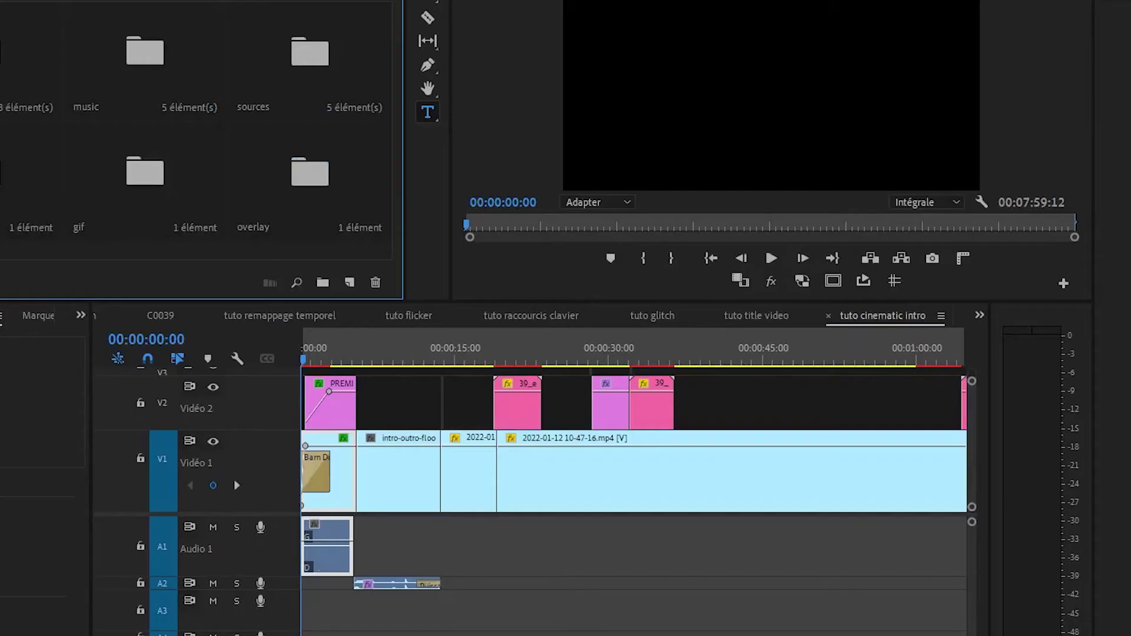
Create a new 'video' sequence from the video.mp4 skyline clip in the video bin.
double_click(310, 53)
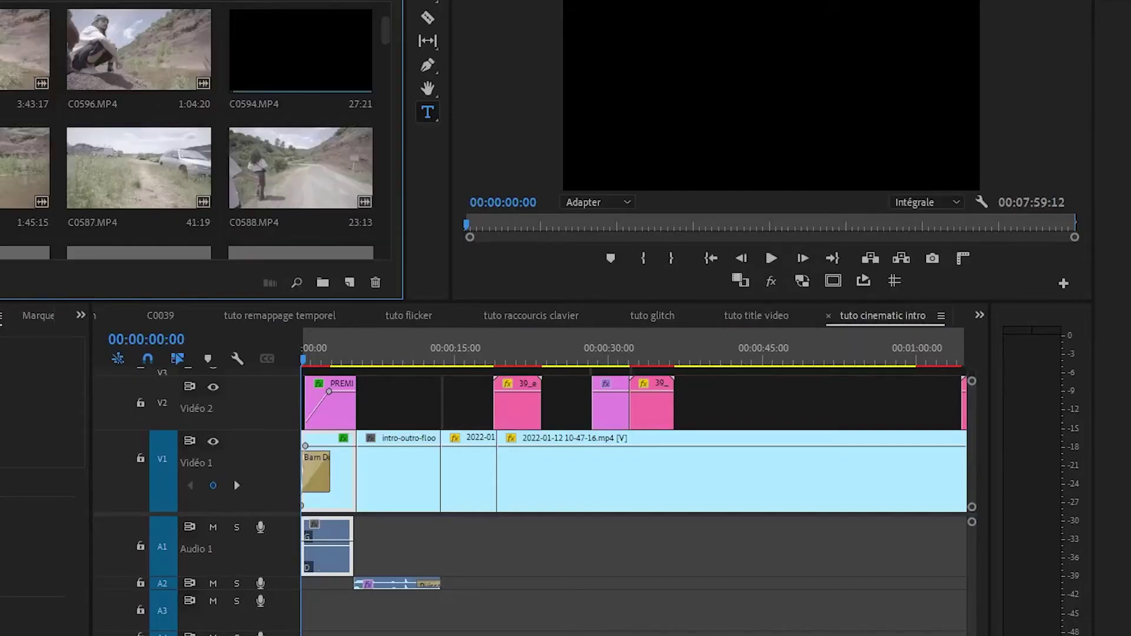
scroll(139, 159, "down", 3)
left_click_drag(392, 108, 386, 139)
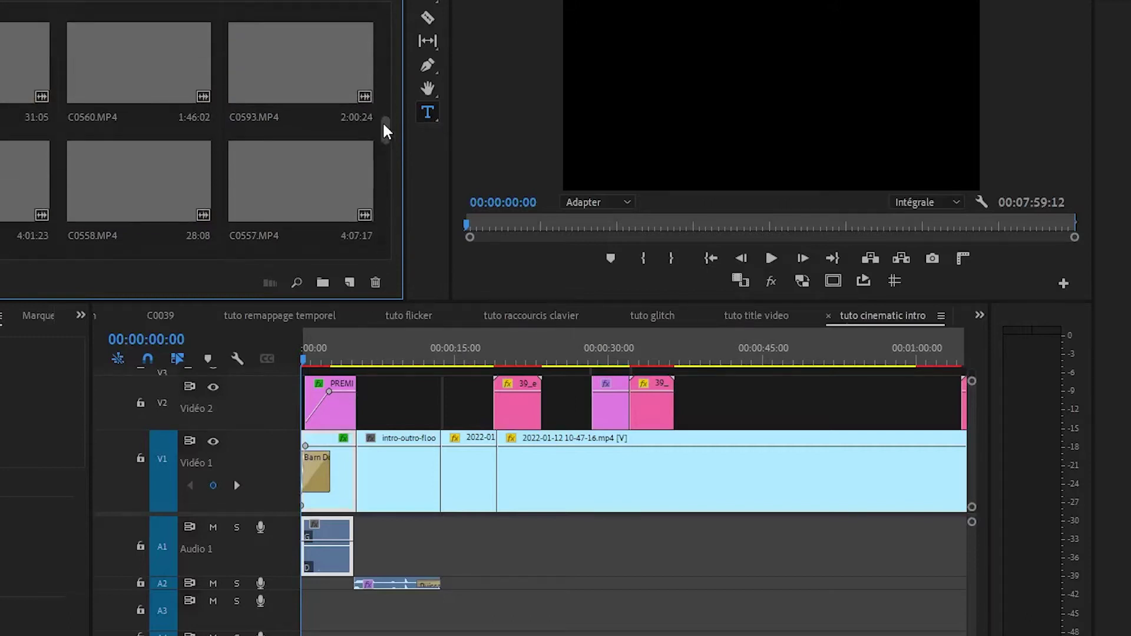
scroll(386, 143, "down", 2)
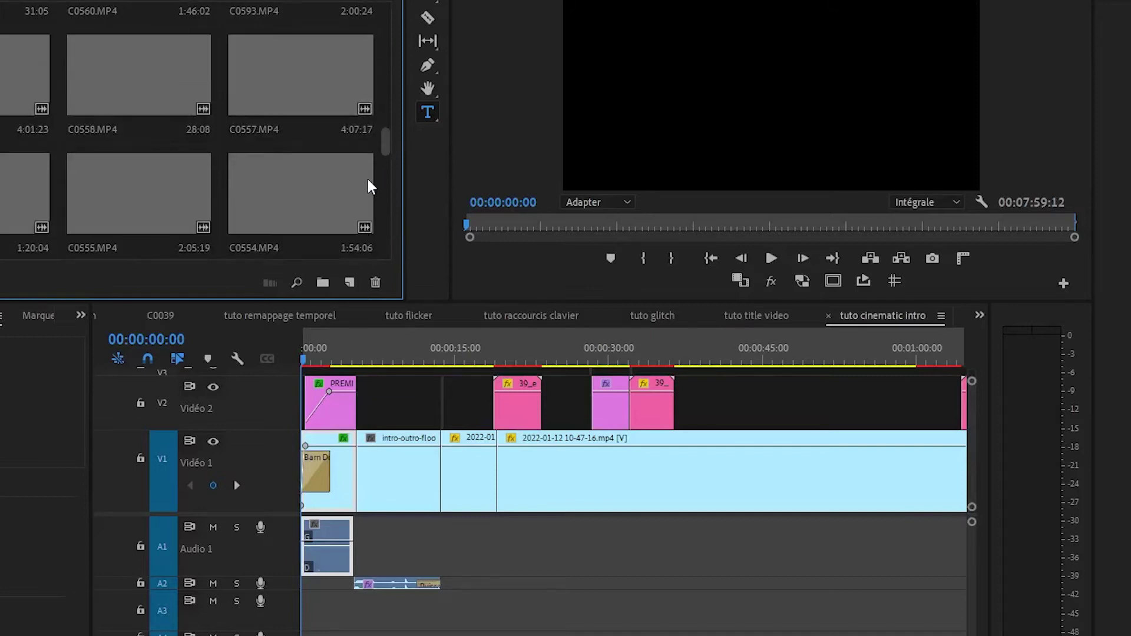
scroll(370, 186, "down", 1)
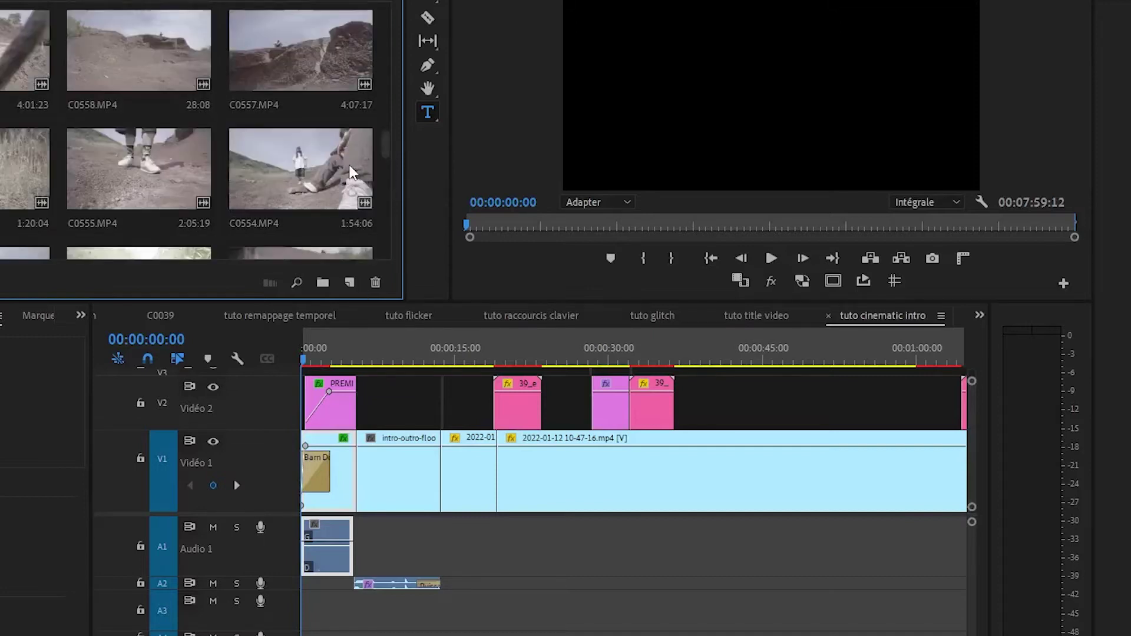
scroll(361, 174, "down", 3)
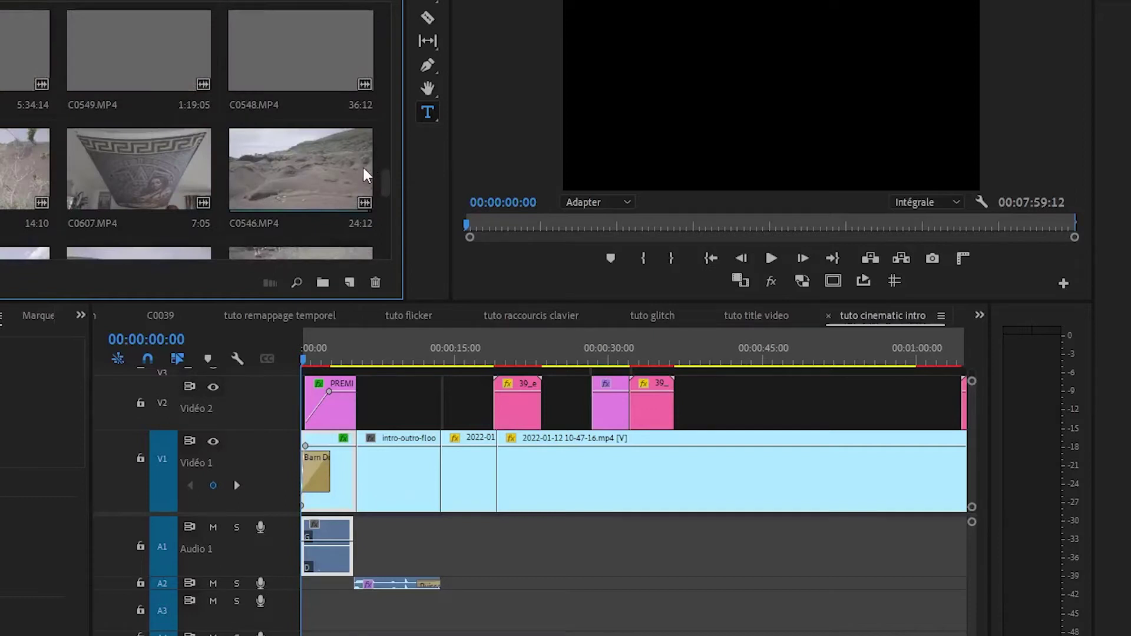
scroll(366, 175, "down", 4)
left_click(134, 218)
mouse_move(154, 219)
left_mouse_down()
mouse_move(359, 280)
mouse_move(349, 282)
left_mouse_up()
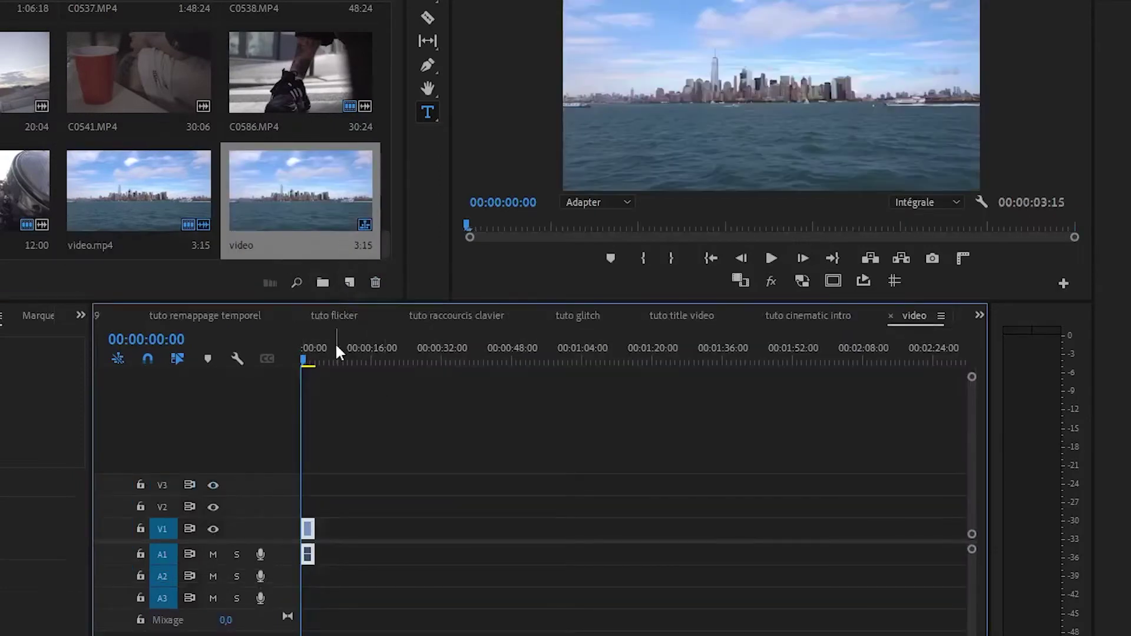
key("equal")
key("equal")
key("equal")
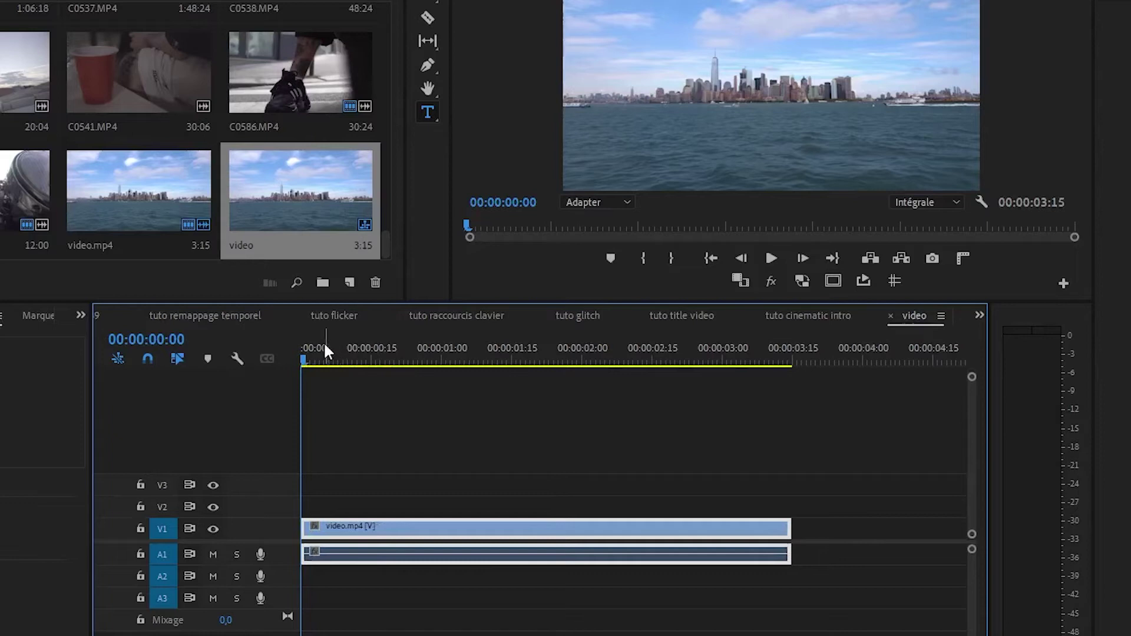
key("minus")
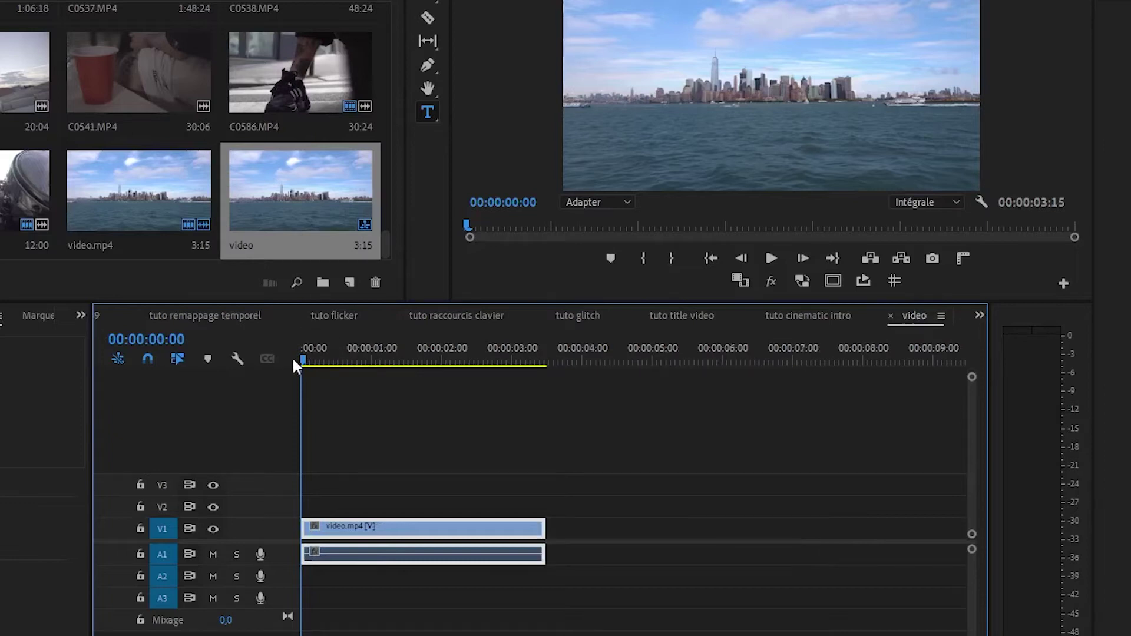
left_click_drag(298, 356, 302, 378)
mouse_move(305, 360)
left_mouse_down()
mouse_move(375, 366)
mouse_move(302, 365)
left_mouse_up()
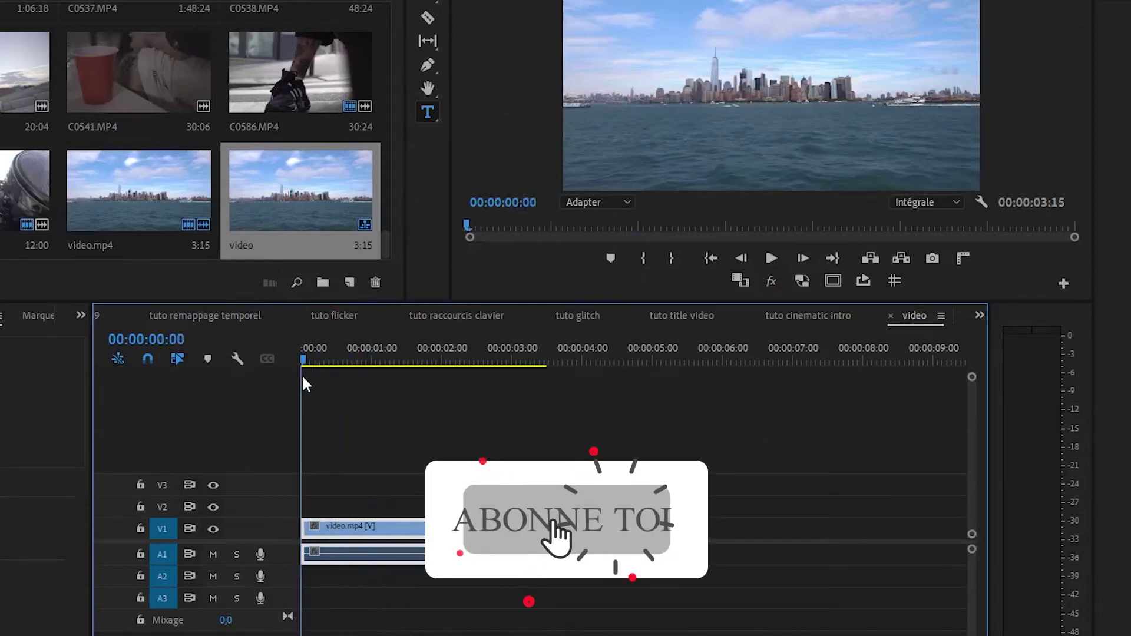
left_click(828, 316)
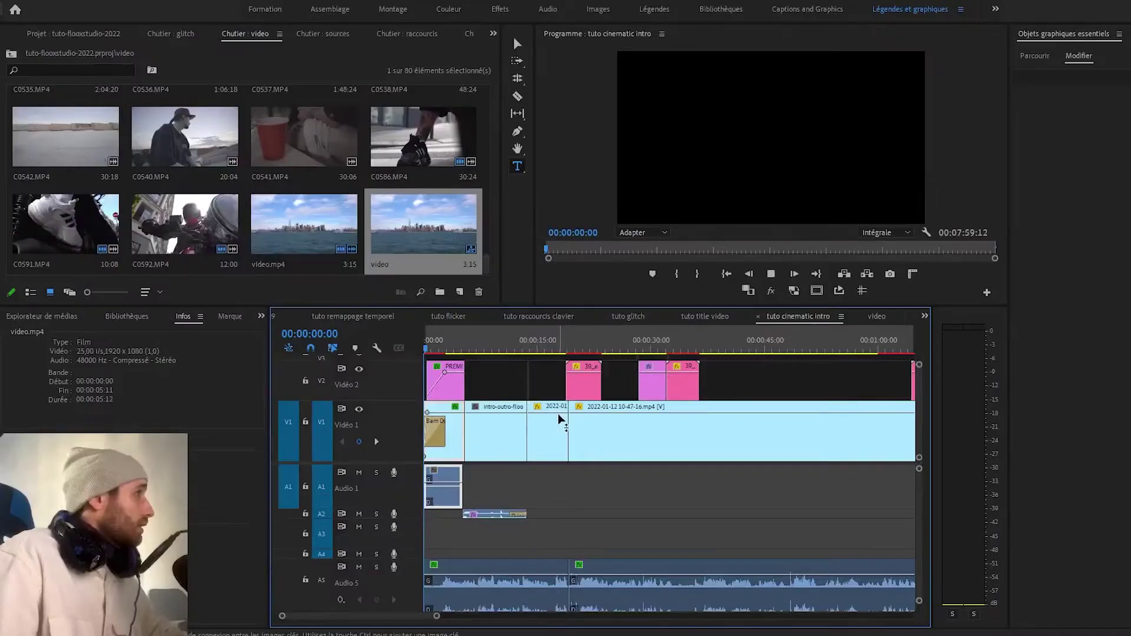
key("space")
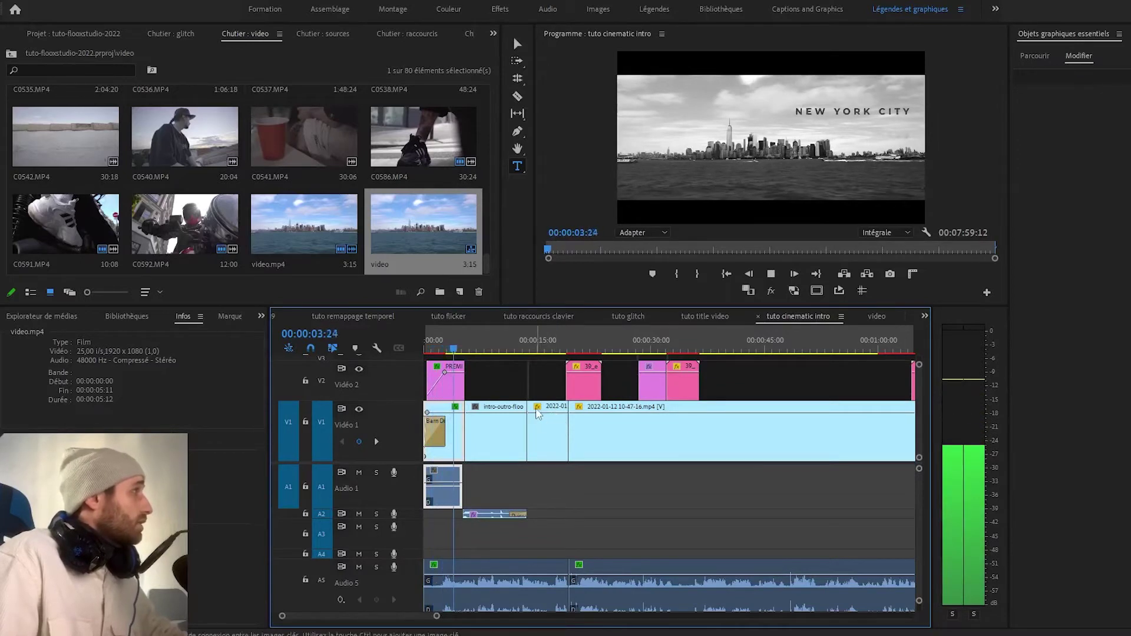
key("space")
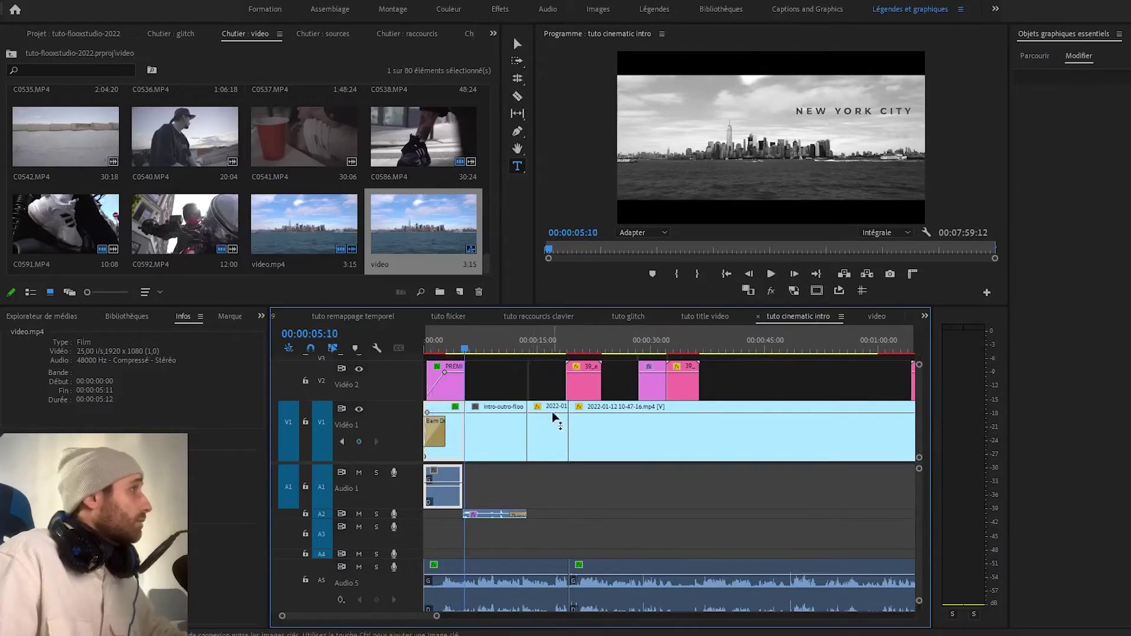
left_click(875, 317)
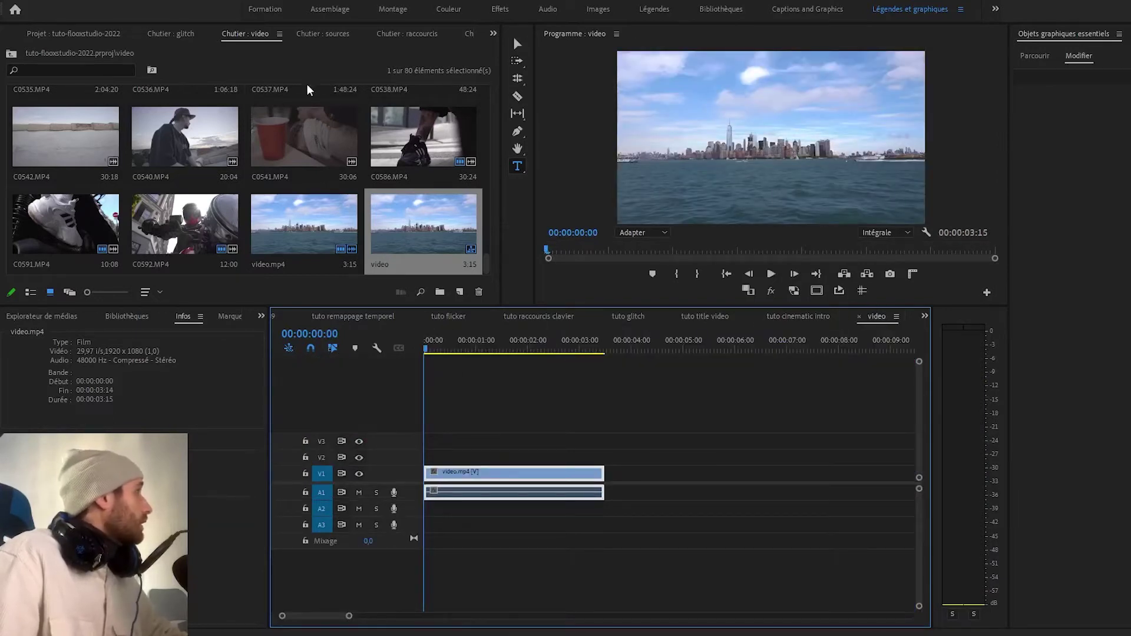
left_click(517, 170)
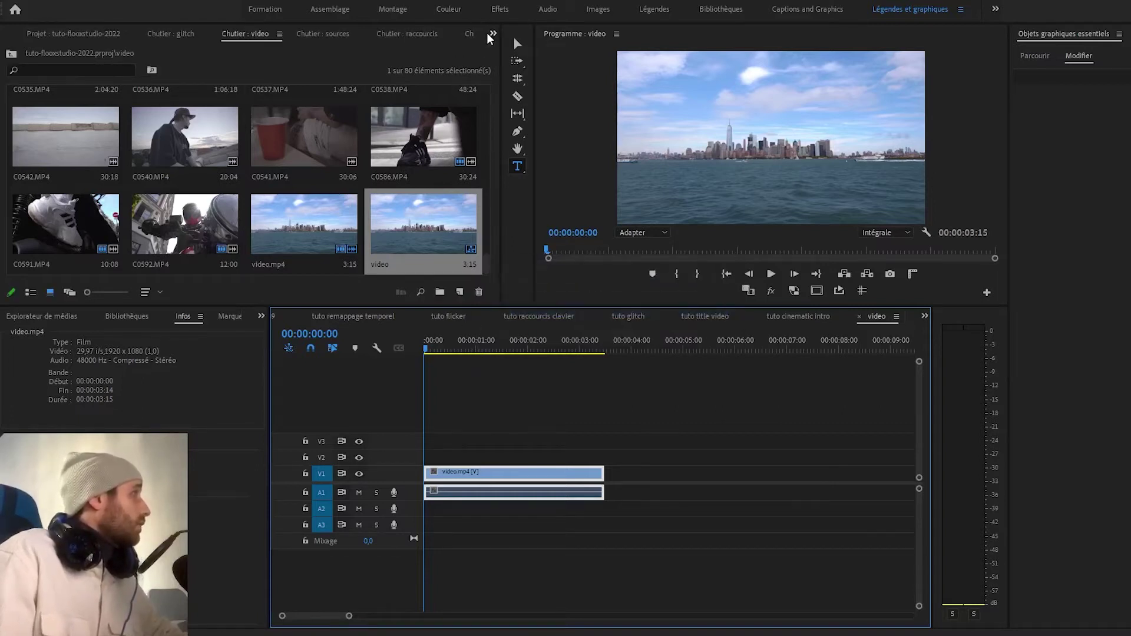
Show the Effects panel with a cleared search and select Barn Doors under Video Transitions > Wipe.
left_click(274, 3)
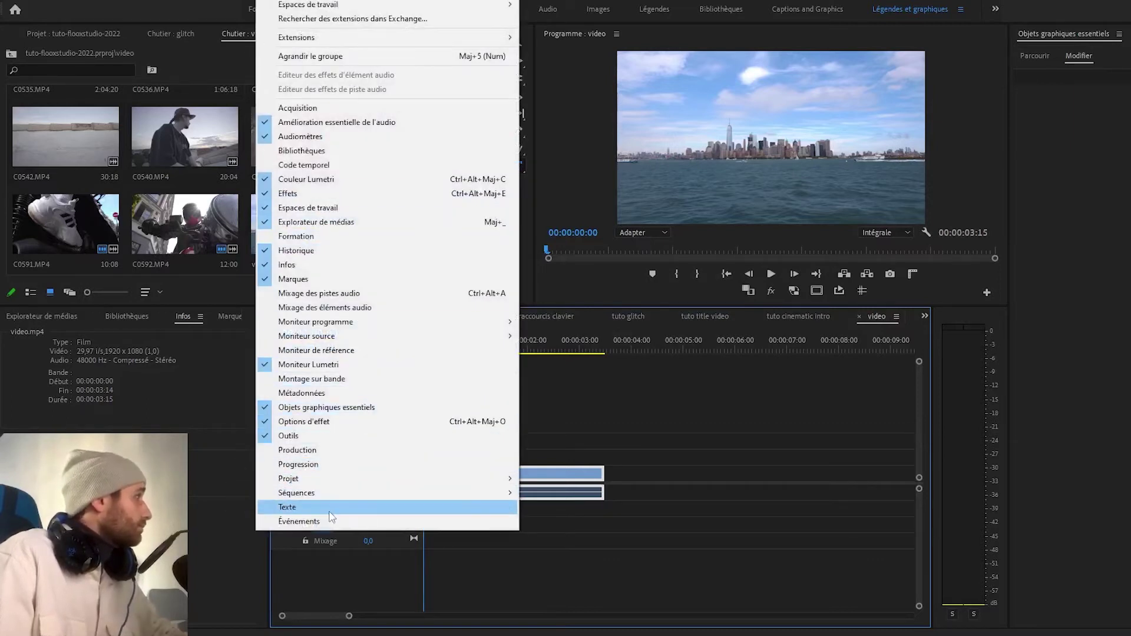
left_click(316, 193)
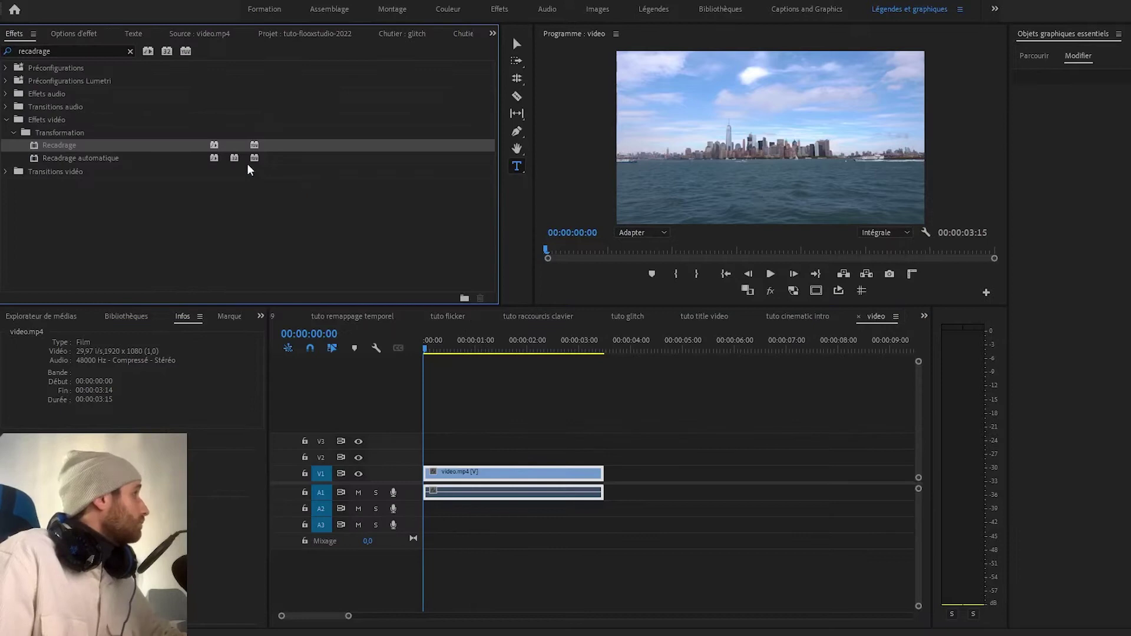
left_click(131, 52)
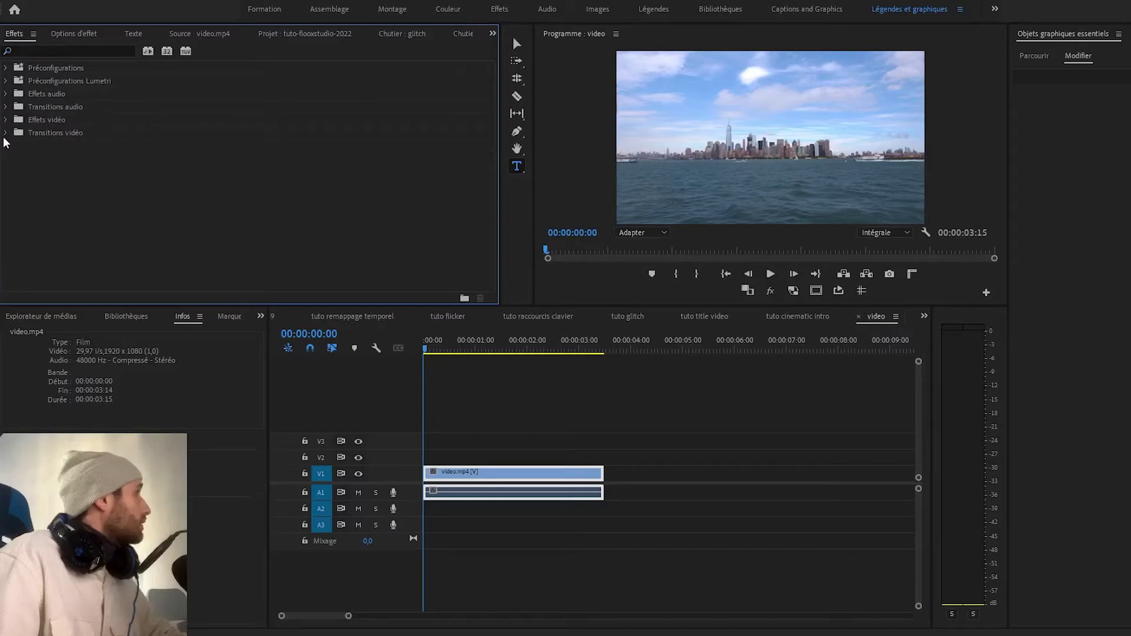
left_click(6, 133)
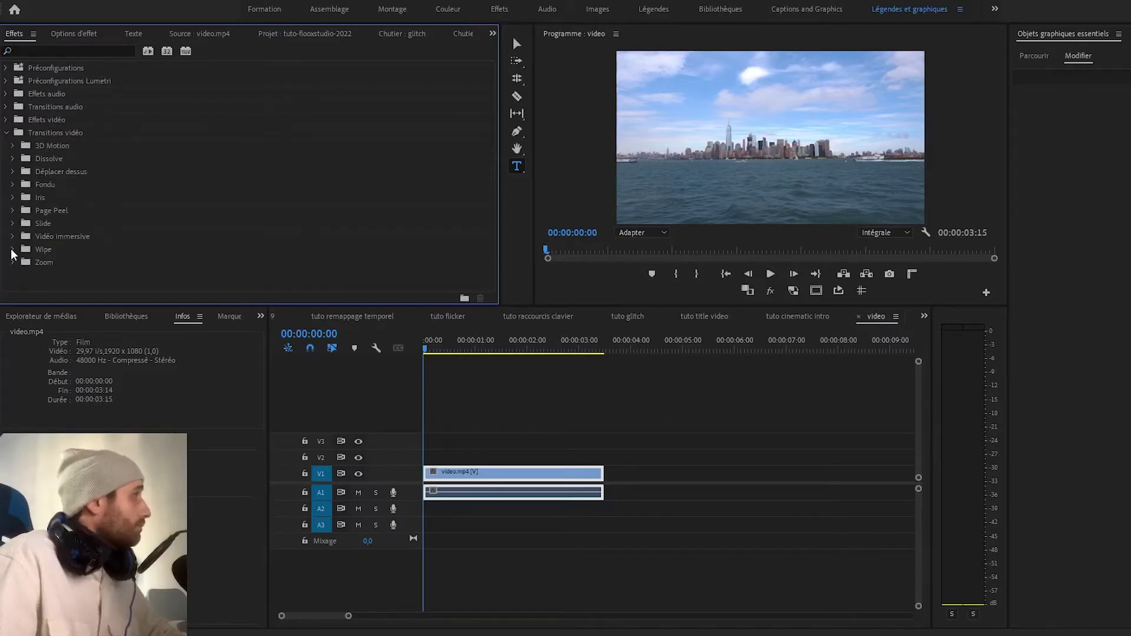
left_click(12, 250)
scroll(62, 238, "down", 1)
scroll(68, 237, "down", 1)
scroll(74, 241, "down", 1)
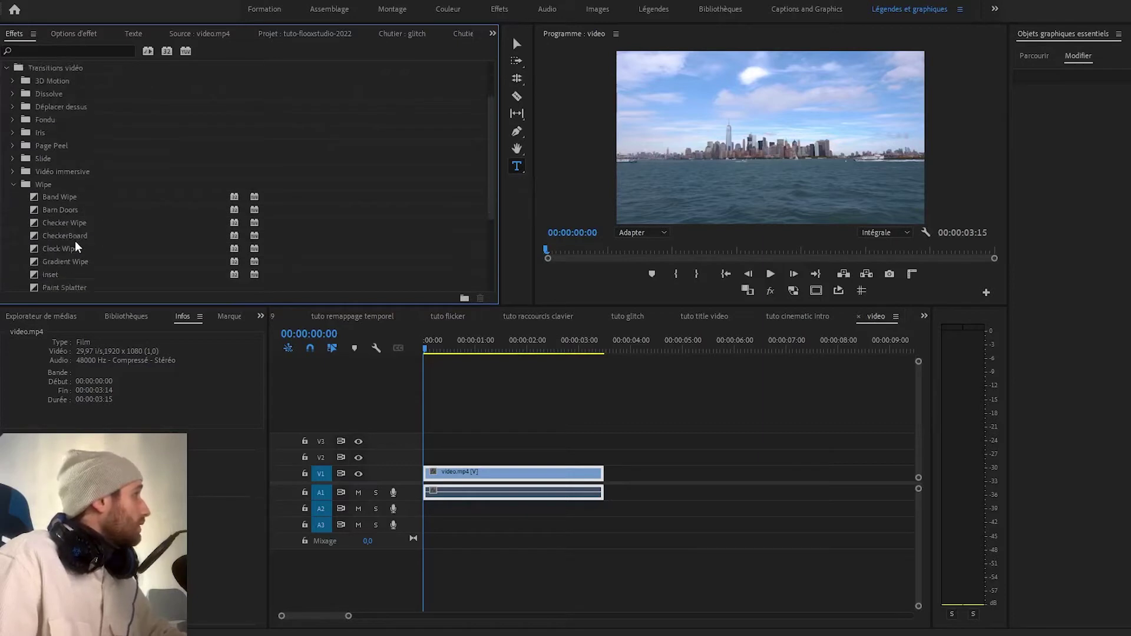
left_click(55, 212)
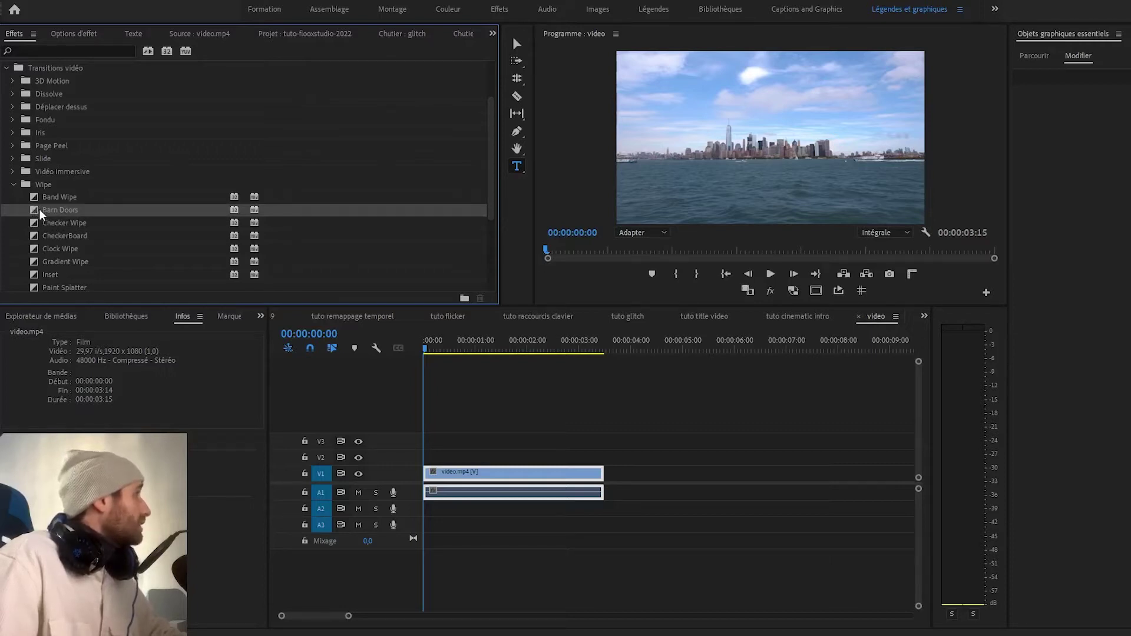
Apply the Barn Doors transition to the start of video.mp4 on V1.
left_click_drag(39, 208, 169, 238)
mouse_move(230, 261)
left_mouse_down()
mouse_move(492, 483)
mouse_move(462, 433)
mouse_move(229, 224)
left_mouse_up()
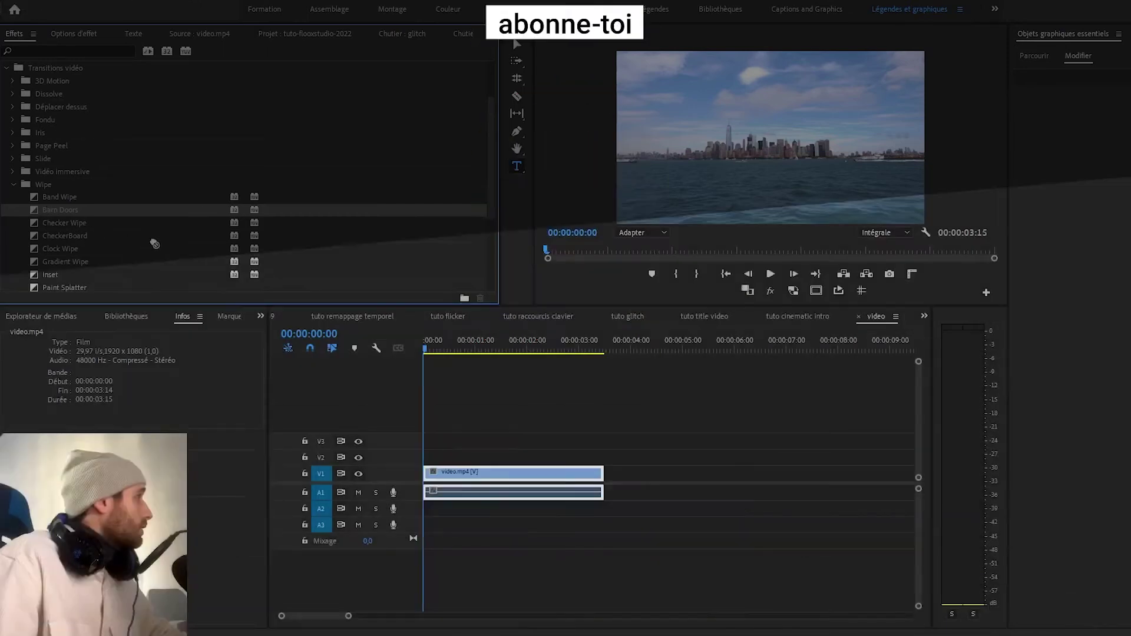
left_click_drag(47, 211, 454, 461)
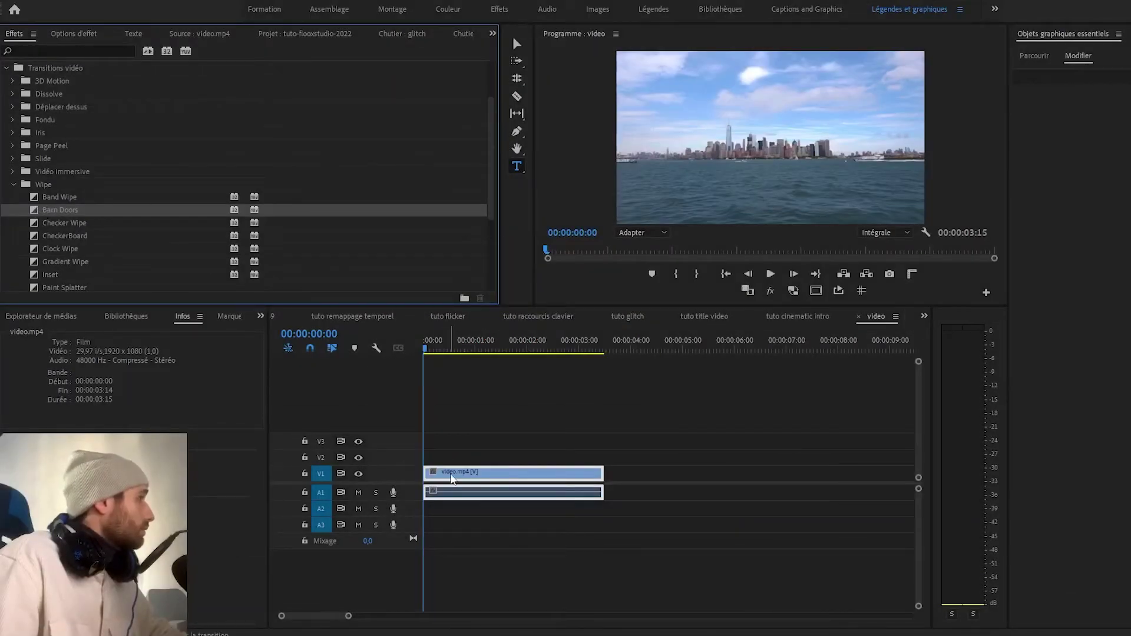
left_click_drag(452, 478, 424, 473)
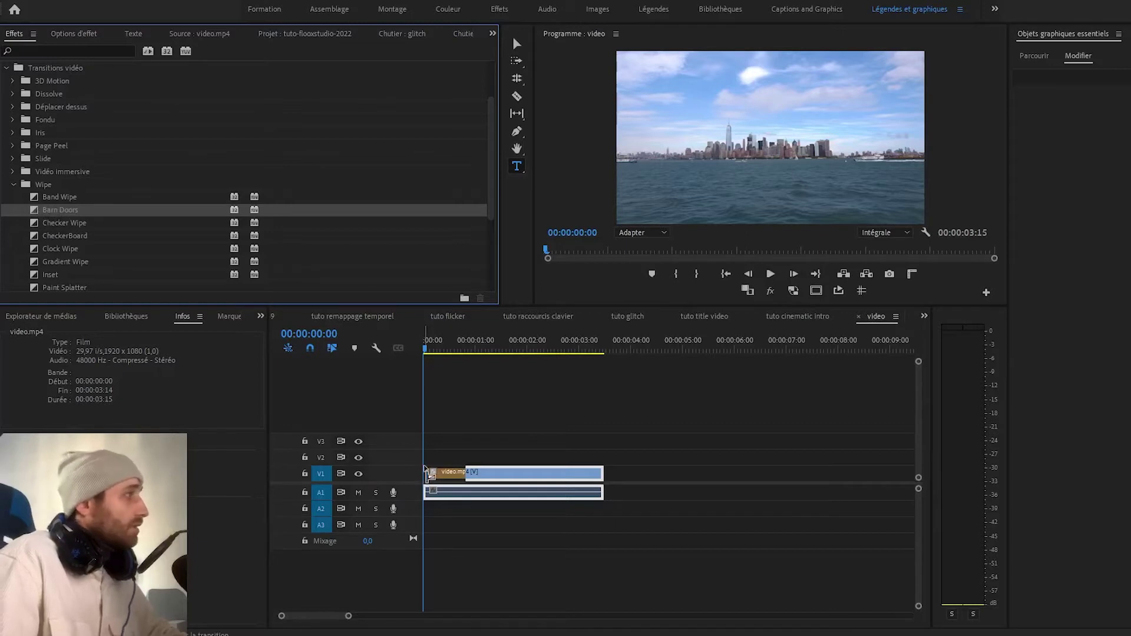
left_click_drag(425, 472, 428, 473)
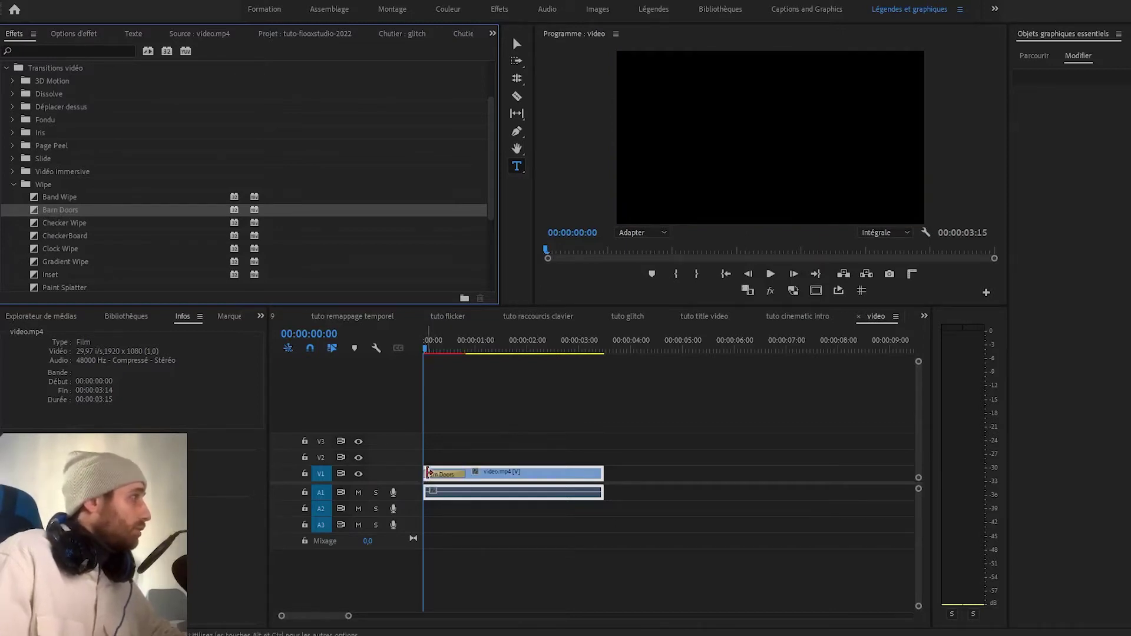
Preview the Barn Doors opening from the start of the clip.
key("space")
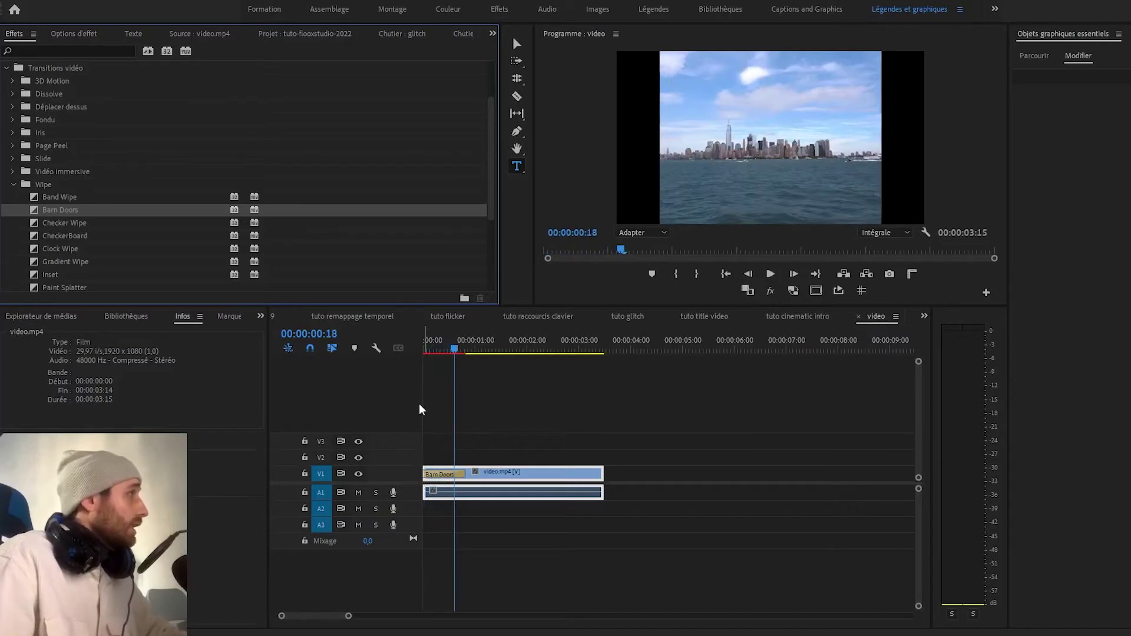
left_click(467, 353)
left_click_drag(467, 354, 424, 352)
key("space")
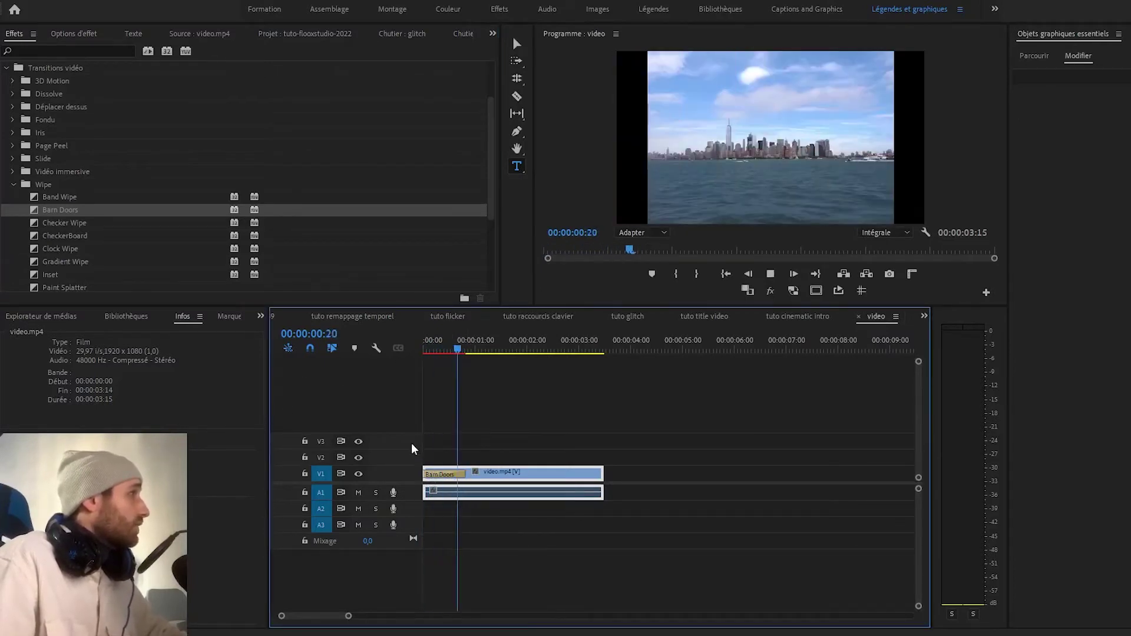
key("space")
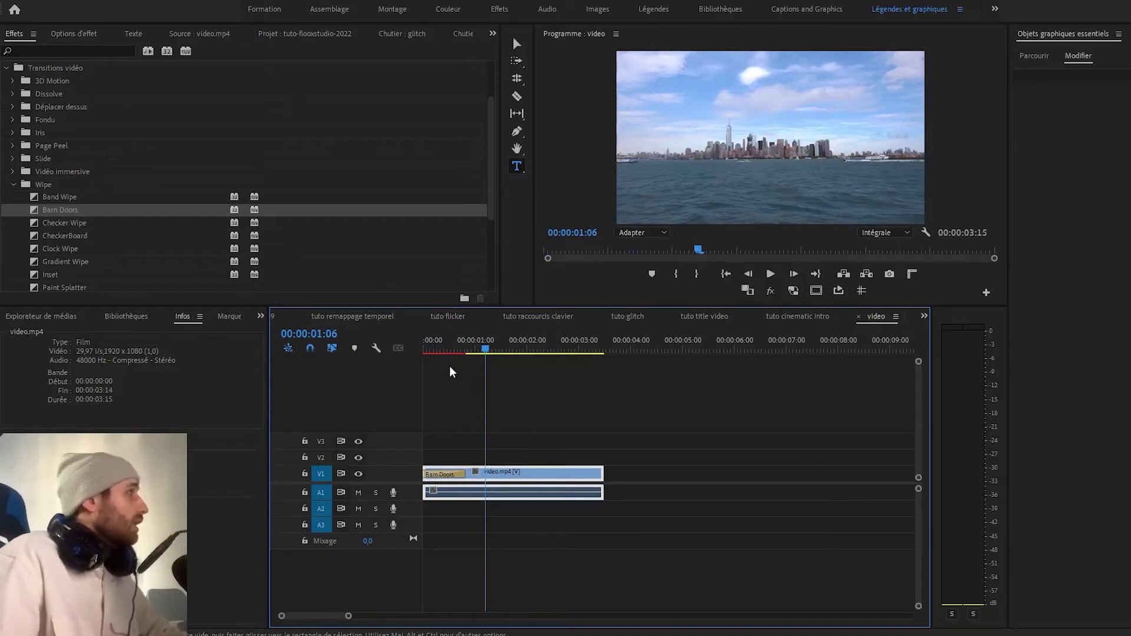
left_click(424, 350)
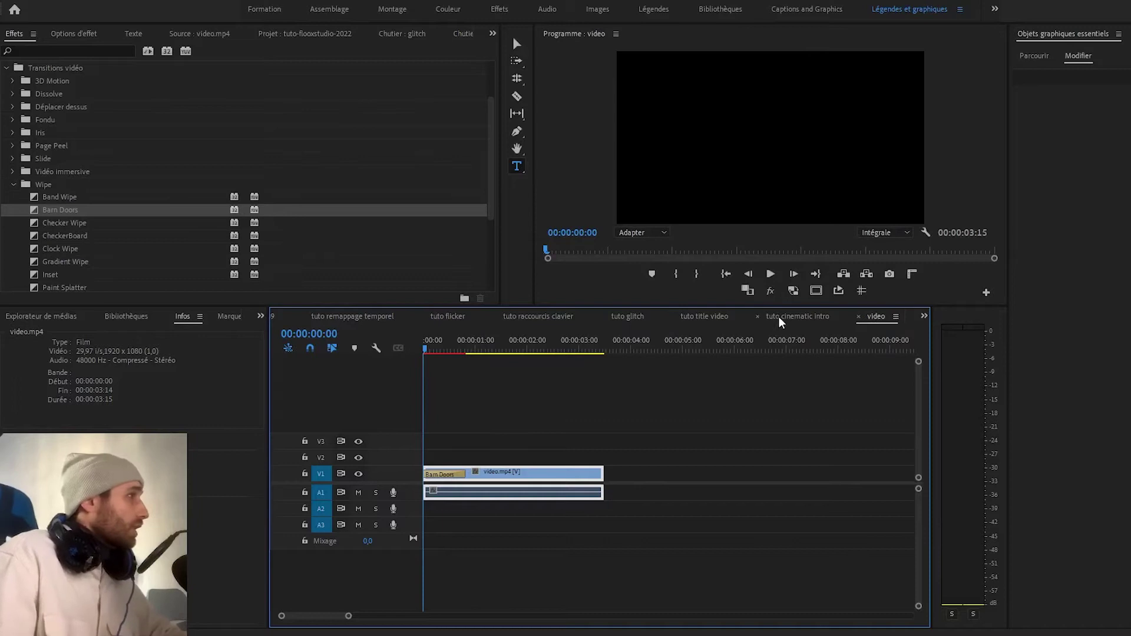
Switch to the tuto cinematic intro sequence and preview it from the beginning.
left_click(779, 317)
left_click_drag(472, 341, 400, 358)
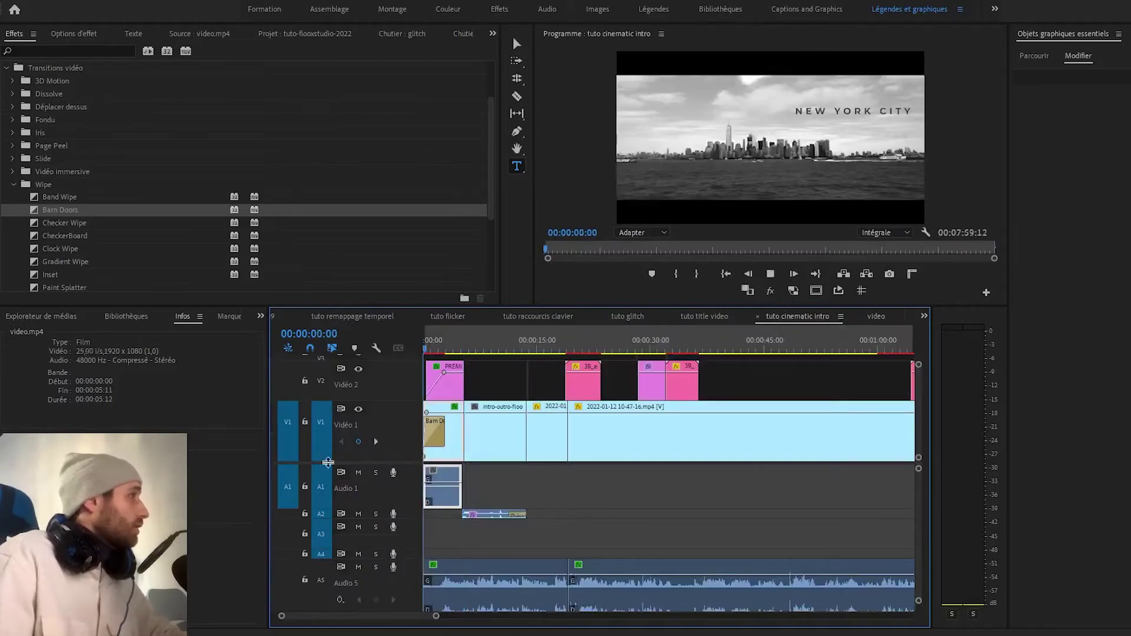
key("space")
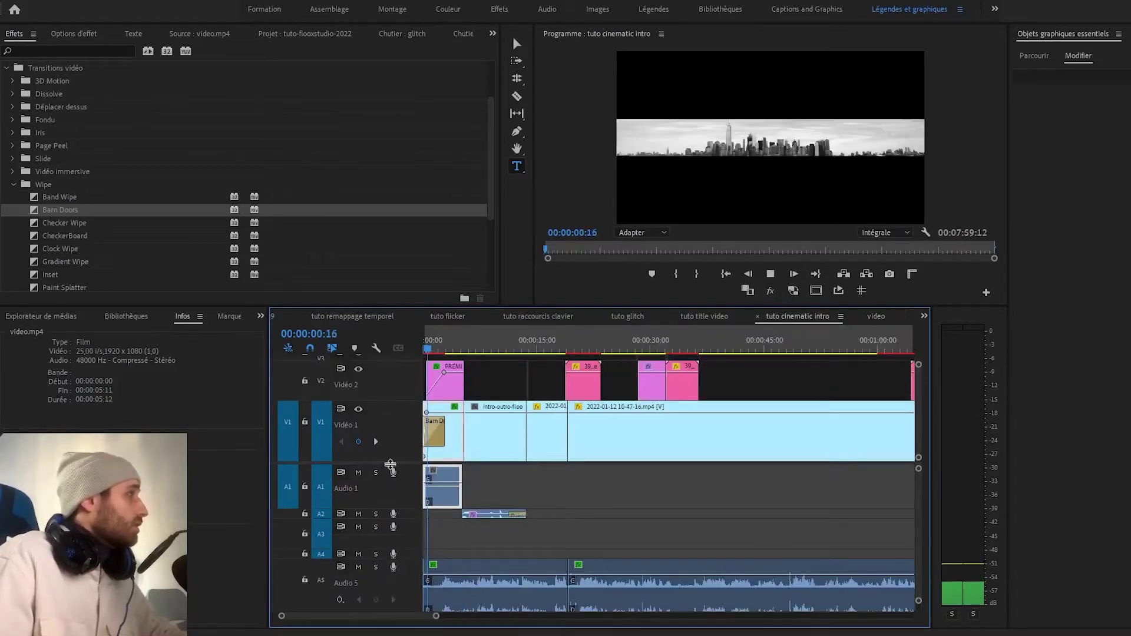
key("space")
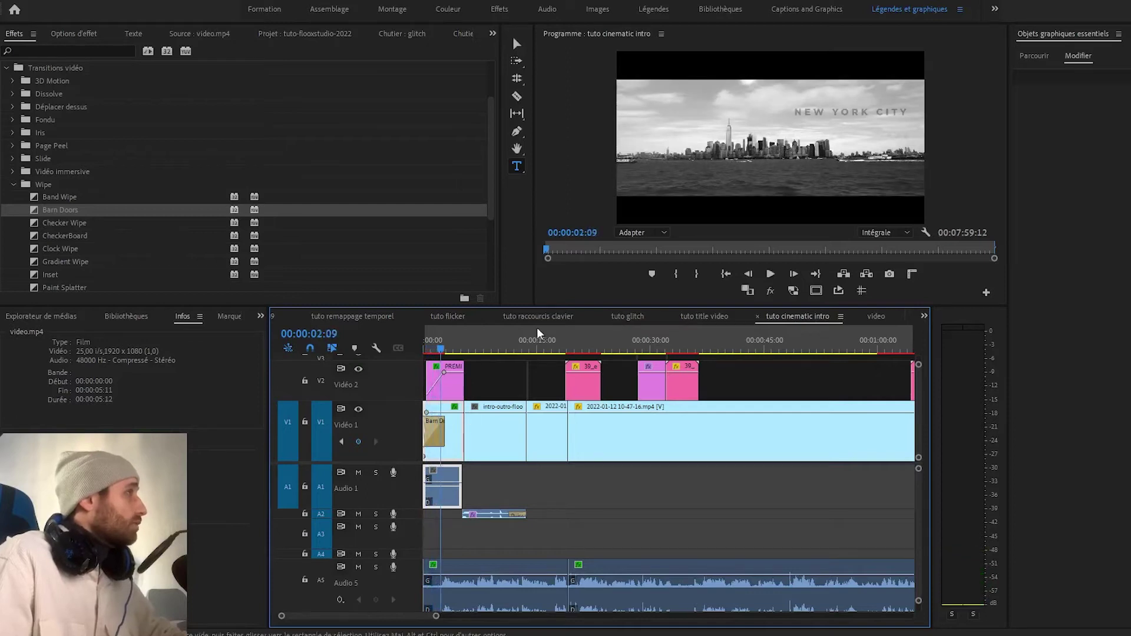
In the 'video' sequence, select the Barn Doors transition on V1 and show its 00:00:00:25 settings.
left_click(883, 316)
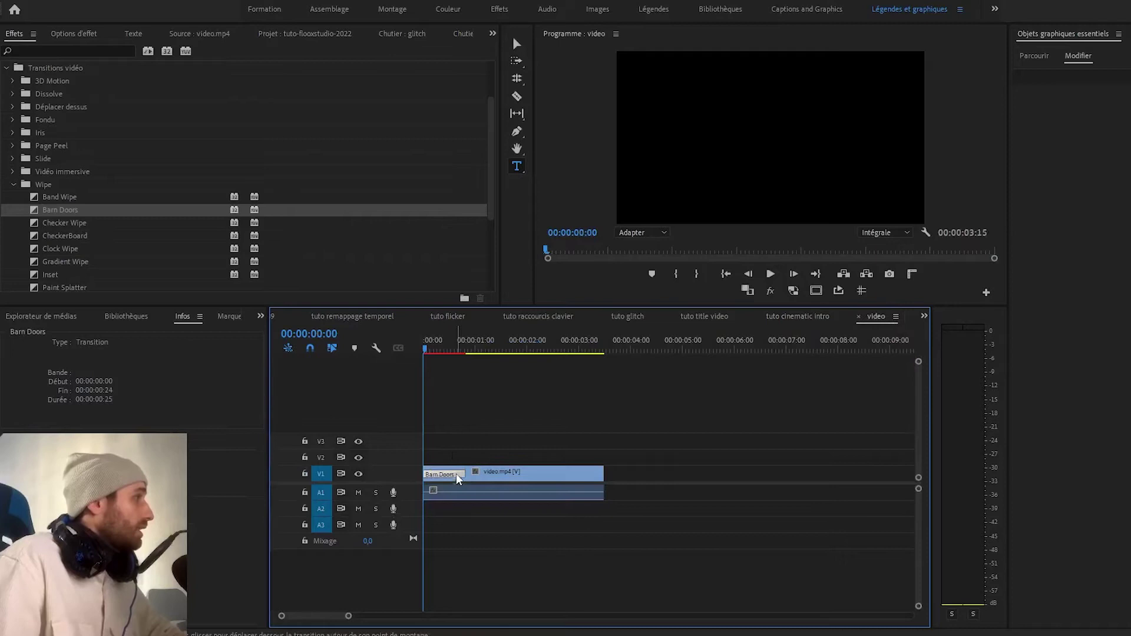
left_click(457, 341)
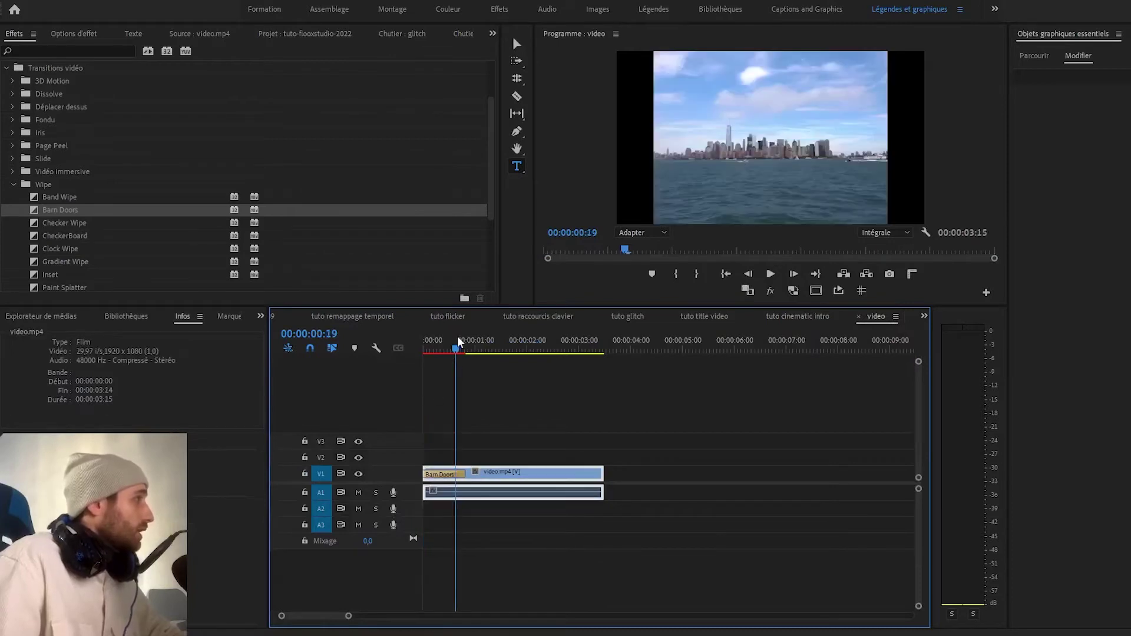
left_click(452, 475)
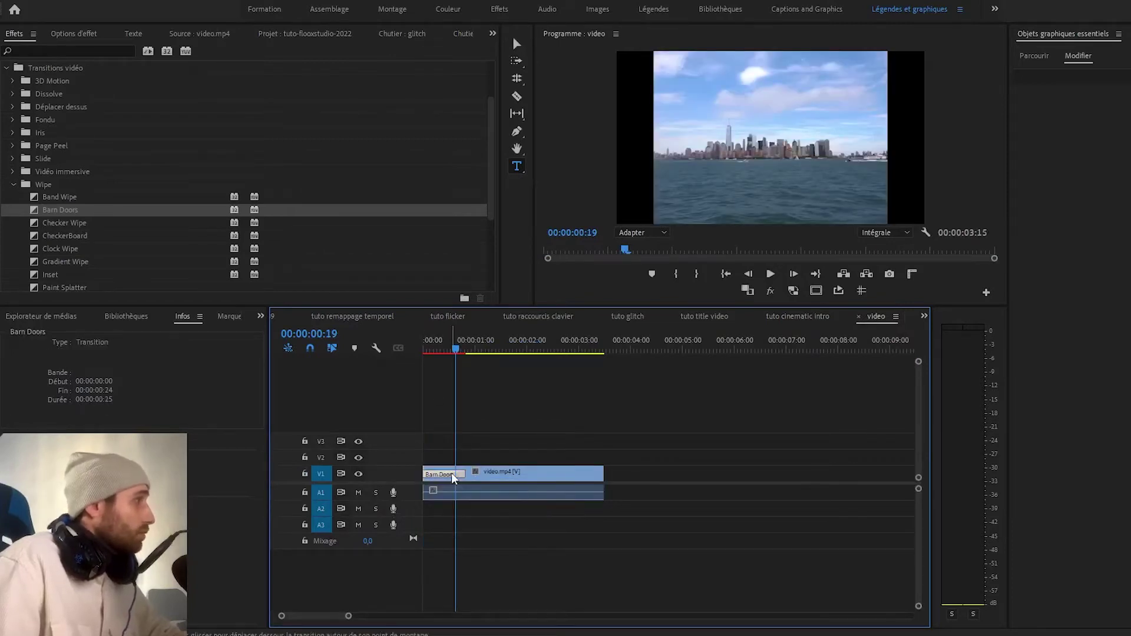
left_click(73, 35)
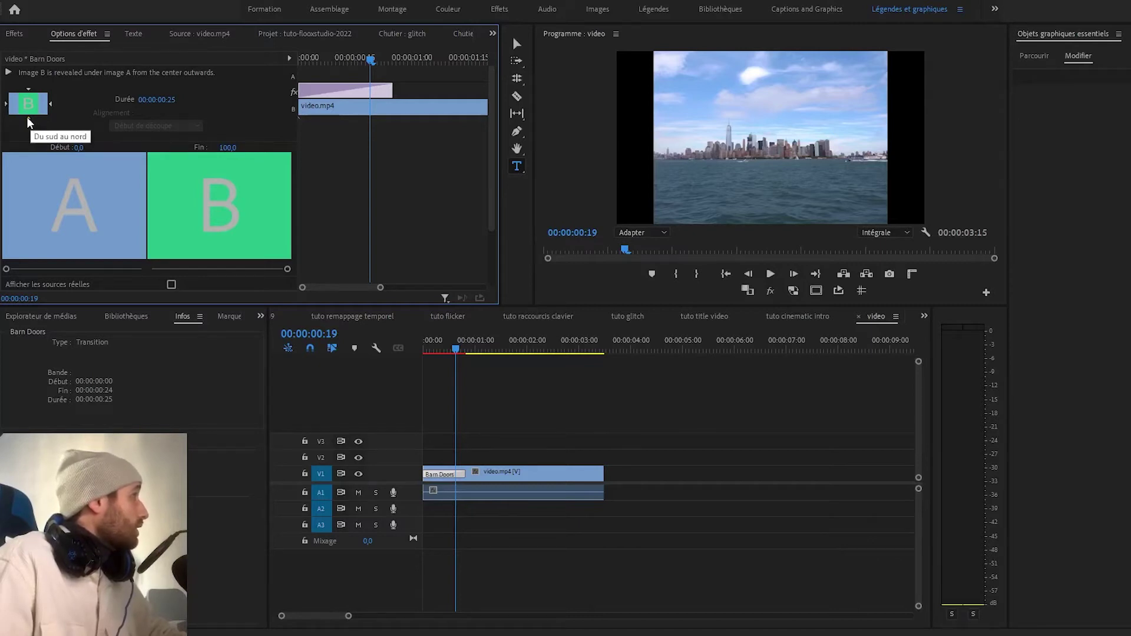
Set the Barn Doors direction to south-north and preview the reveal from the start.
left_click(29, 121)
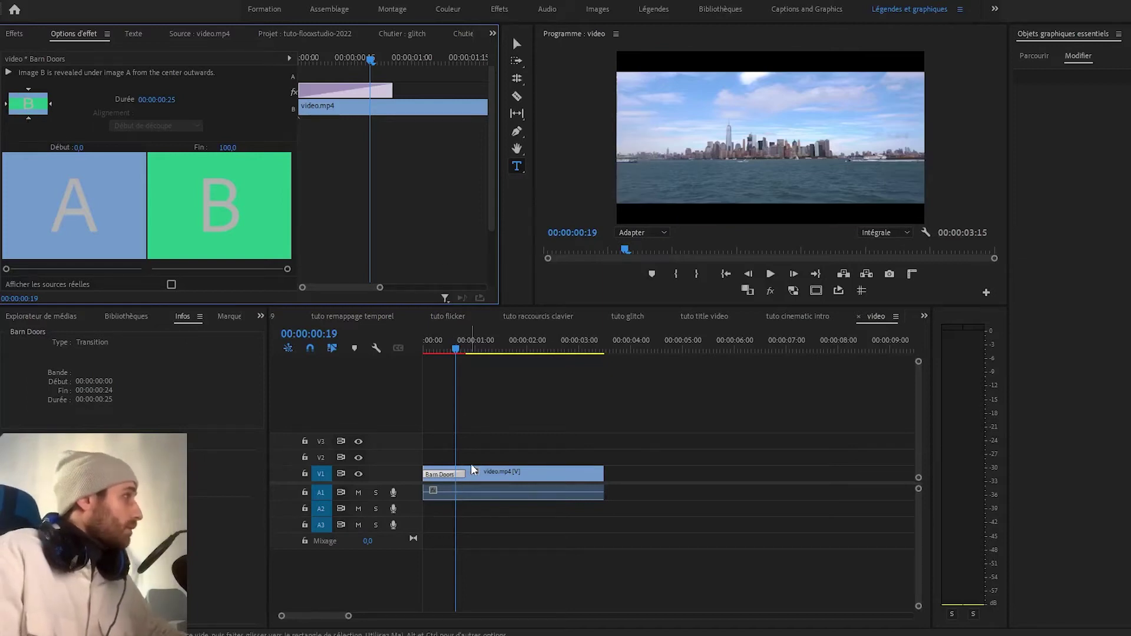
left_click_drag(457, 335, 424, 339)
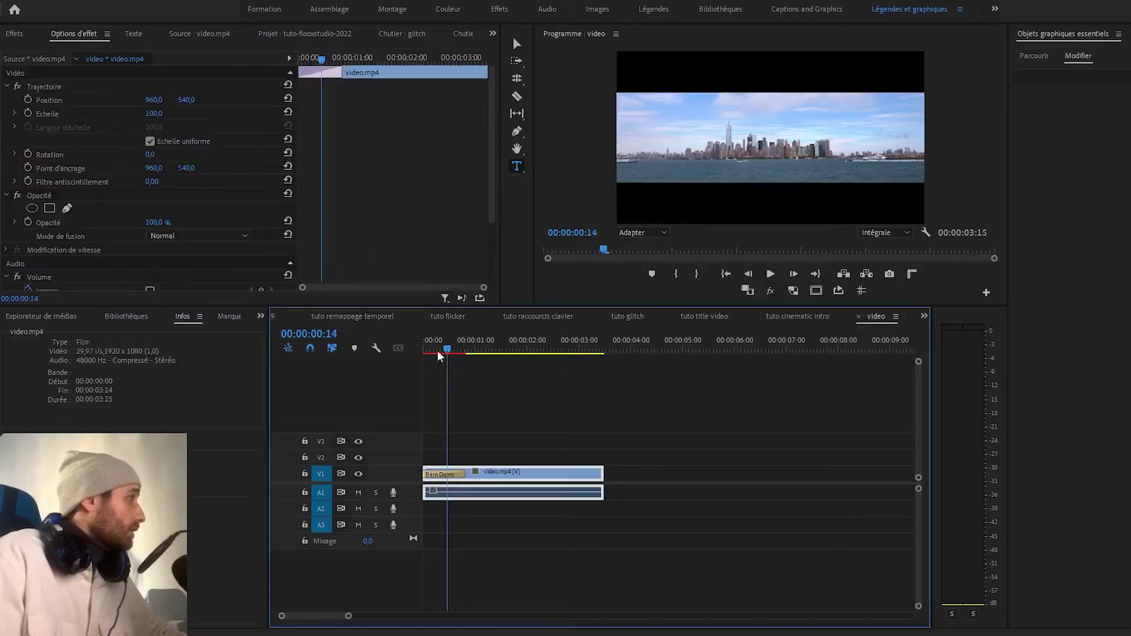
key("space")
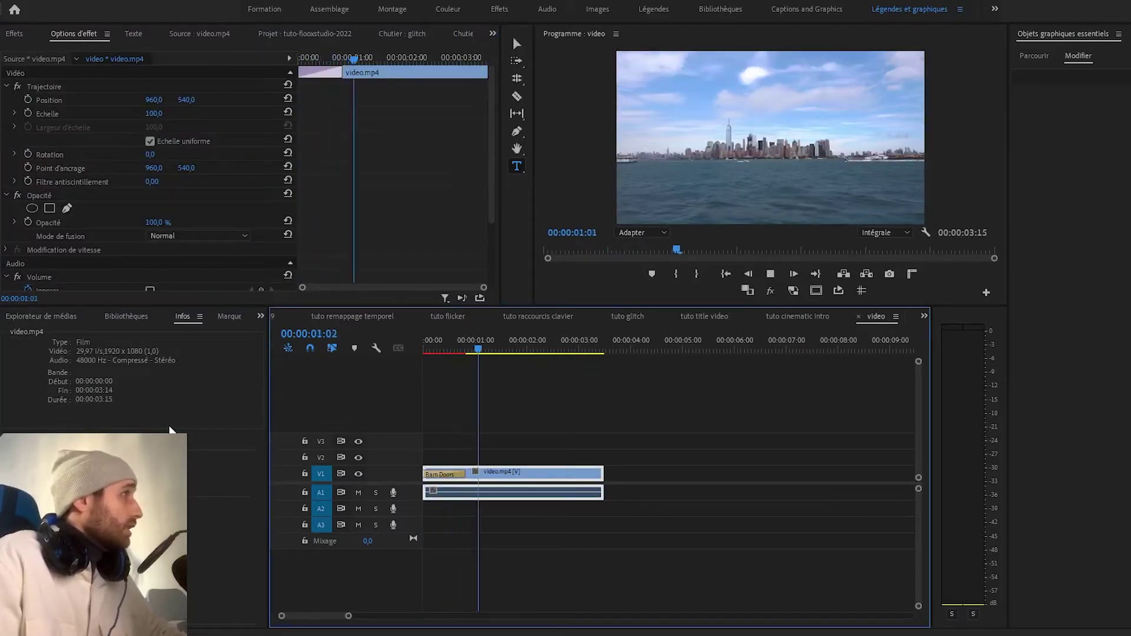
key("space")
left_click_drag(428, 352, 415, 347)
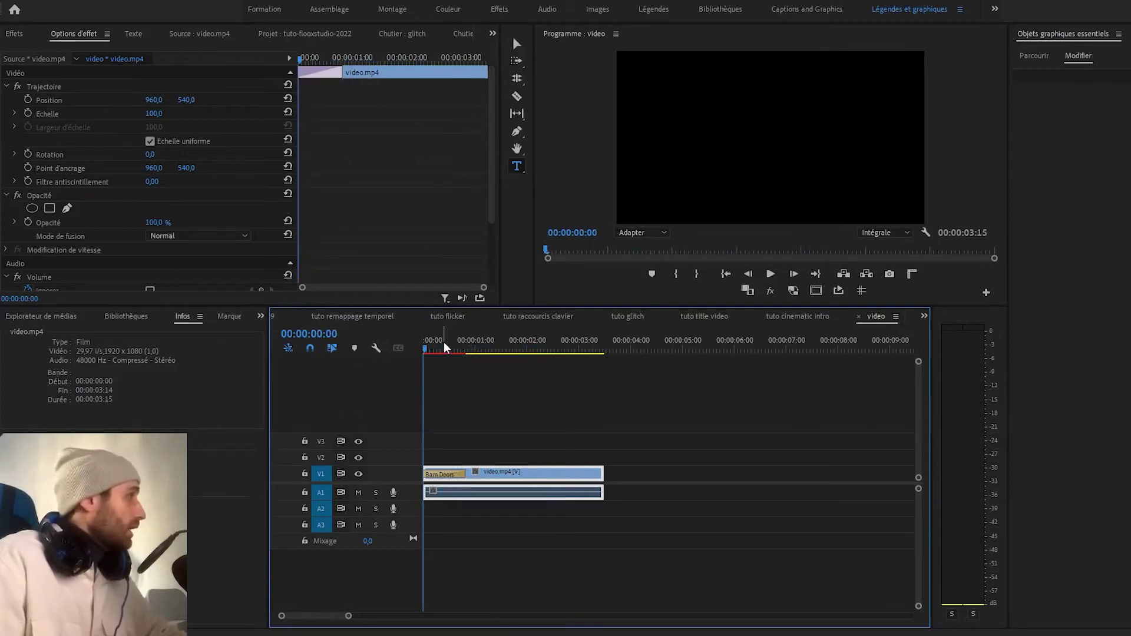
key("space")
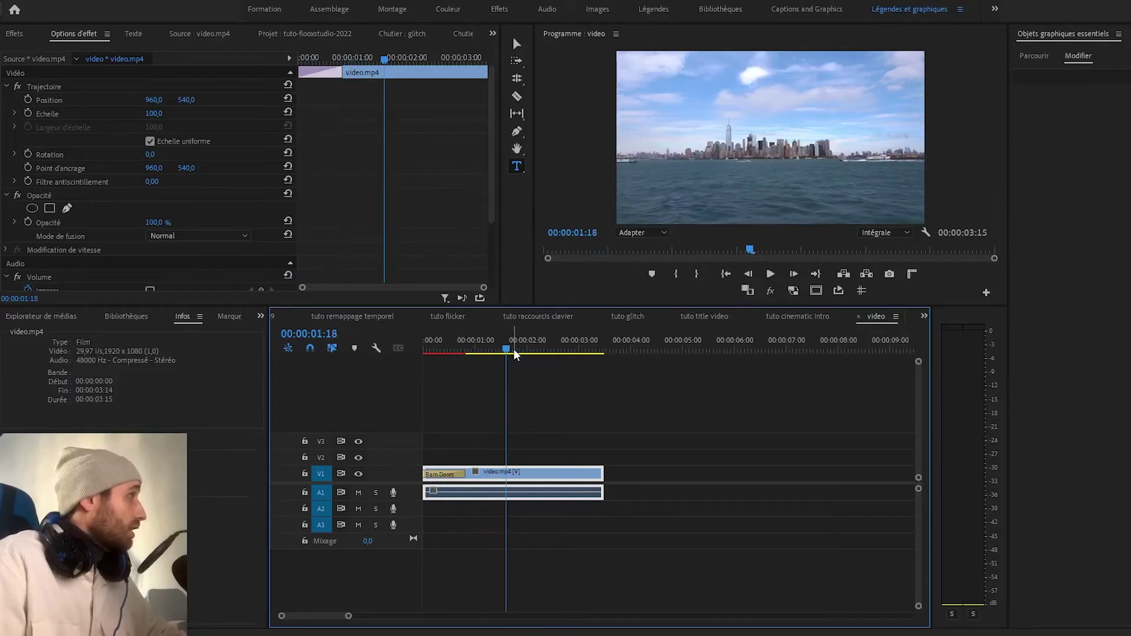
key("Home")
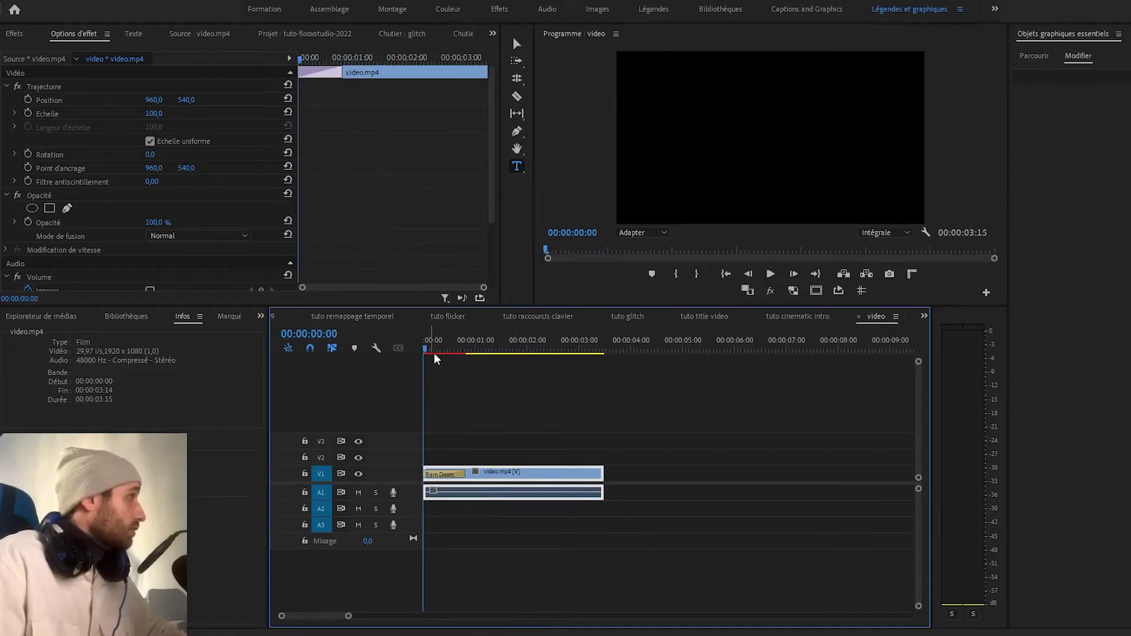
Lengthen Barn Doors to 00:00:02:10, review it, and return to the tuto cinematic intro sequence.
left_click(455, 474)
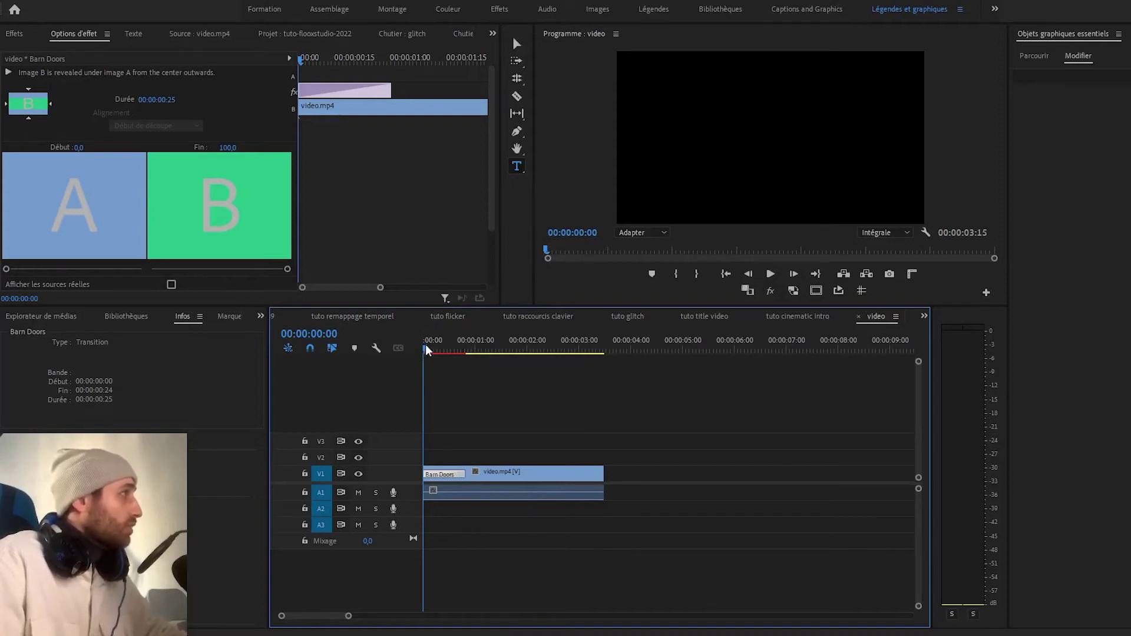
mouse_move(426, 347)
left_mouse_down()
mouse_move(472, 351)
mouse_move(430, 362)
mouse_move(469, 361)
mouse_move(442, 367)
mouse_move(472, 361)
mouse_move(391, 368)
mouse_move(456, 373)
mouse_move(370, 383)
left_mouse_up()
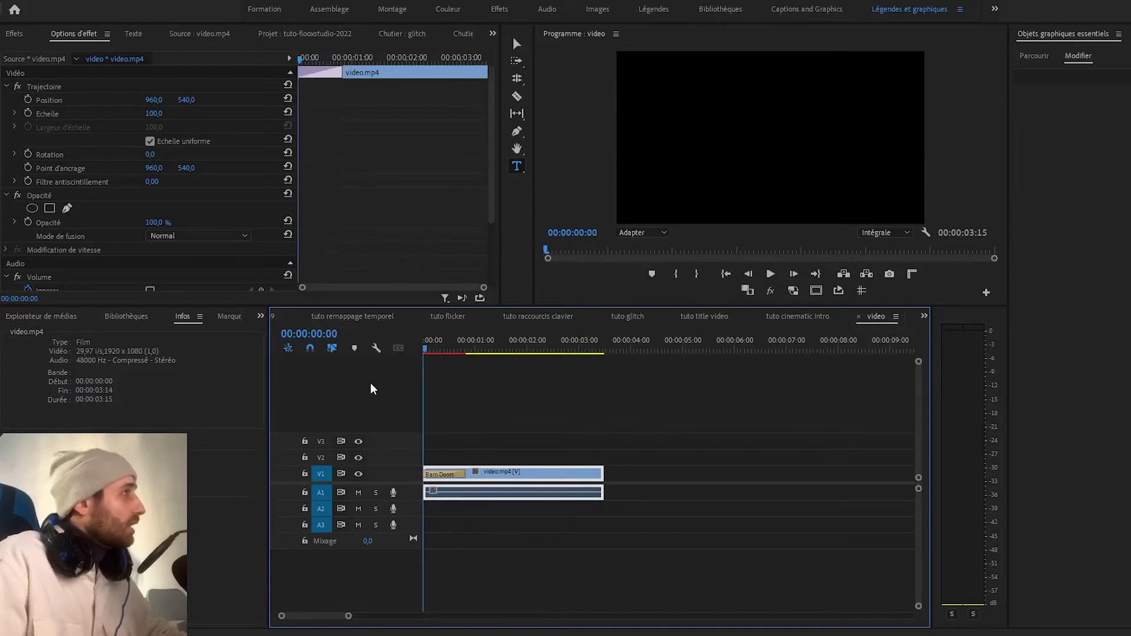
left_click_drag(466, 473, 544, 465)
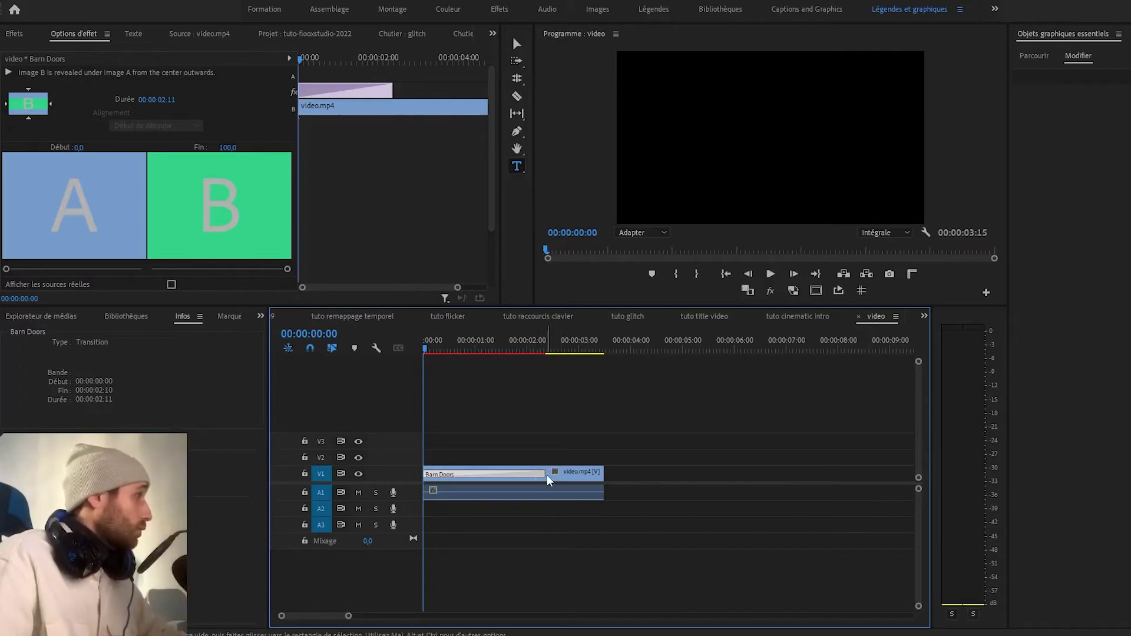
mouse_move(541, 476)
left_mouse_down()
mouse_move(556, 474)
mouse_move(543, 475)
left_mouse_up()
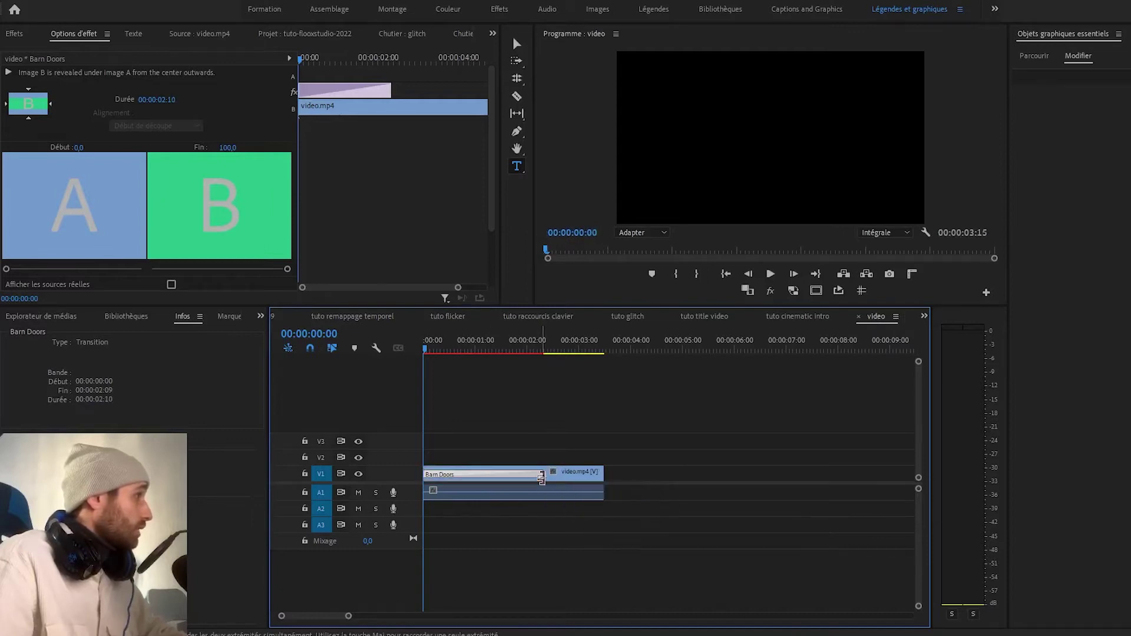
key("space")
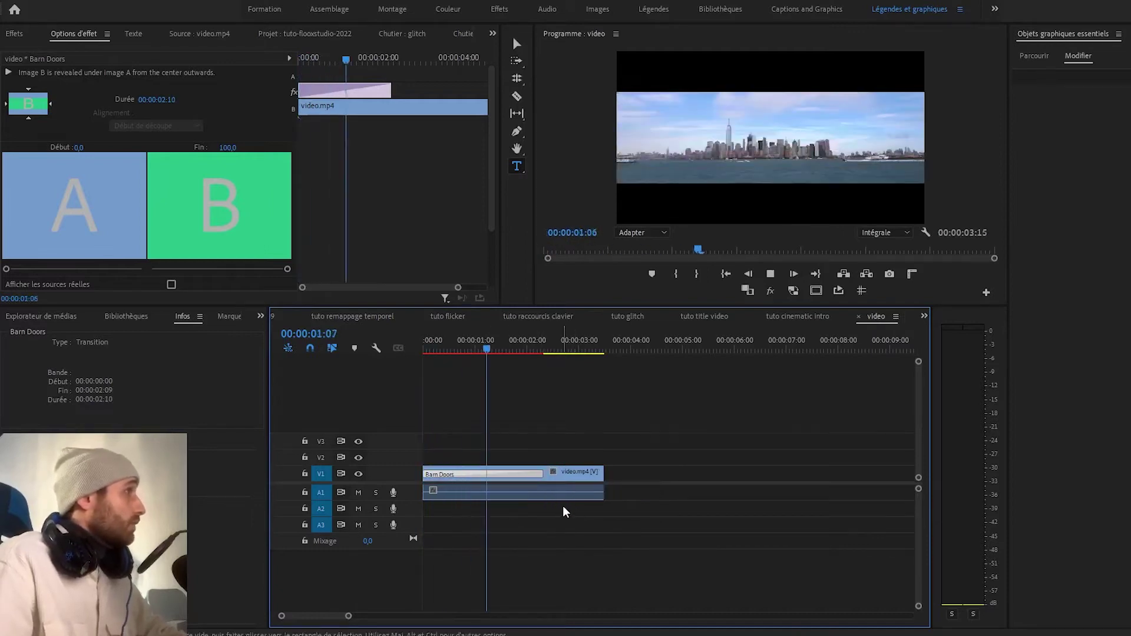
left_click(549, 497)
key("space")
key("space")
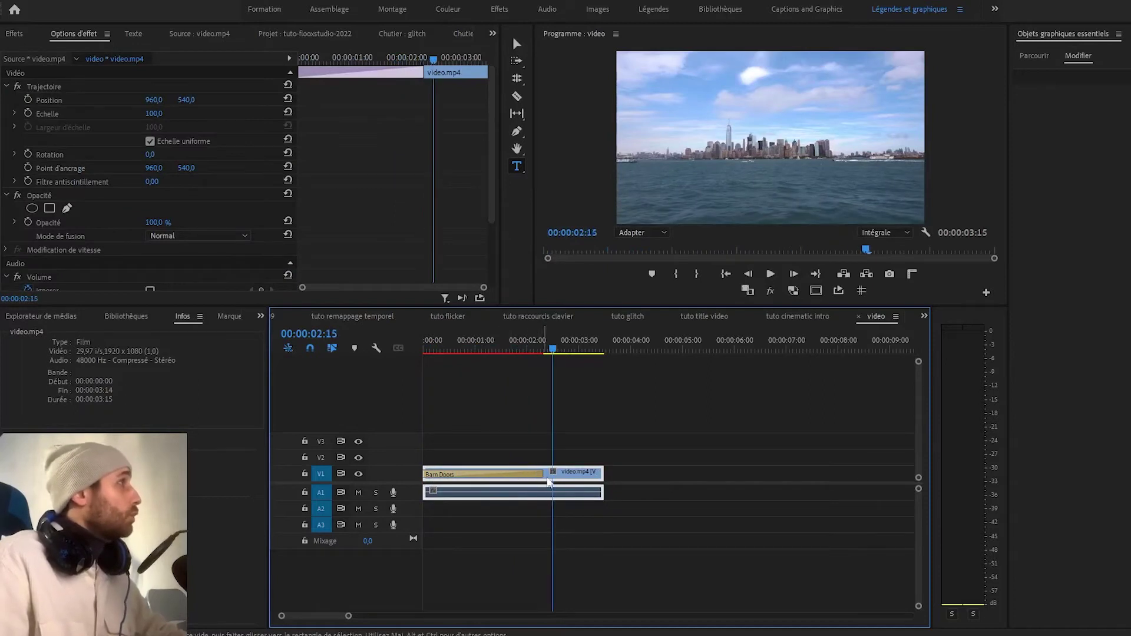
left_click(792, 317)
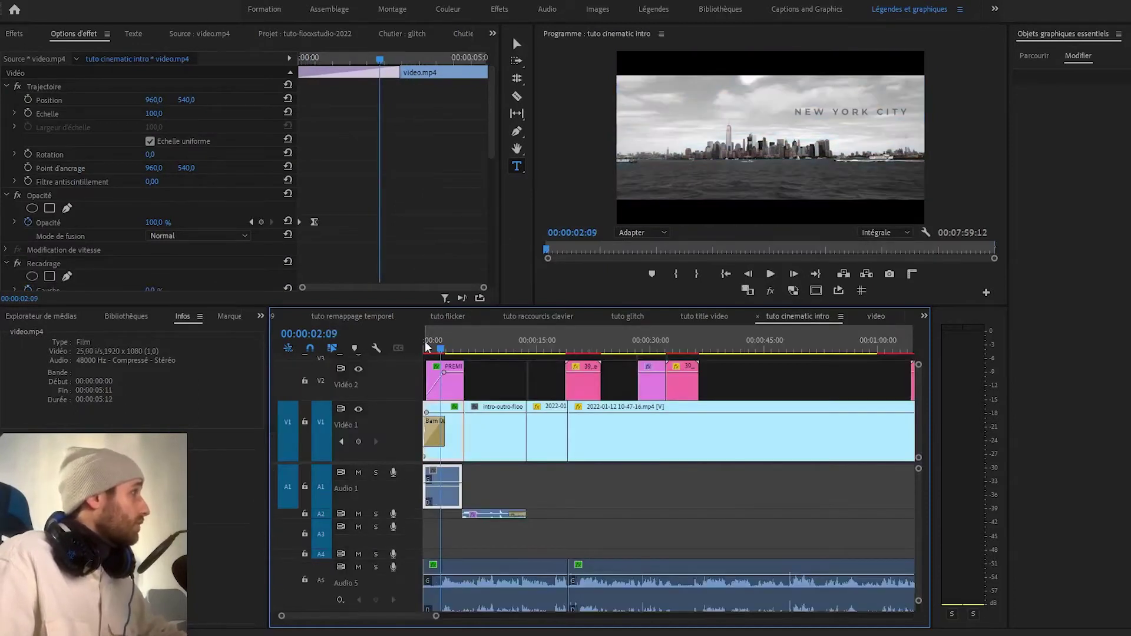
Replay the tuto cinematic intro from its beginning for comparison, then return to the 'video' sequence.
left_click_drag(461, 346, 220, 436)
key("space")
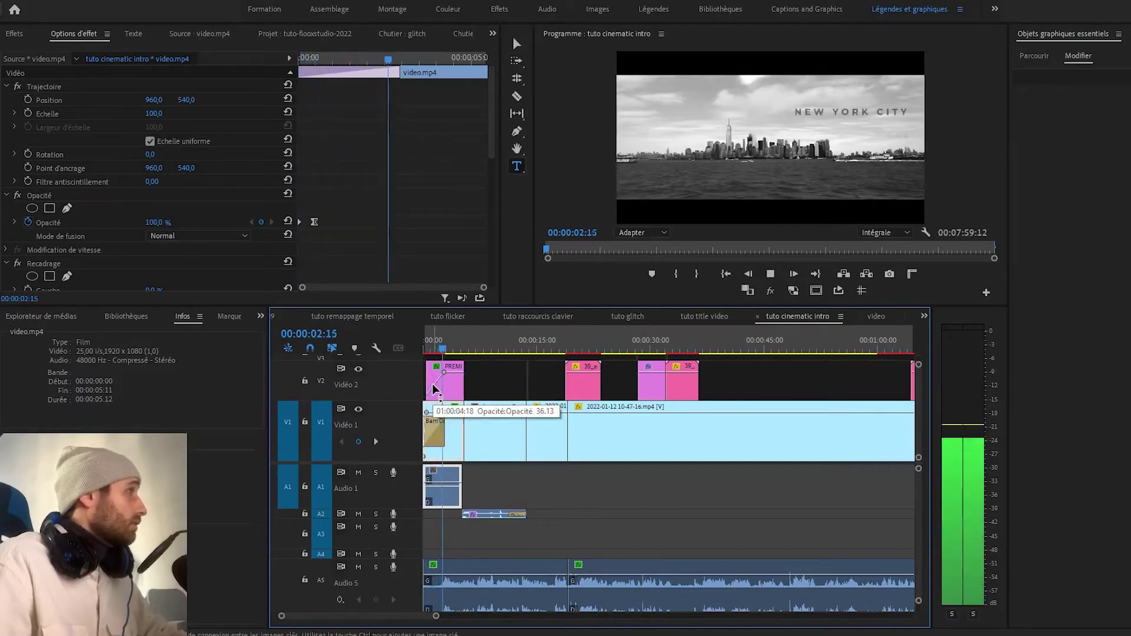
key("space")
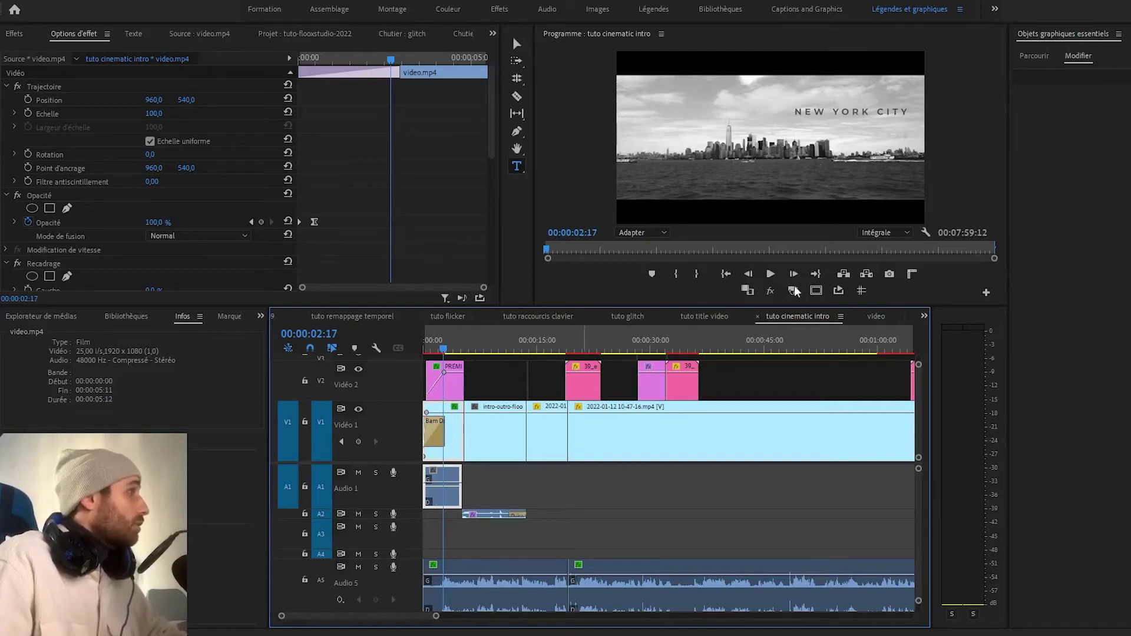
left_click(875, 317)
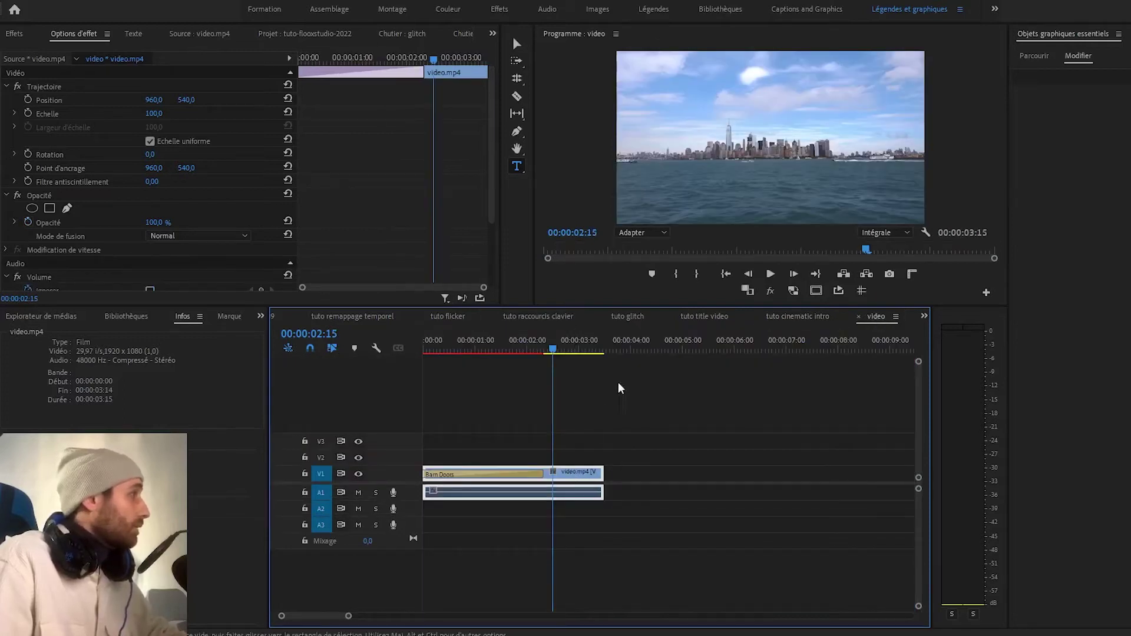
Search effects for 'RECADRAGE' and drag the Recadrage crop effect onto the video.mp4 clip.
left_click(591, 340)
left_click(643, 468)
left_click(577, 468)
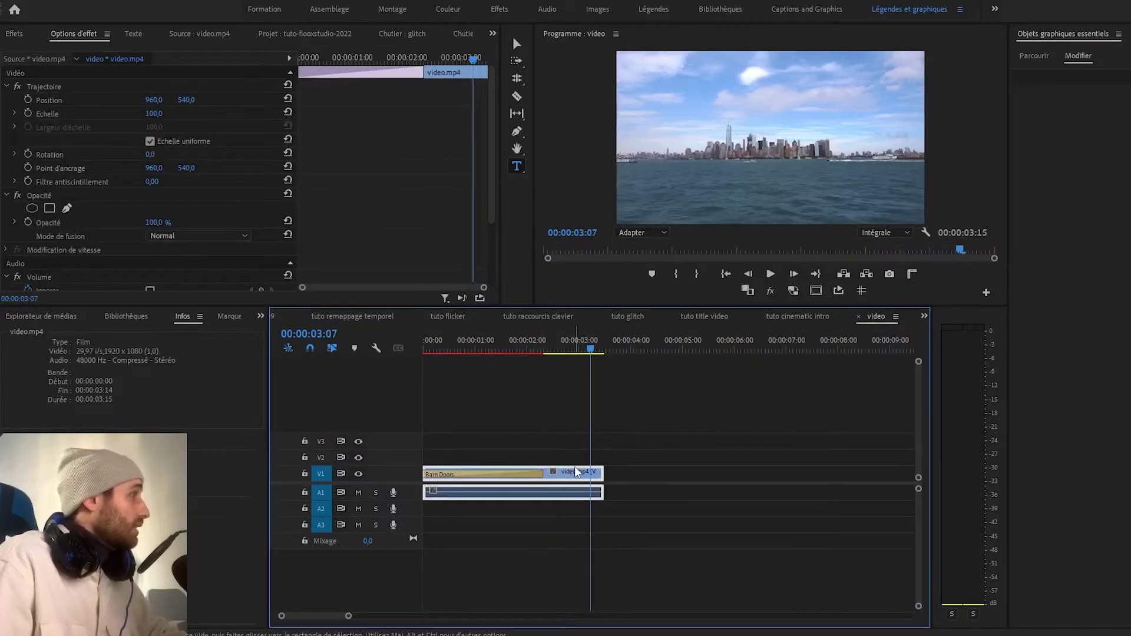
left_click(12, 34)
left_click(48, 51)
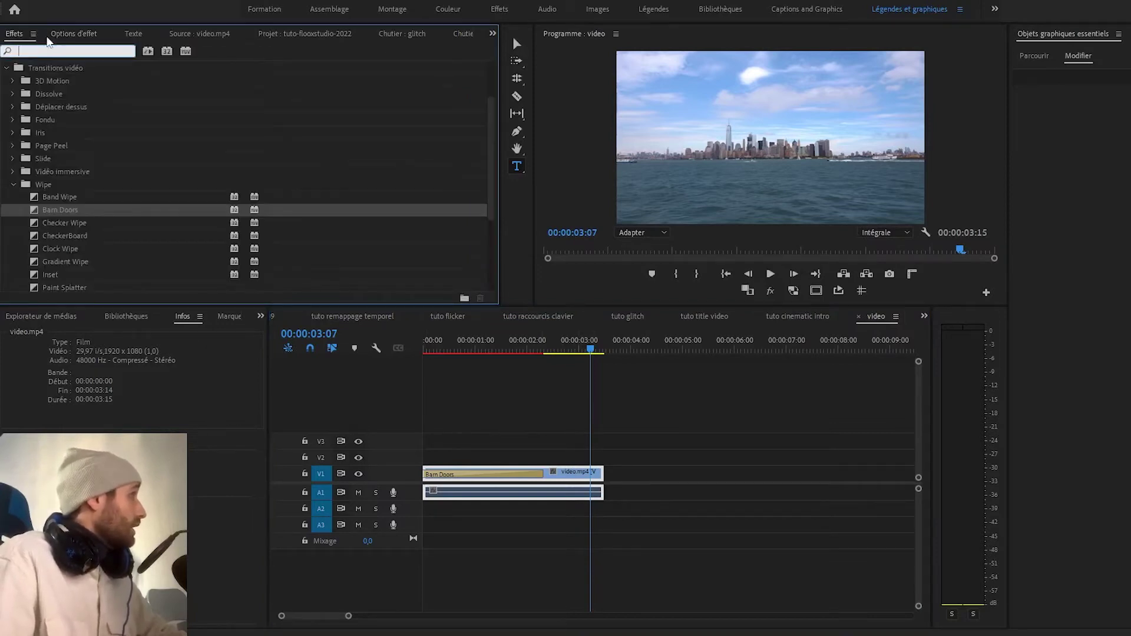
type("RECADRAGE")
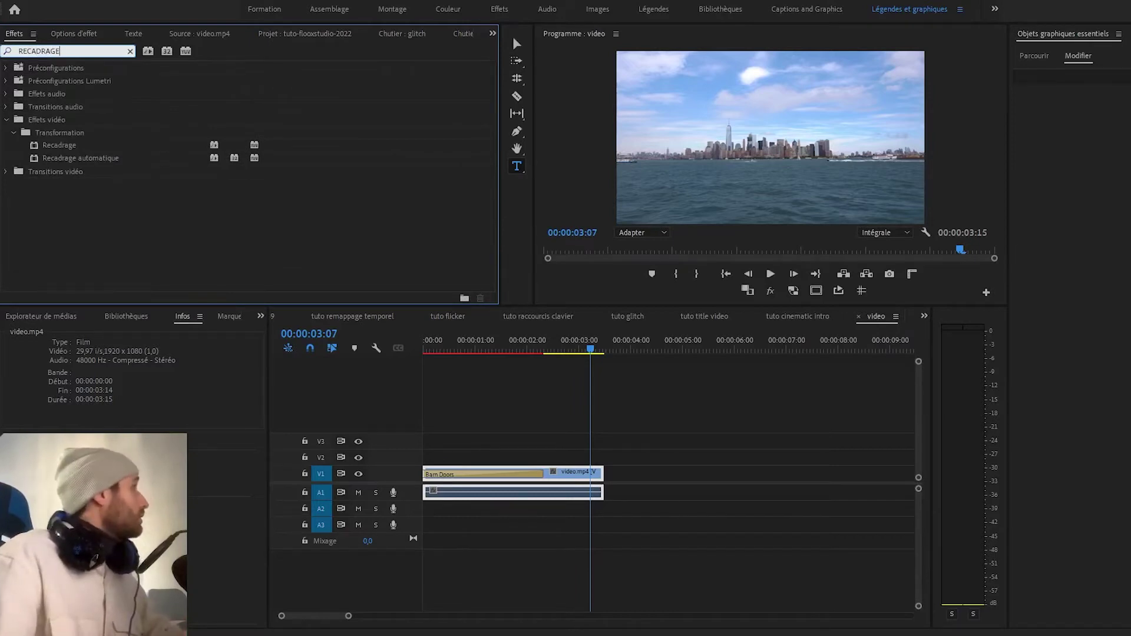
left_click(61, 132)
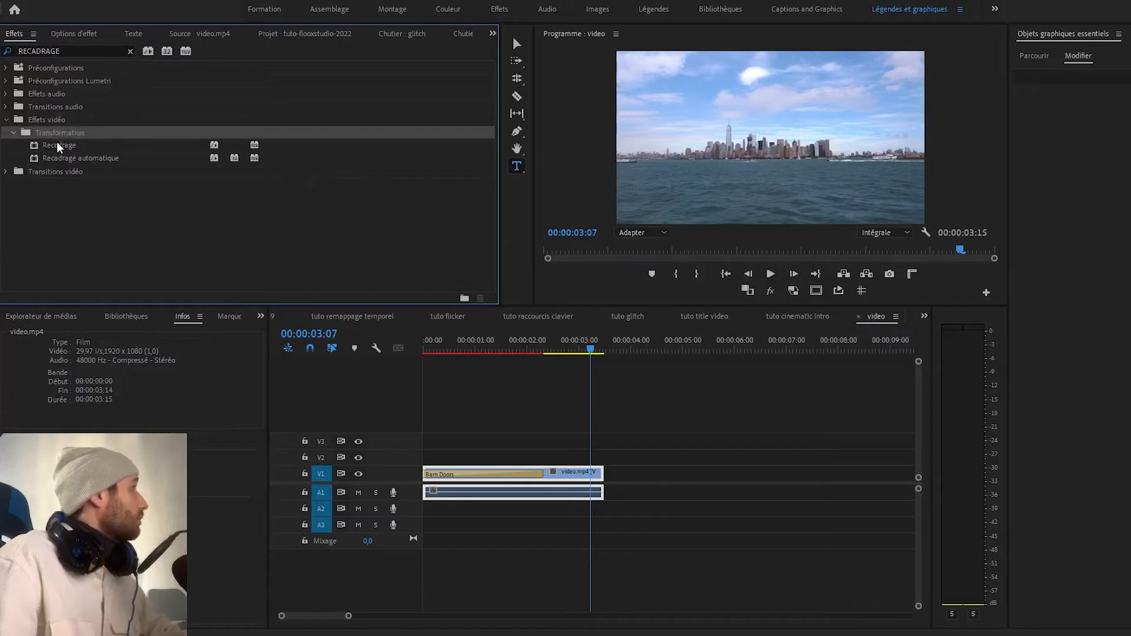
left_click(58, 145)
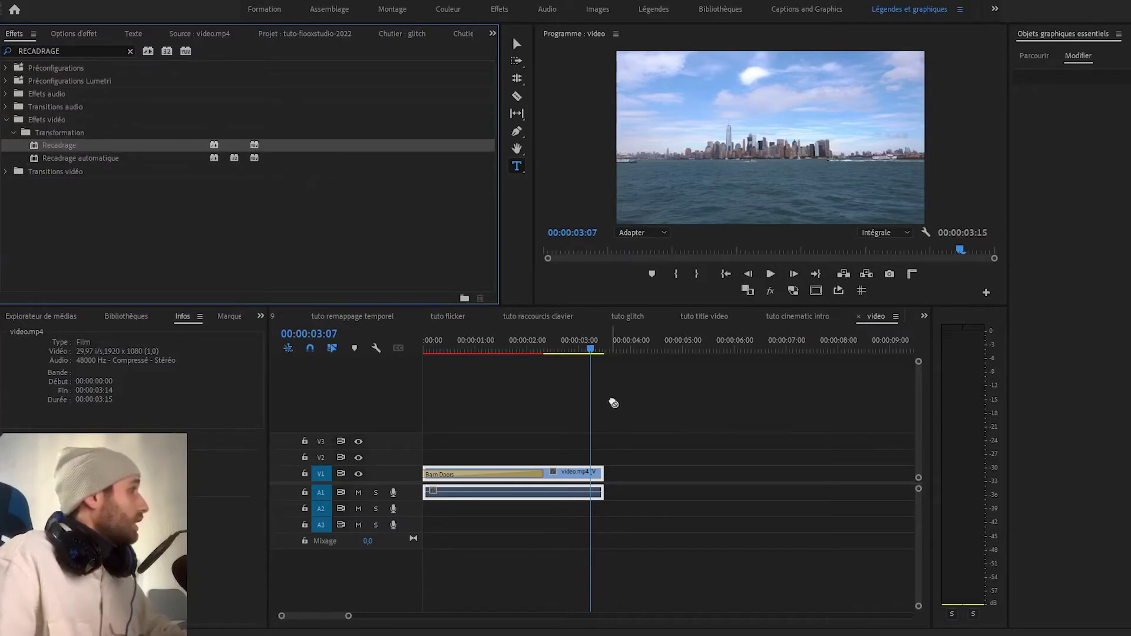
left_click_drag(58, 147, 589, 478)
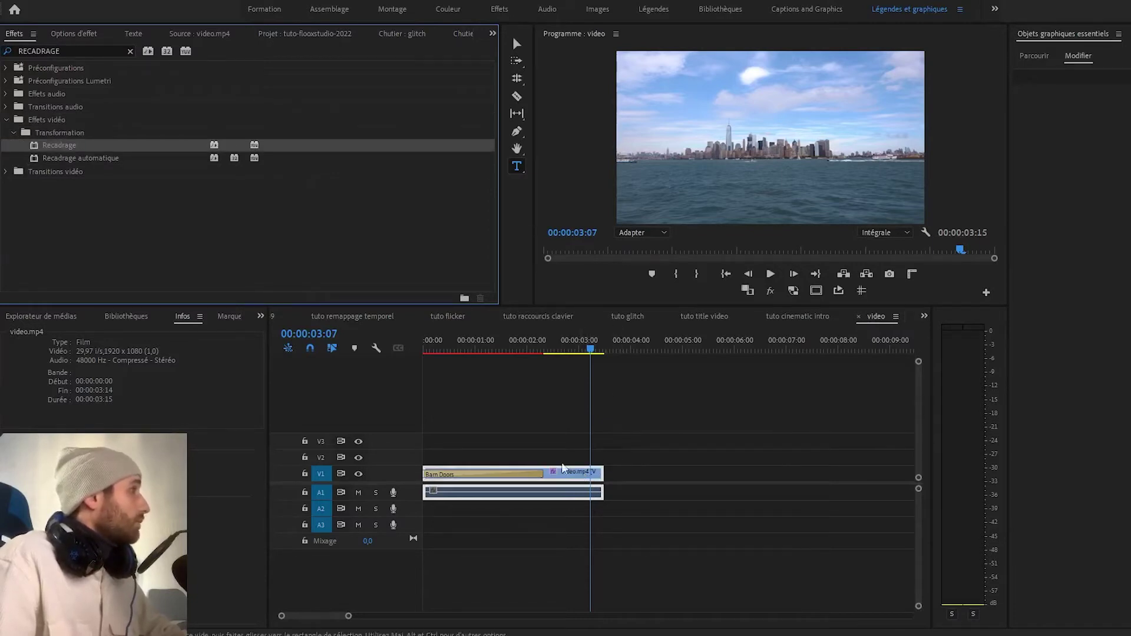
left_click(70, 32)
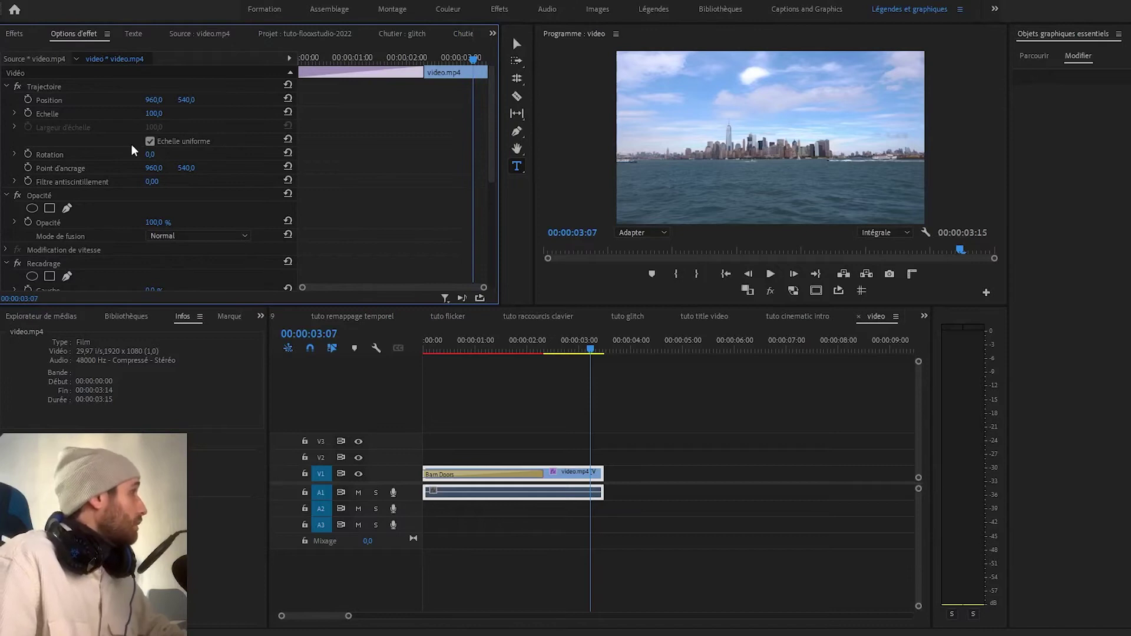
scroll(128, 167, "down", 2)
scroll(129, 167, "down", 2)
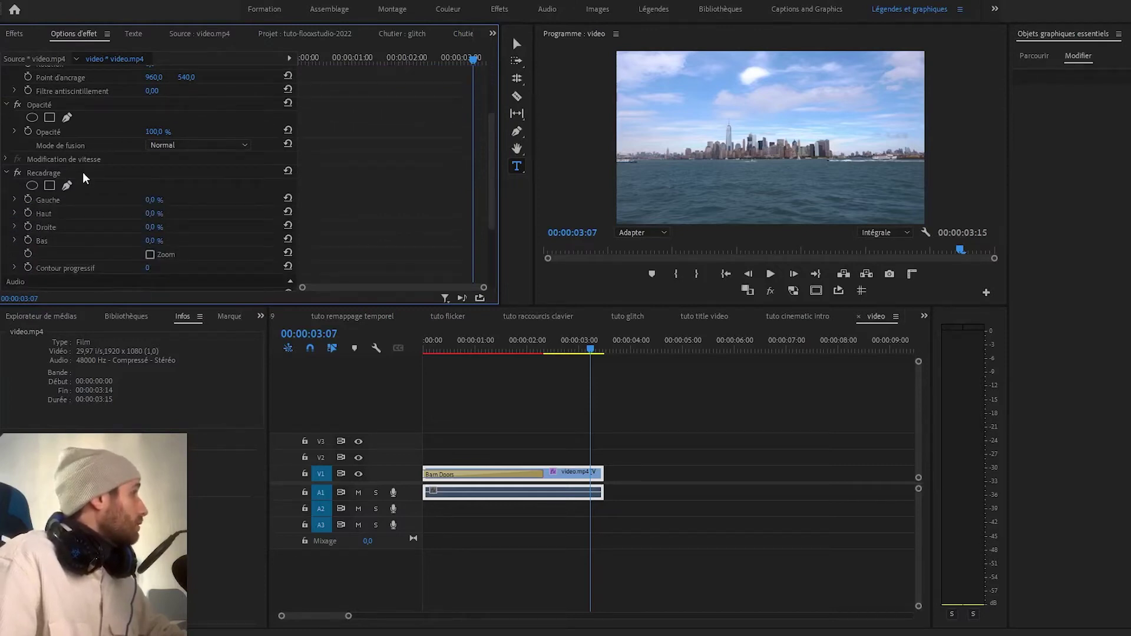
left_click(45, 173)
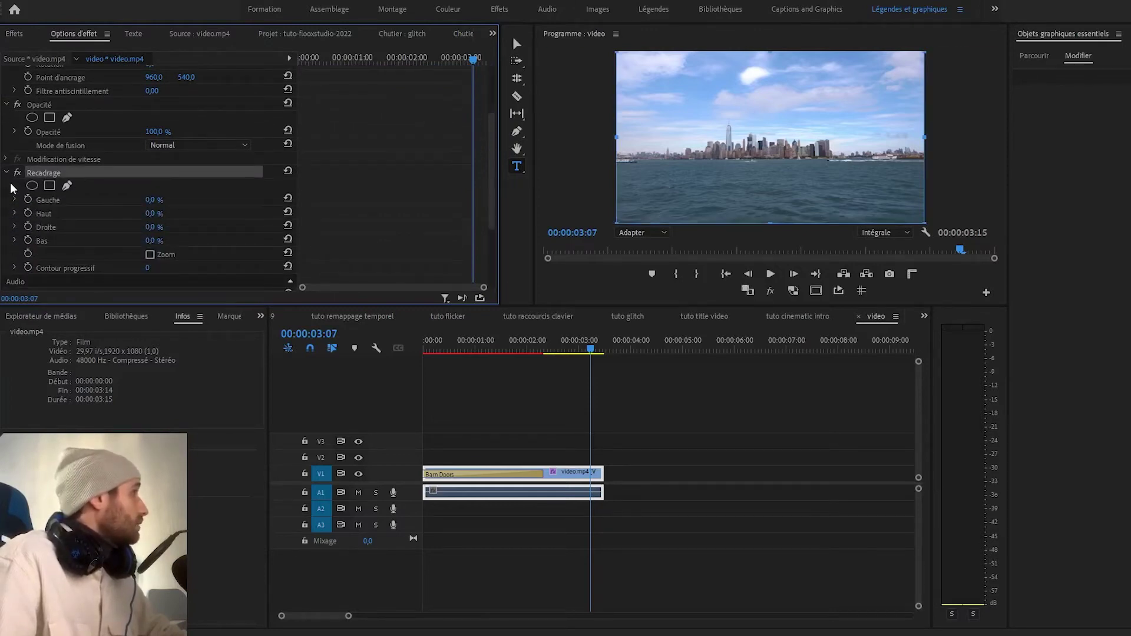
left_click(17, 172)
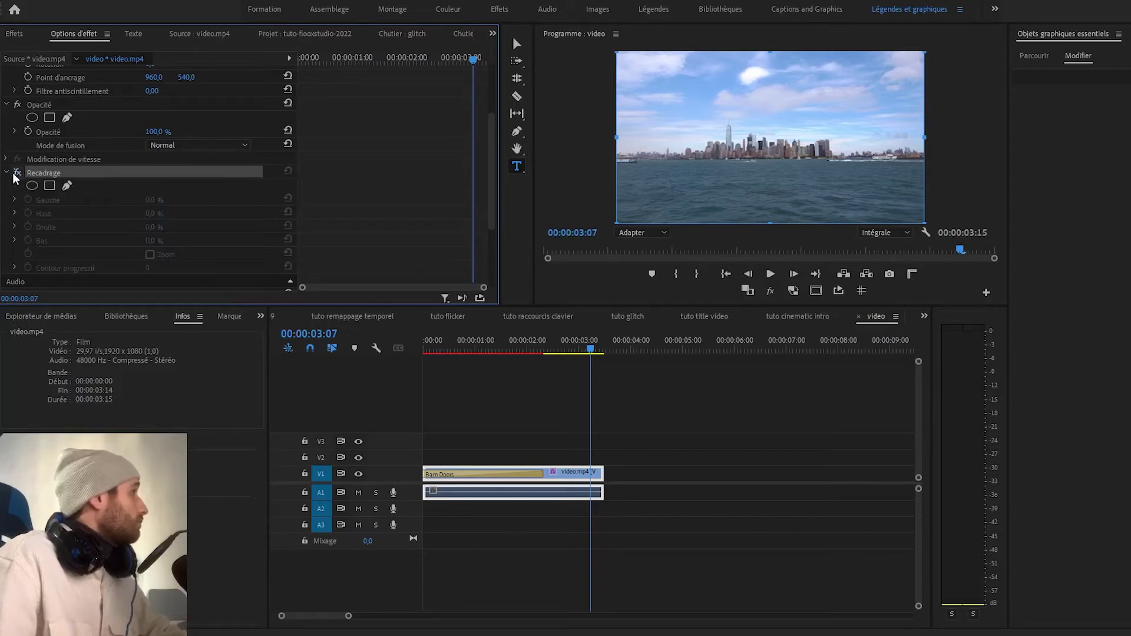
left_click(17, 173)
left_click(17, 173)
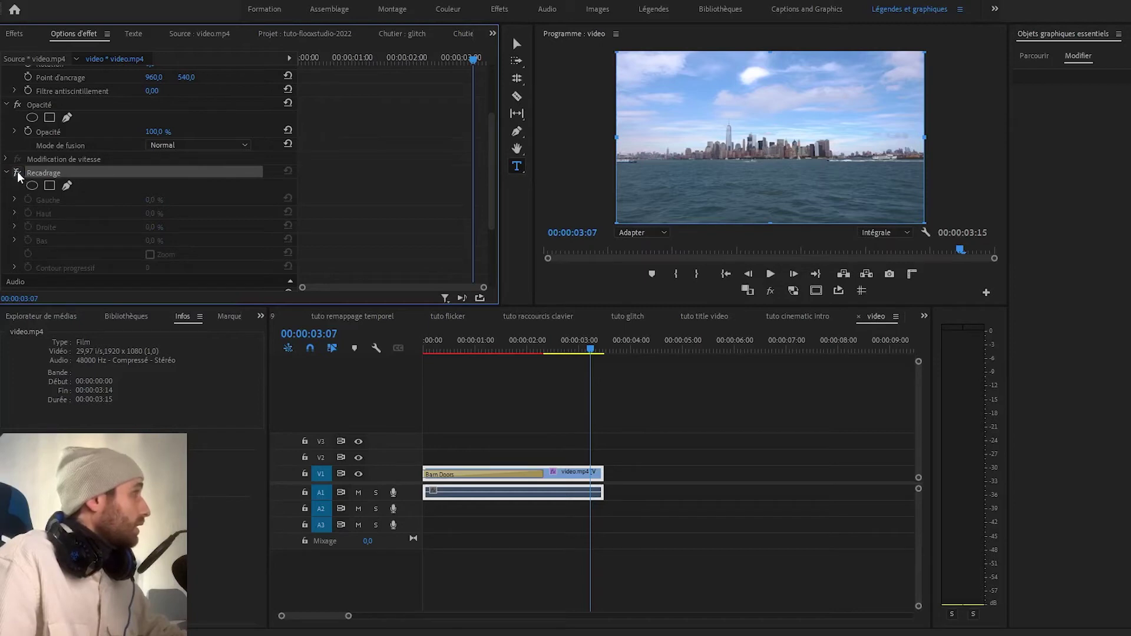
left_click(16, 172)
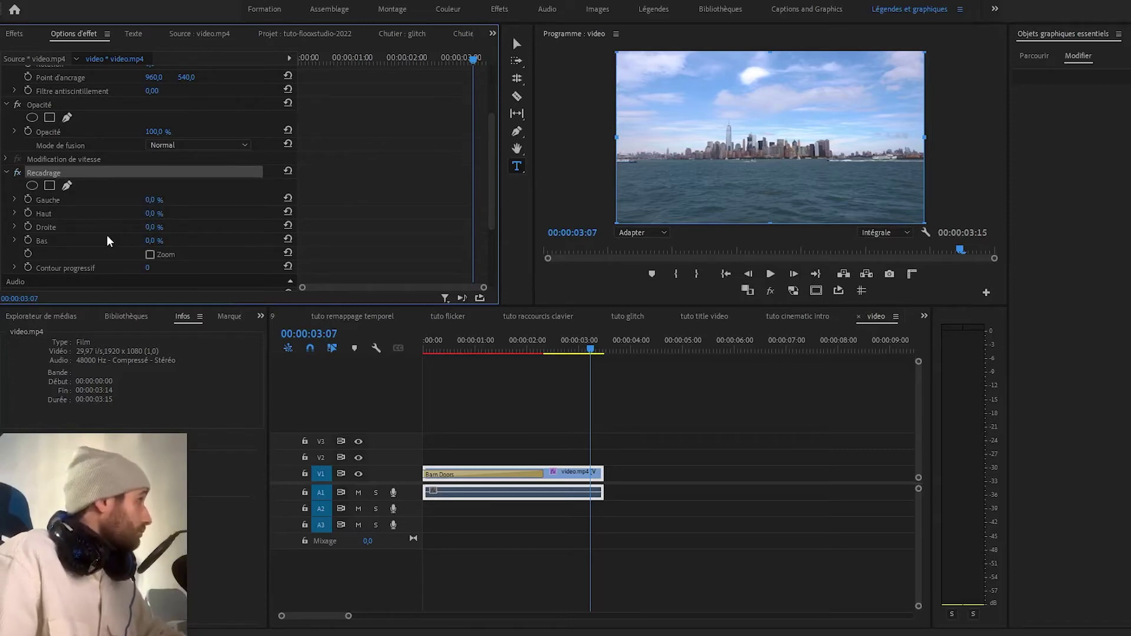
left_click(53, 200)
left_click(45, 227)
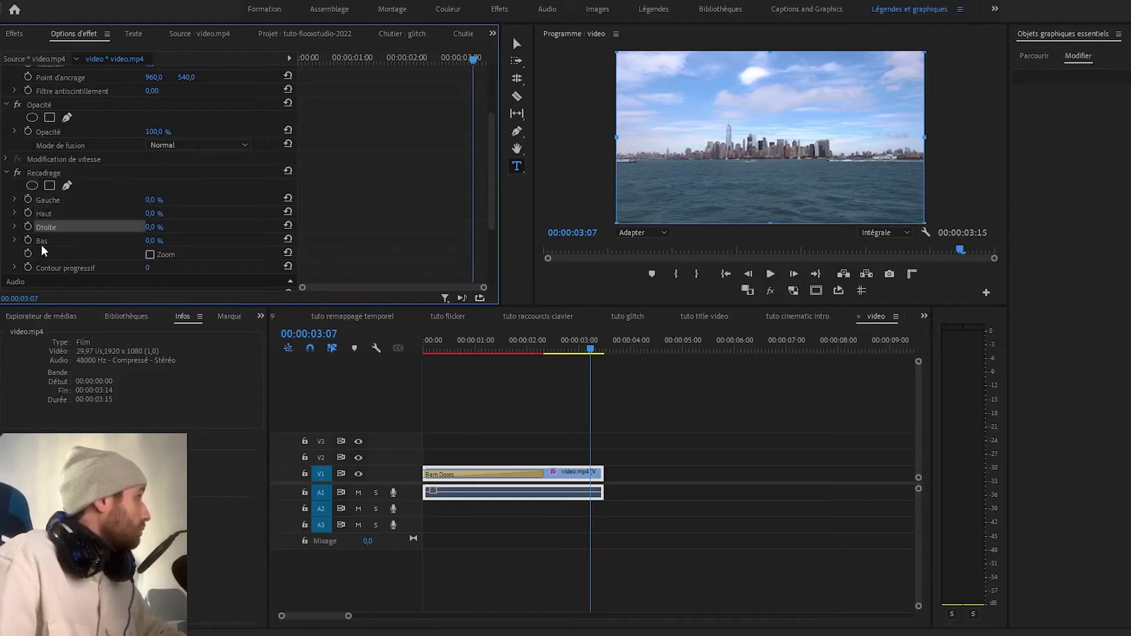
left_click(42, 211)
left_click(44, 228)
left_click(43, 240)
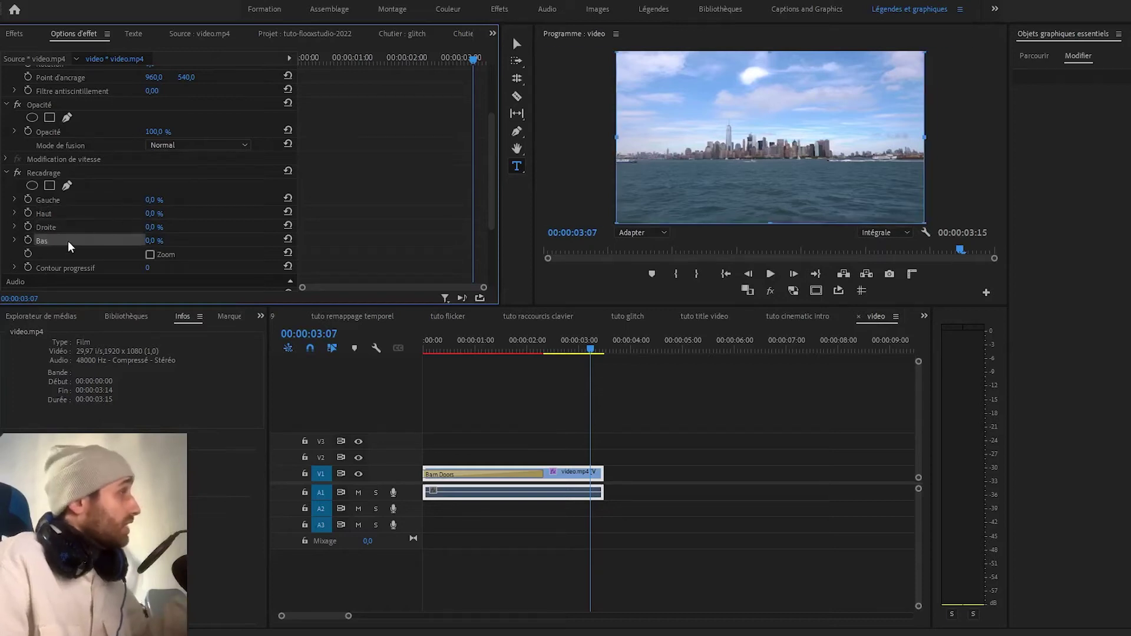
left_click(41, 216)
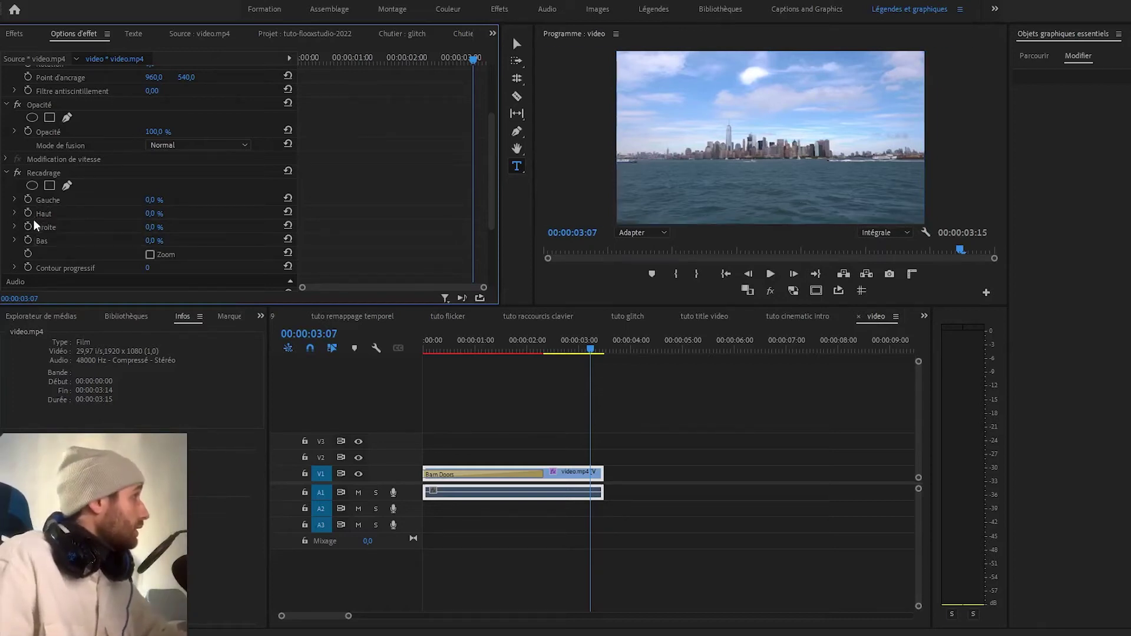
left_click(46, 241)
left_click(53, 211)
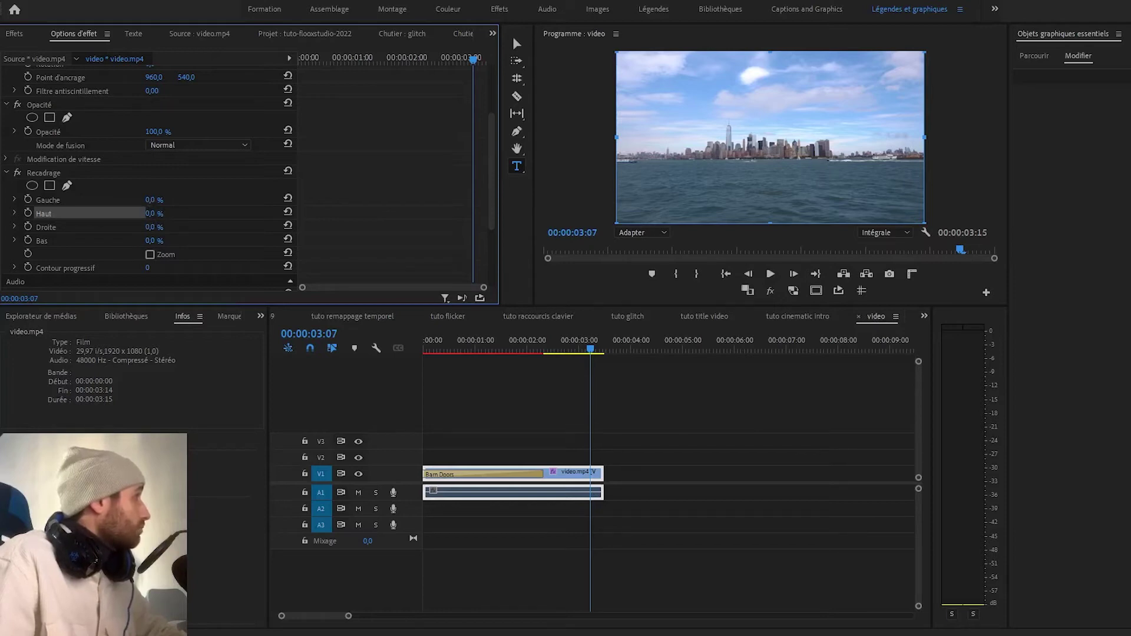
Set Recadrage's Haut and Bas crops to 14 % each, then rewind the playhead to the start.
mouse_move(151, 213)
left_mouse_down()
mouse_move(178, 213)
mouse_move(168, 213)
left_mouse_up()
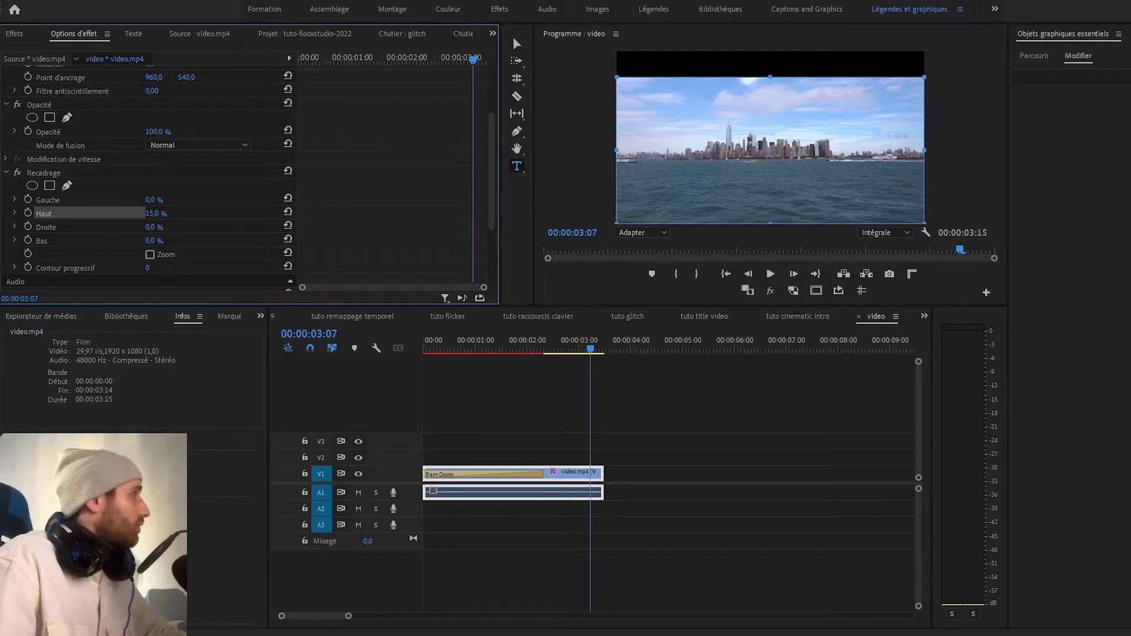
left_click_drag(169, 213, 165, 213)
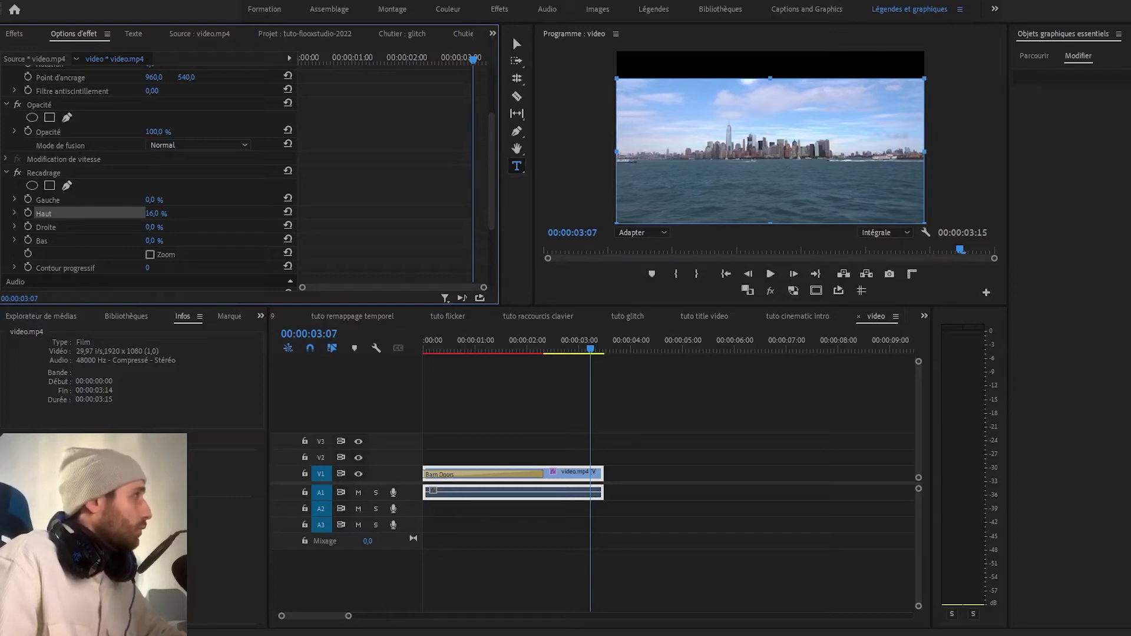
left_click(155, 214)
type("14")
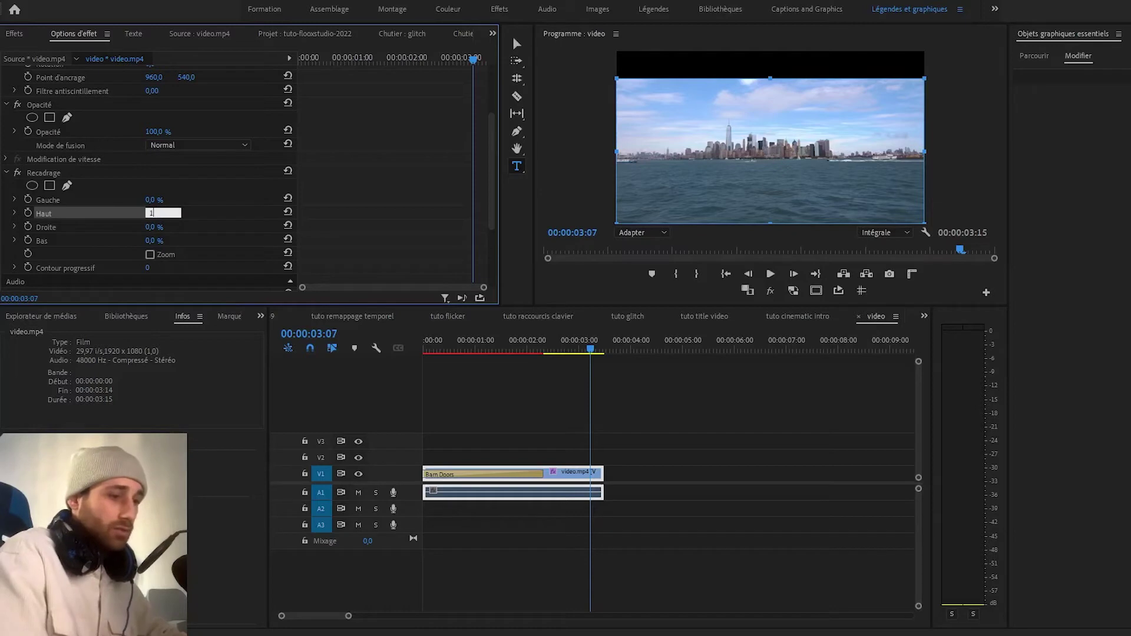
key("Return")
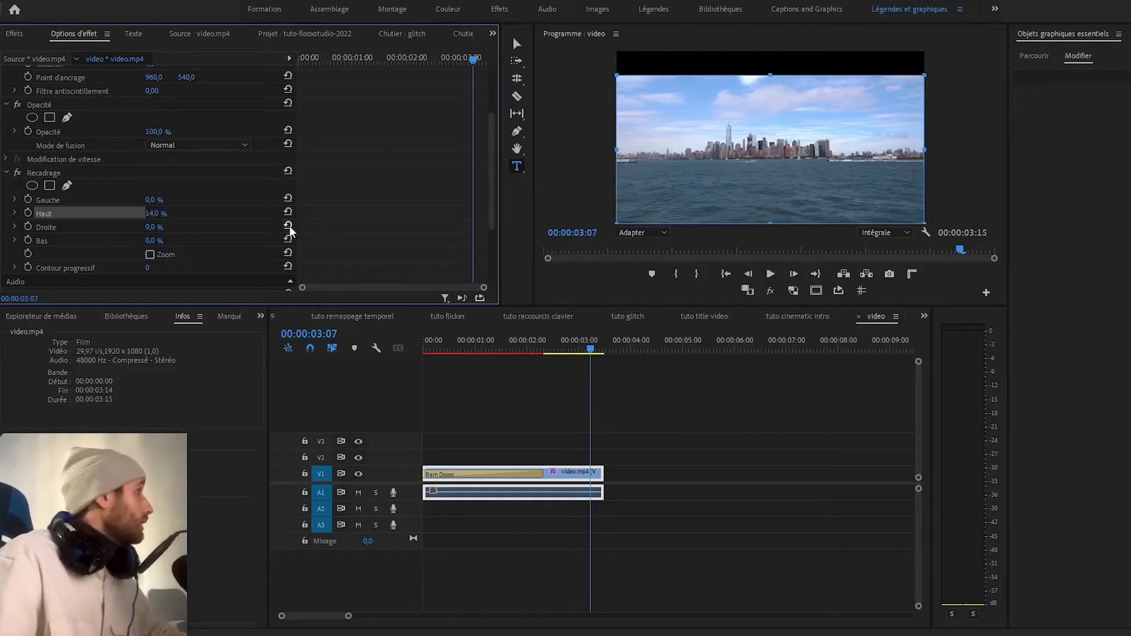
left_click(154, 241)
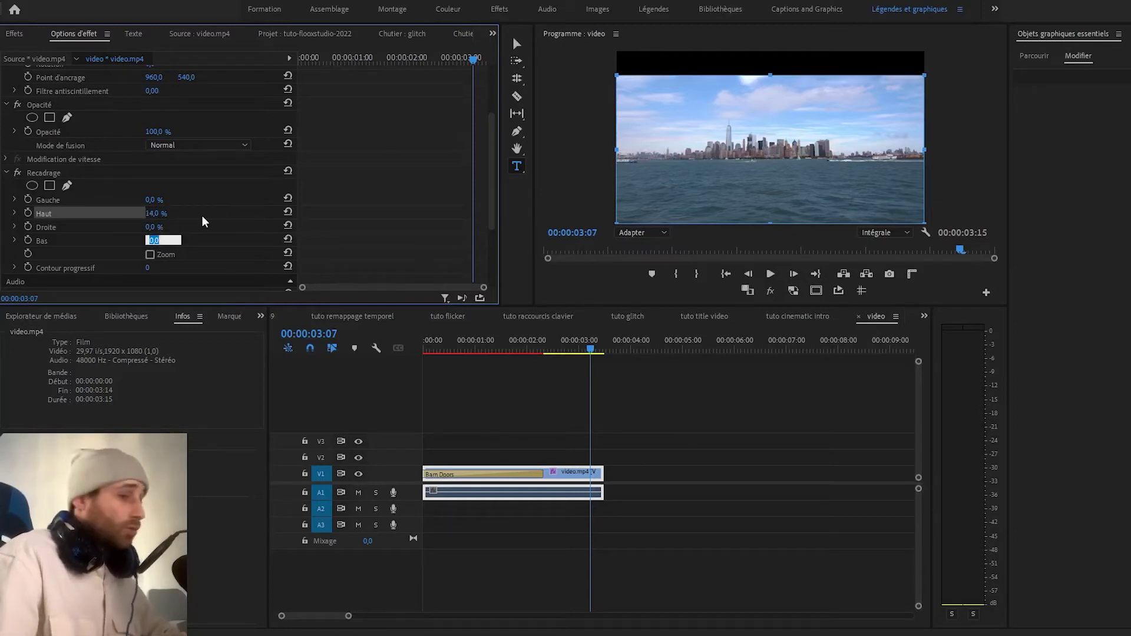
type("14")
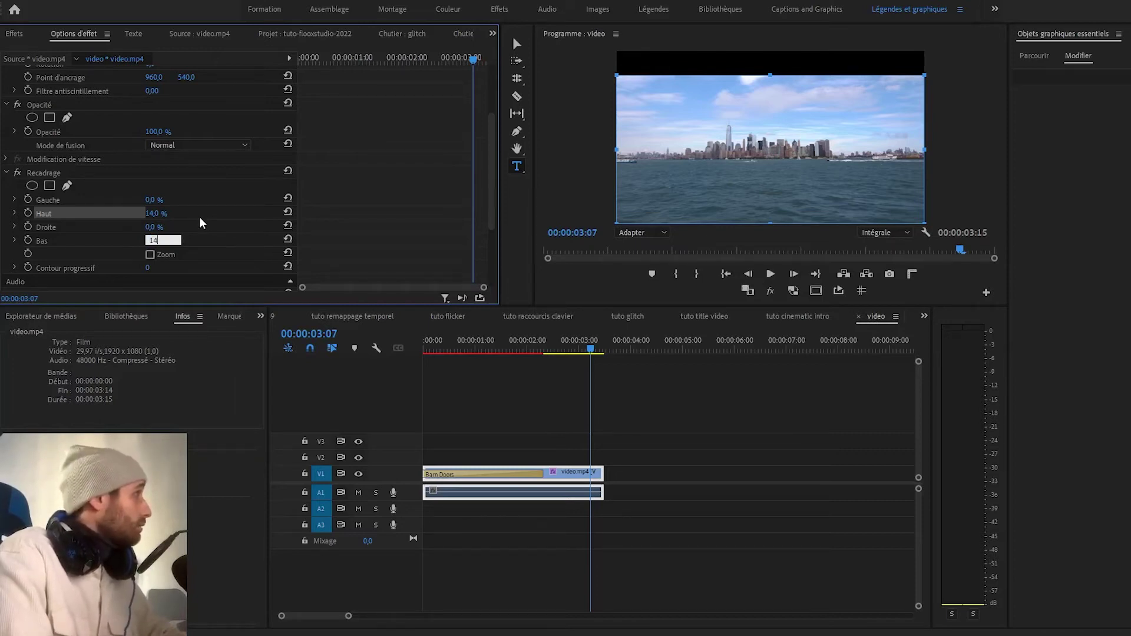
key("Return")
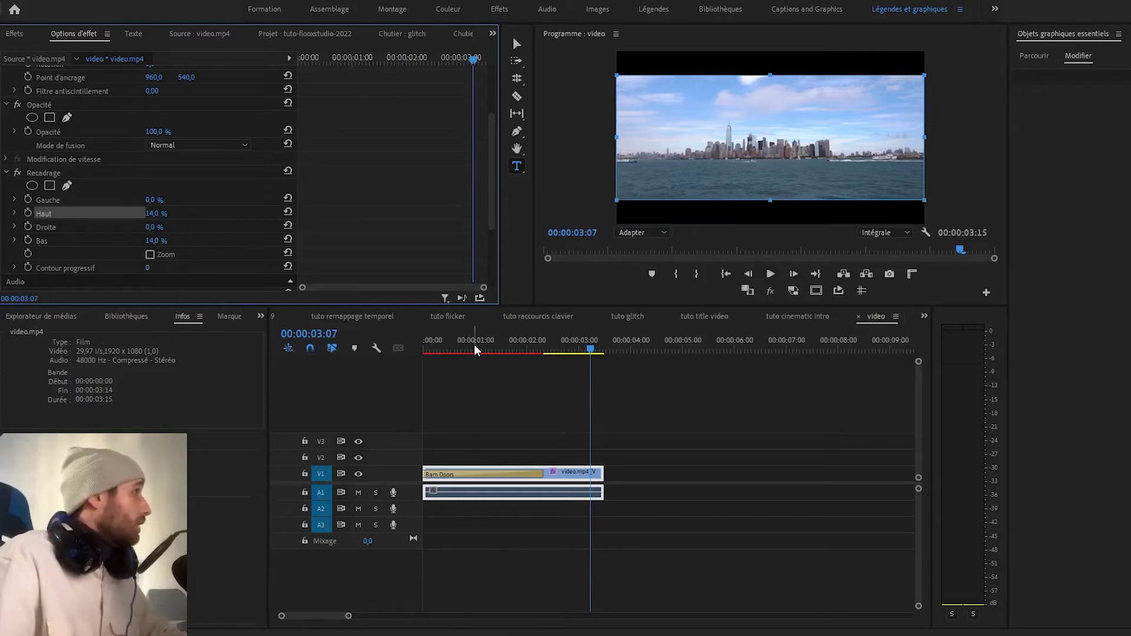
left_click_drag(475, 345, 0, 401)
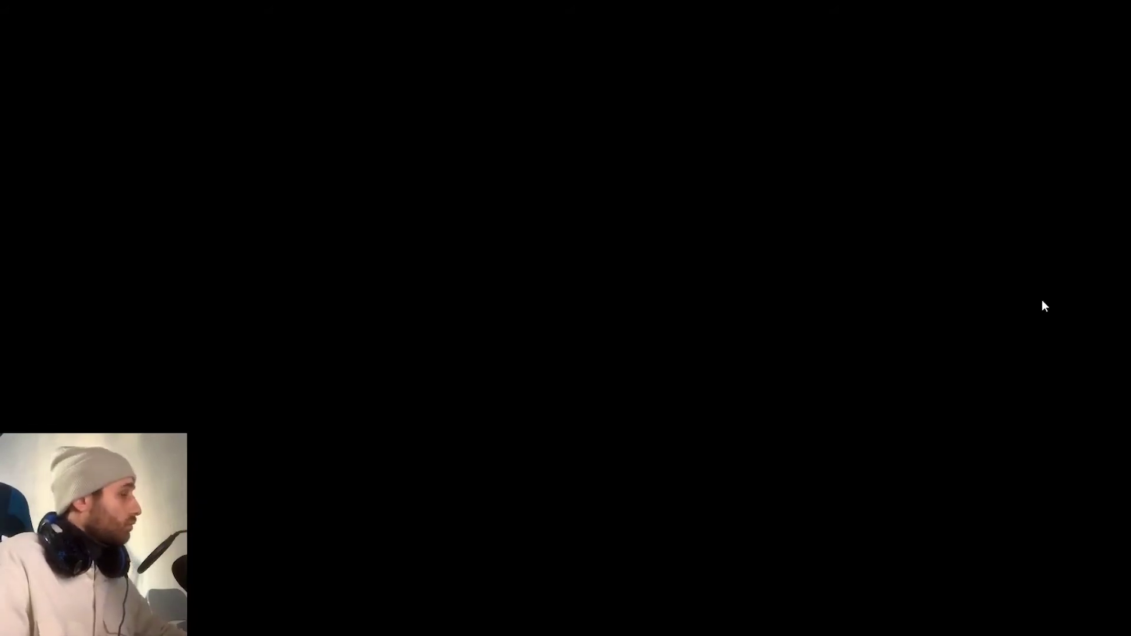
Leave full-screen and play the letterboxed skyline clip from the start, then stop.
key("Escape")
key("space")
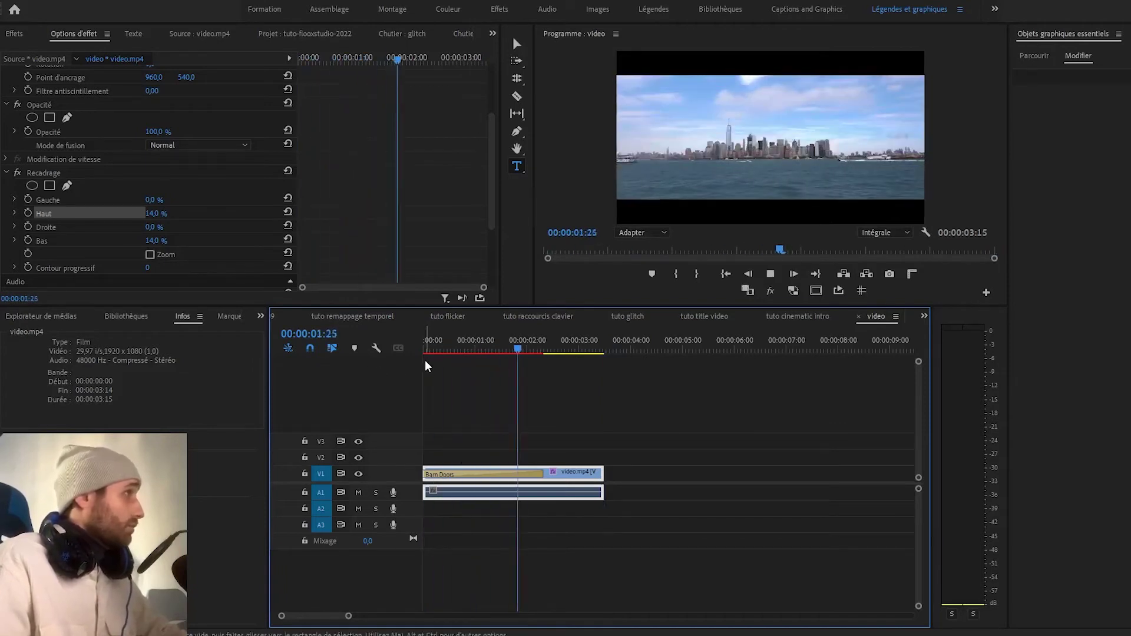
key("space")
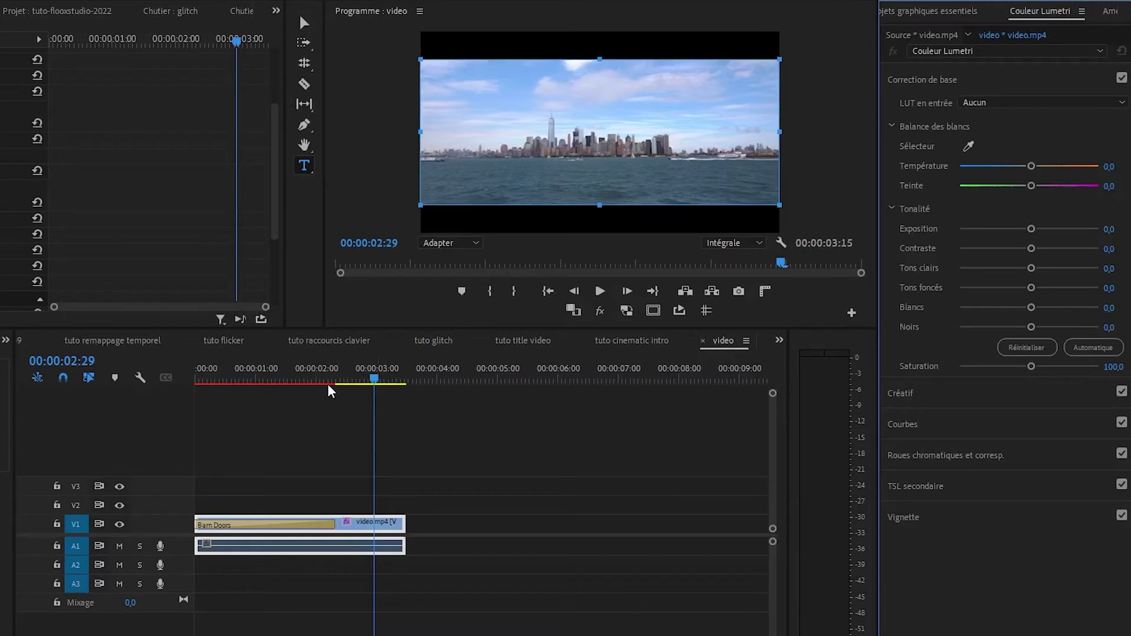
Replay the barn-door reveal twice from the start, then enlarge the Program monitor over the timeline.
mouse_move(375, 378)
left_mouse_down()
mouse_move(167, 417)
mouse_move(25, 400)
left_mouse_up()
key("space")
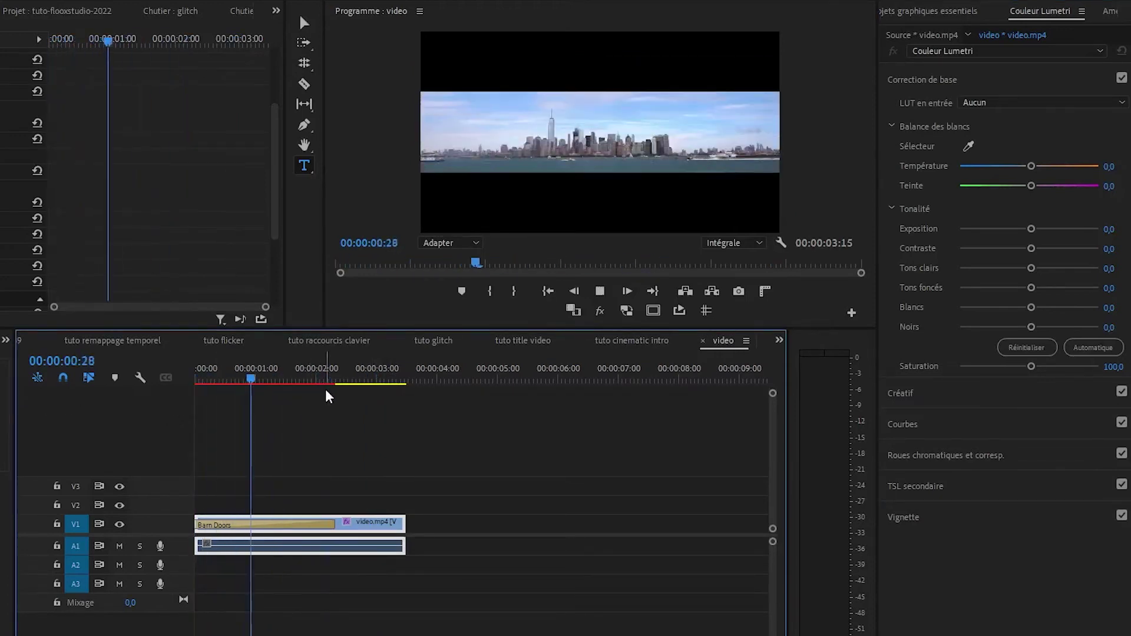
key("space")
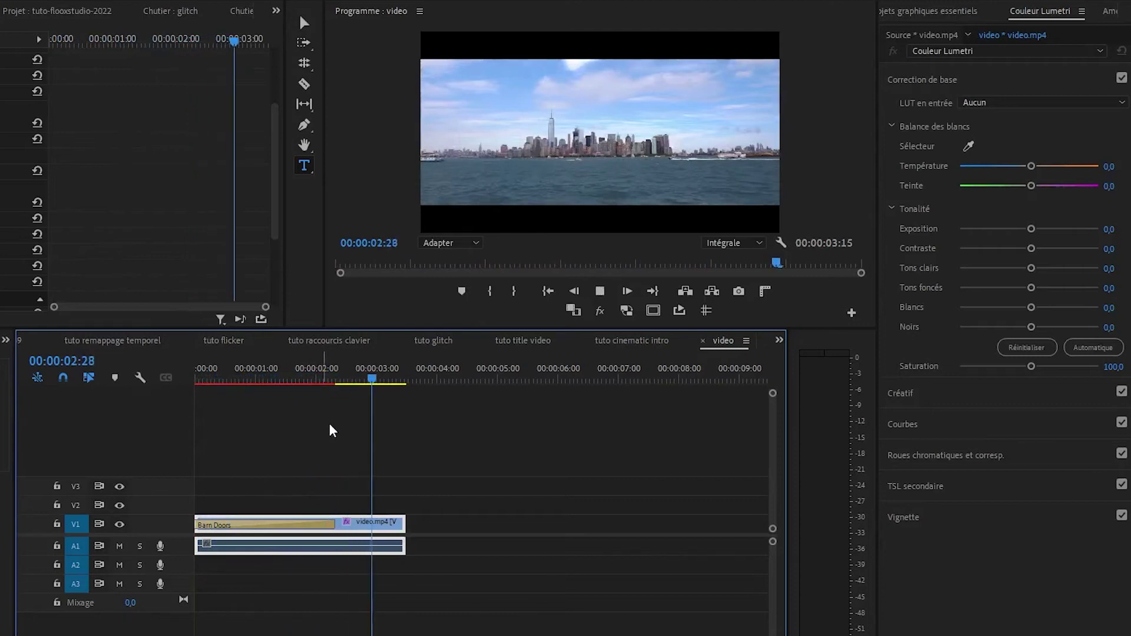
left_click_drag(377, 371, 112, 415)
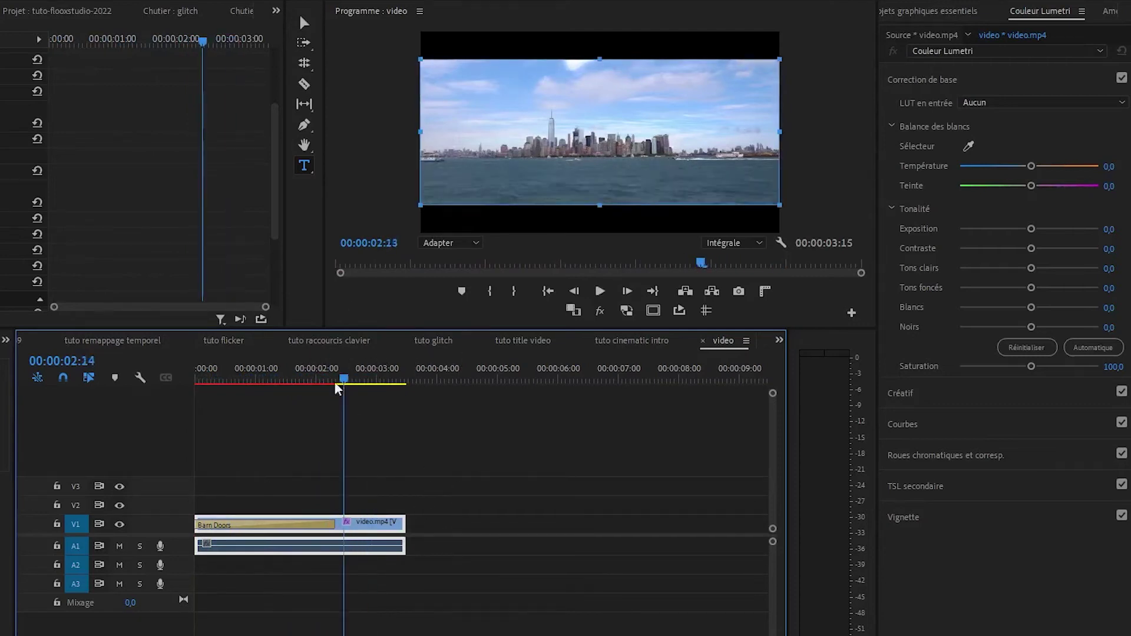
key("space")
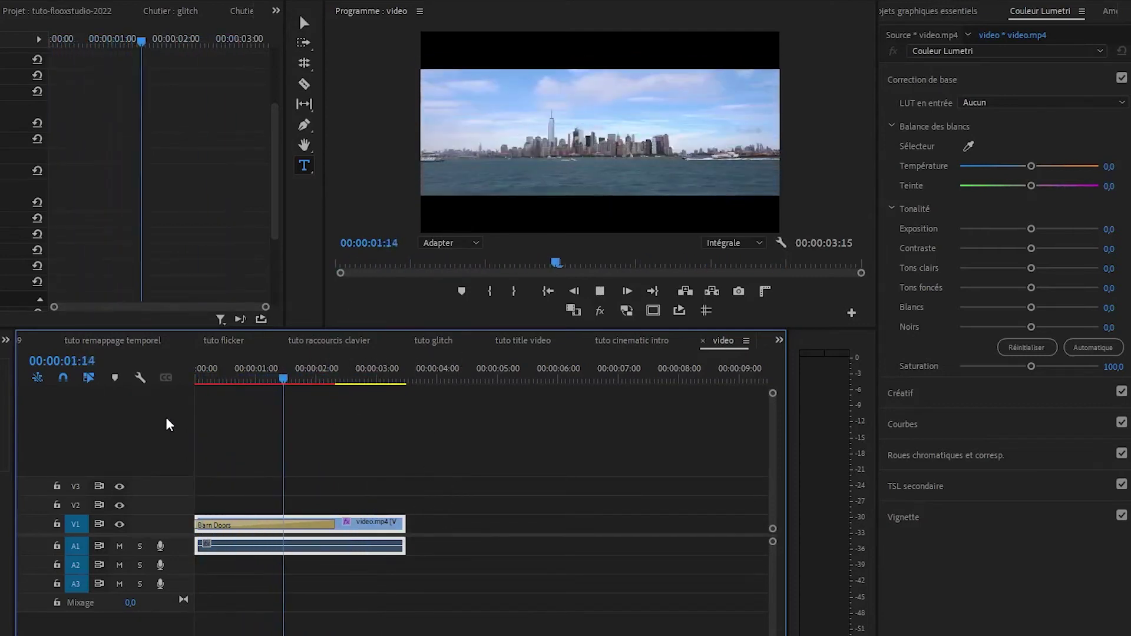
key("space")
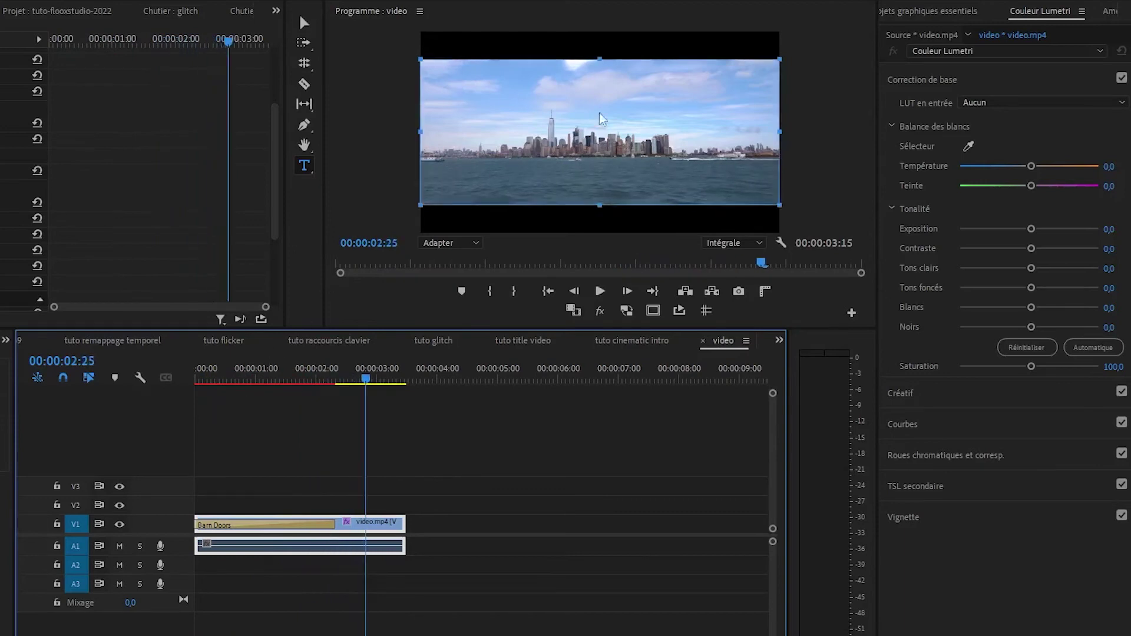
mouse_move(281, 329)
left_mouse_down()
mouse_move(247, 514)
mouse_move(241, 476)
left_mouse_up()
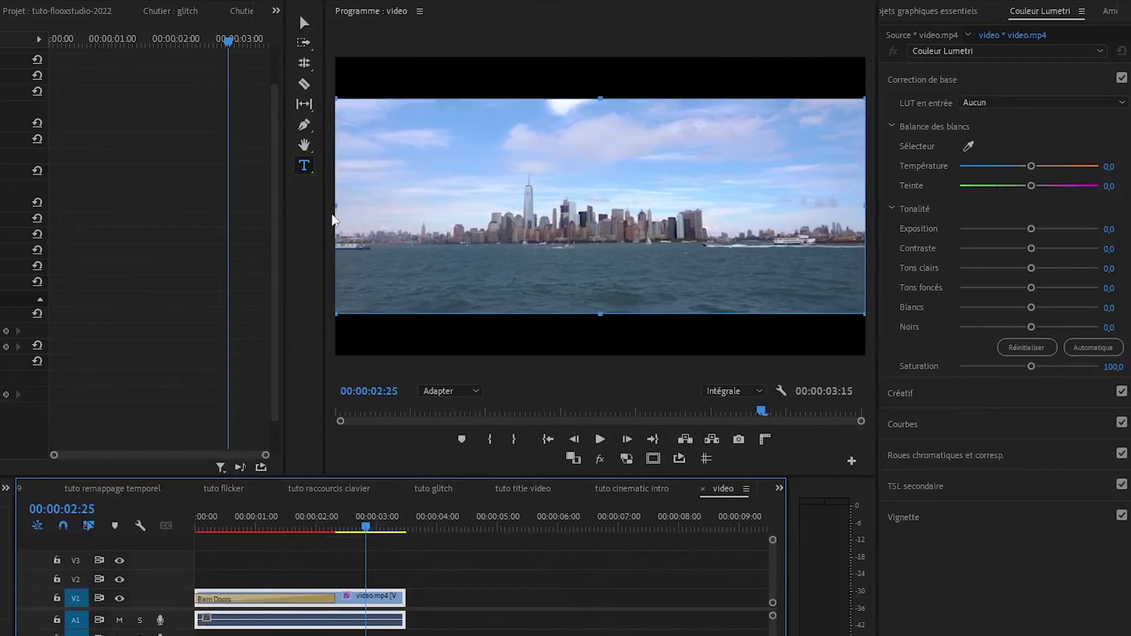
Select the skyline clip and widen the Program Monitor to prepare for adding text.
left_click(305, 166)
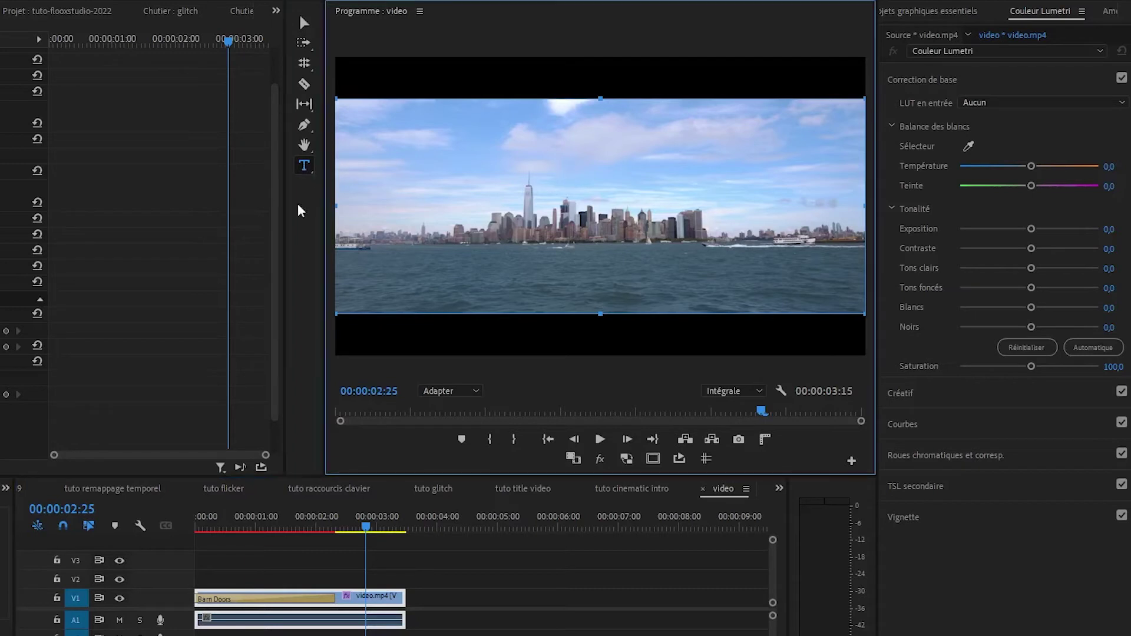
left_click(441, 562)
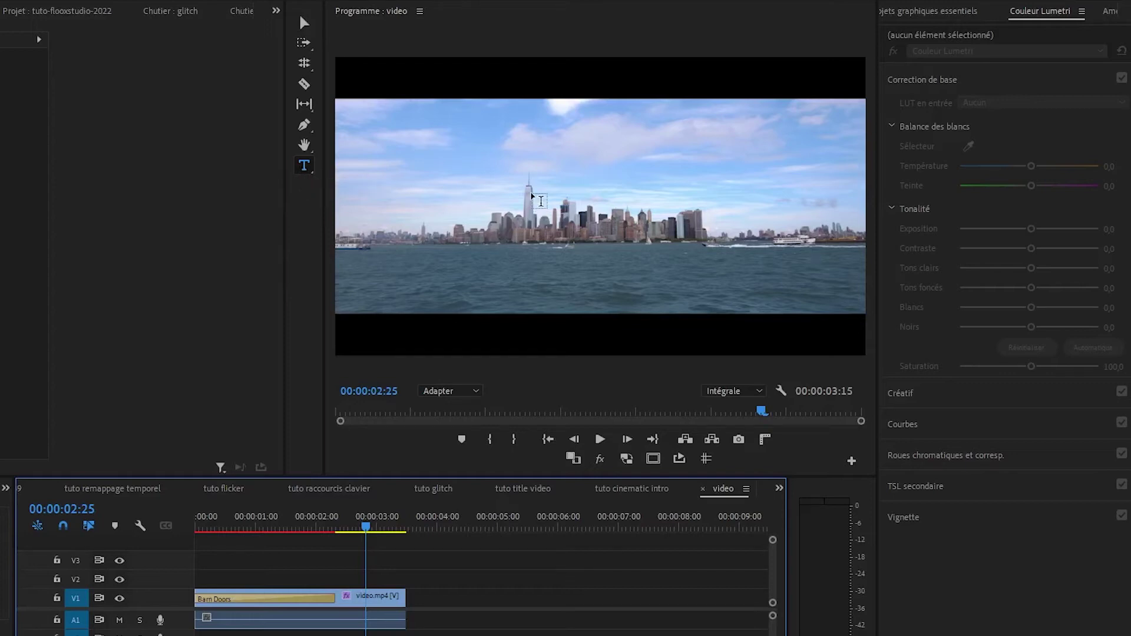
left_click(365, 616)
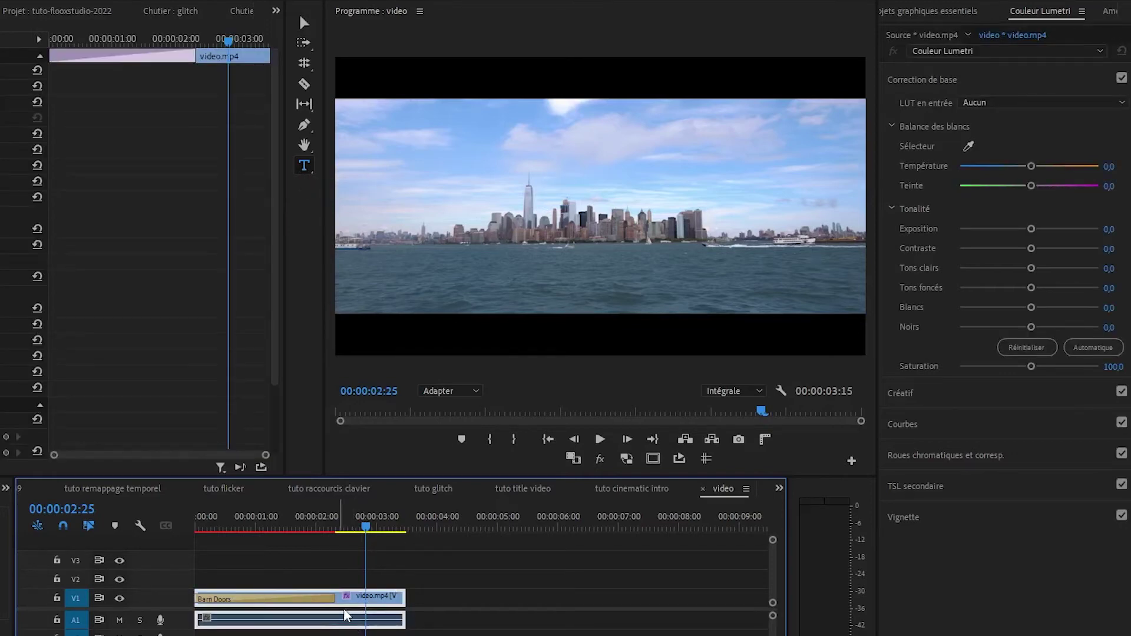
mouse_move(324, 445)
left_mouse_down()
mouse_move(100, 437)
mouse_move(7, 461)
mouse_move(20, 451)
left_mouse_up()
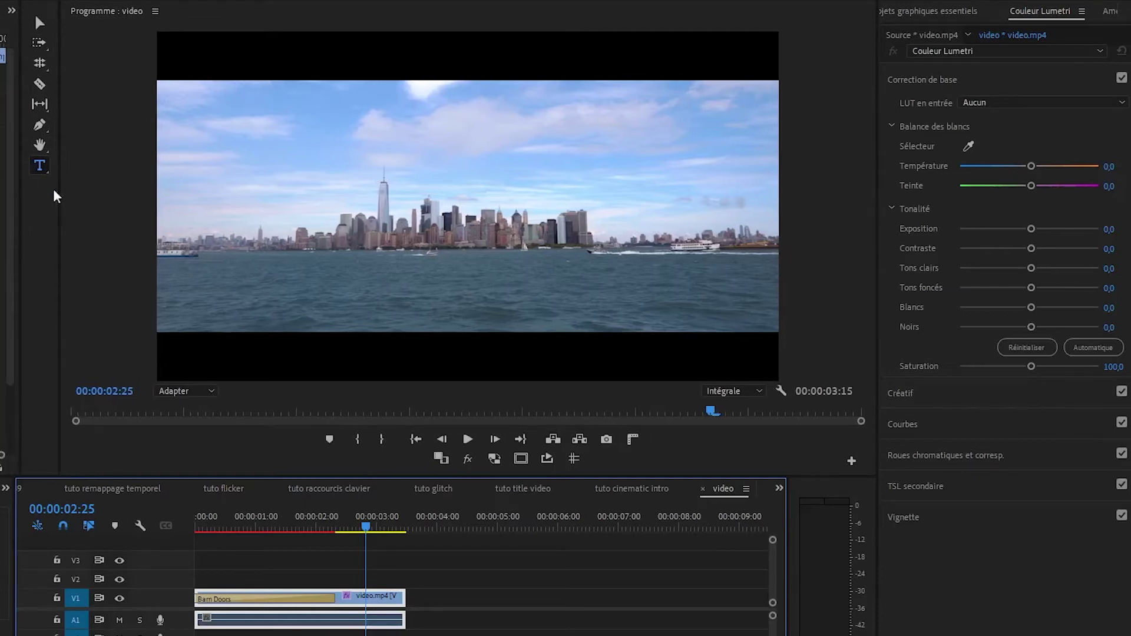
left_click(462, 583)
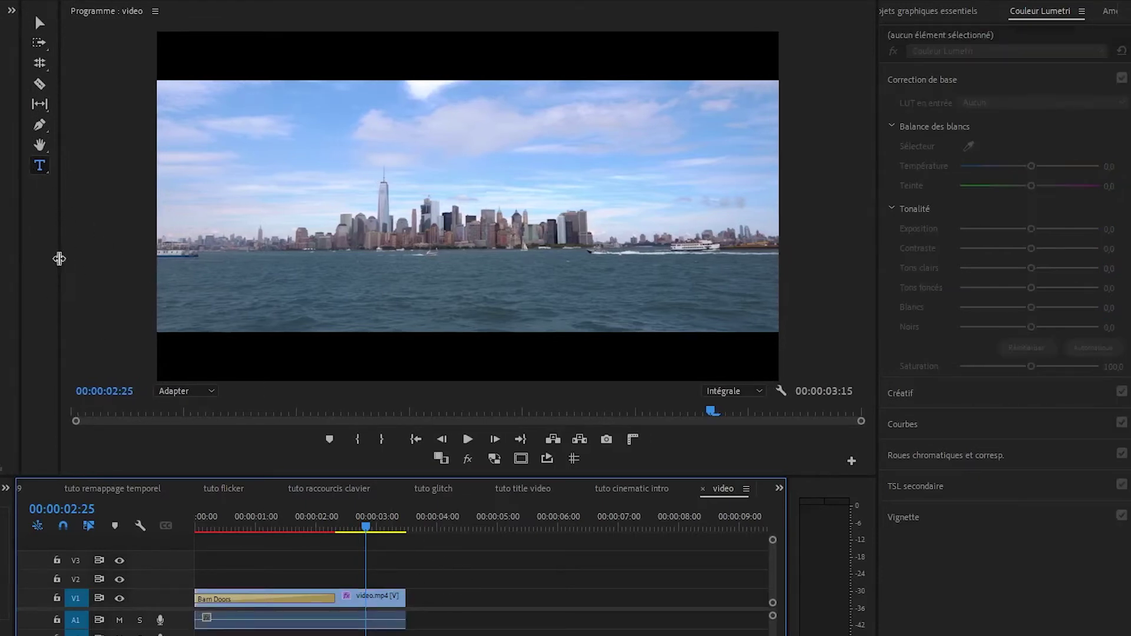
Type a NEW YORK CITY title above the skyline and display its text settings.
left_click(39, 167)
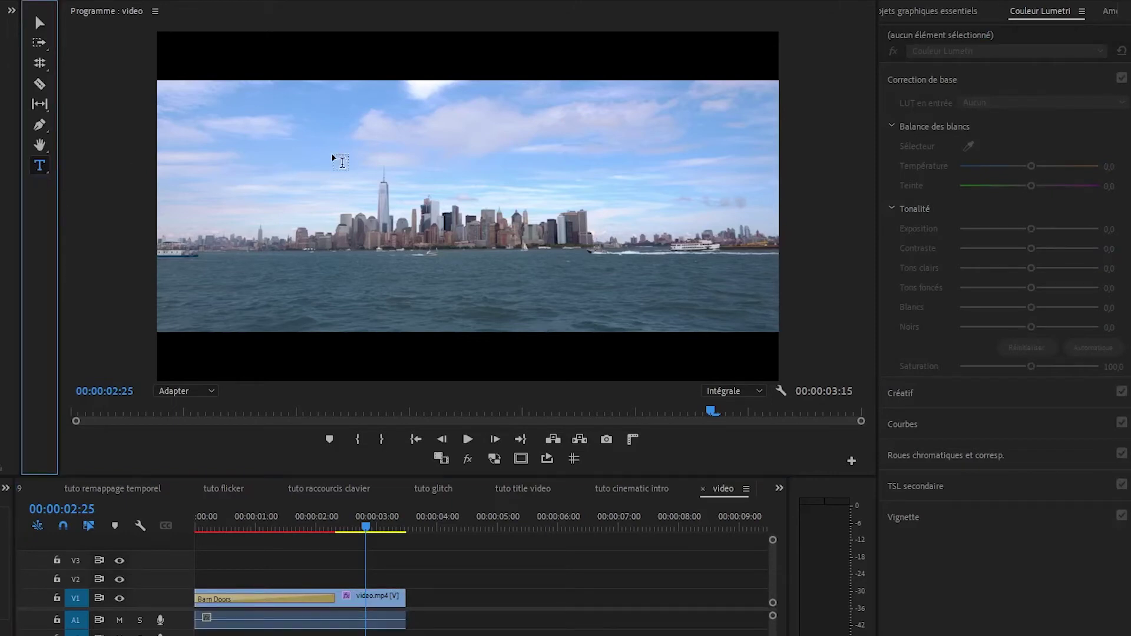
left_click(368, 146)
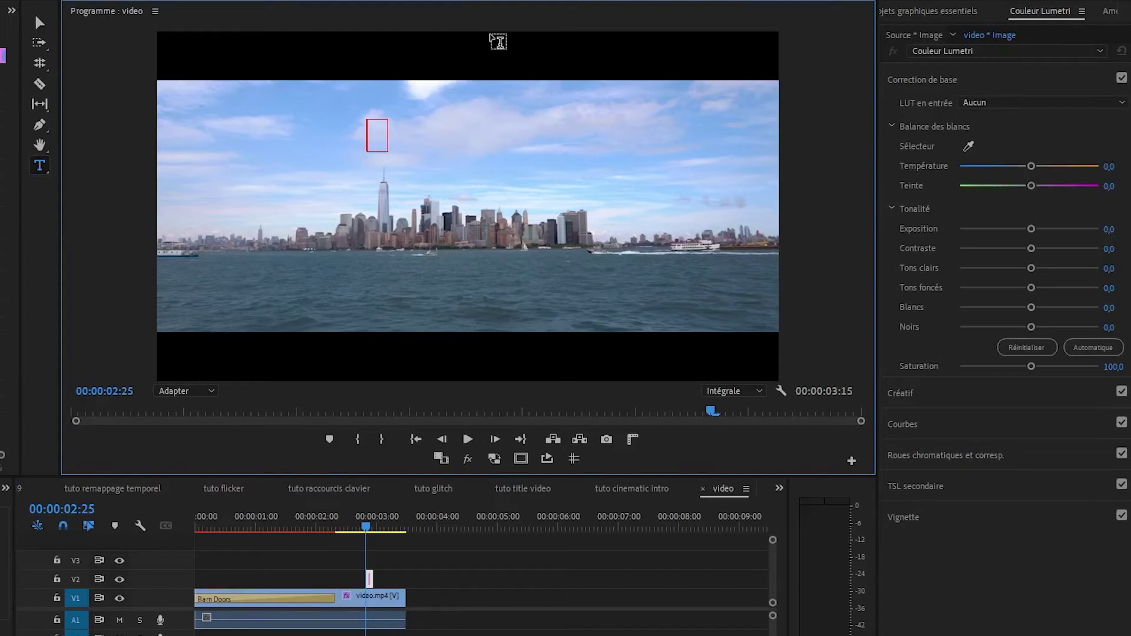
type("N E")
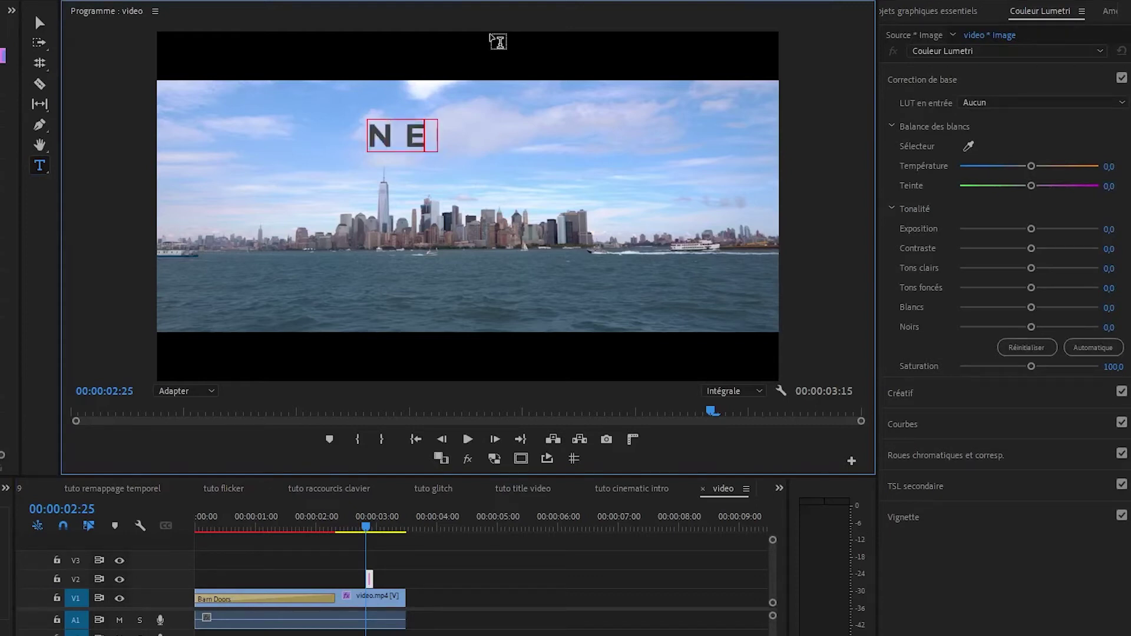
type("W YORK CITY")
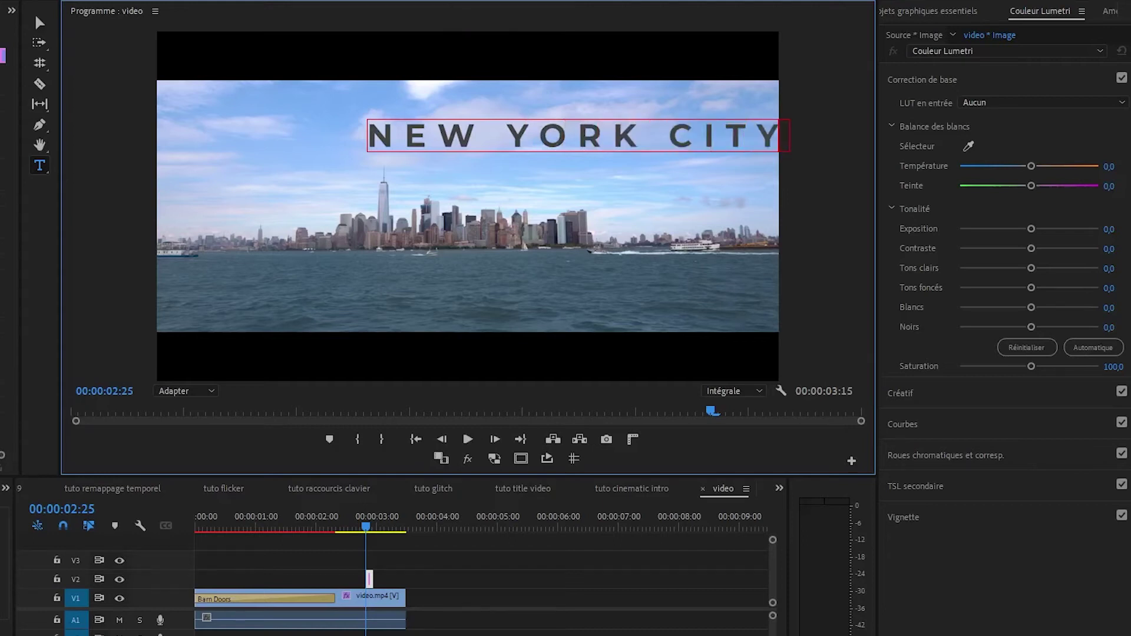
left_click(945, 16)
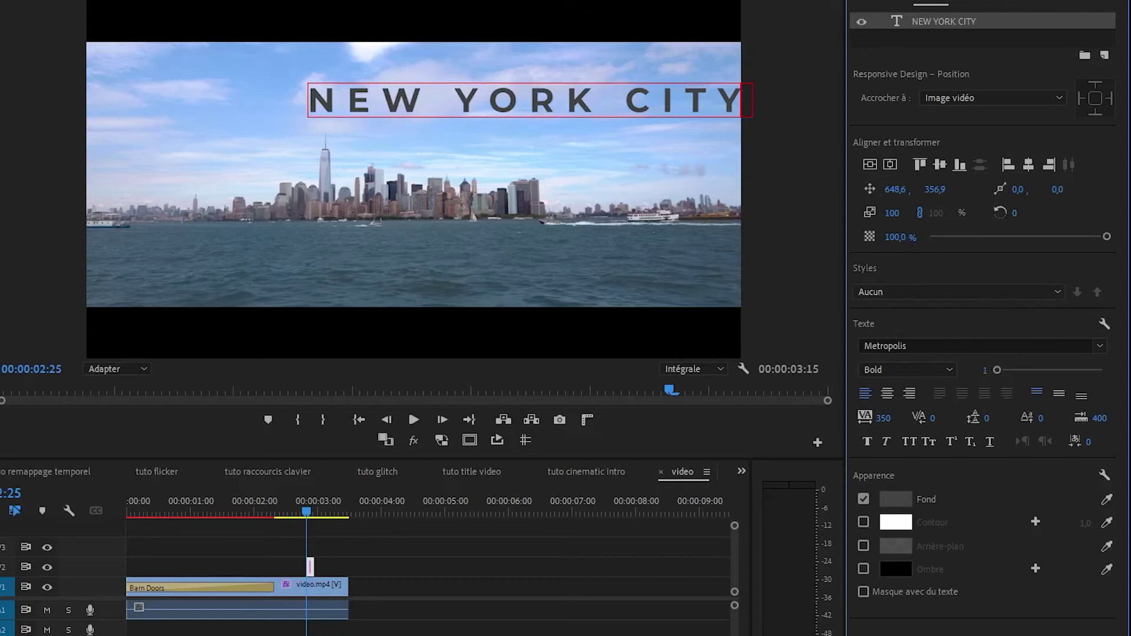
Undo the enlarged title and its box, then retype NEW YORK CITY in a fresh text box.
left_click_drag(984, 370, 1024, 370)
key("ctrl+z")
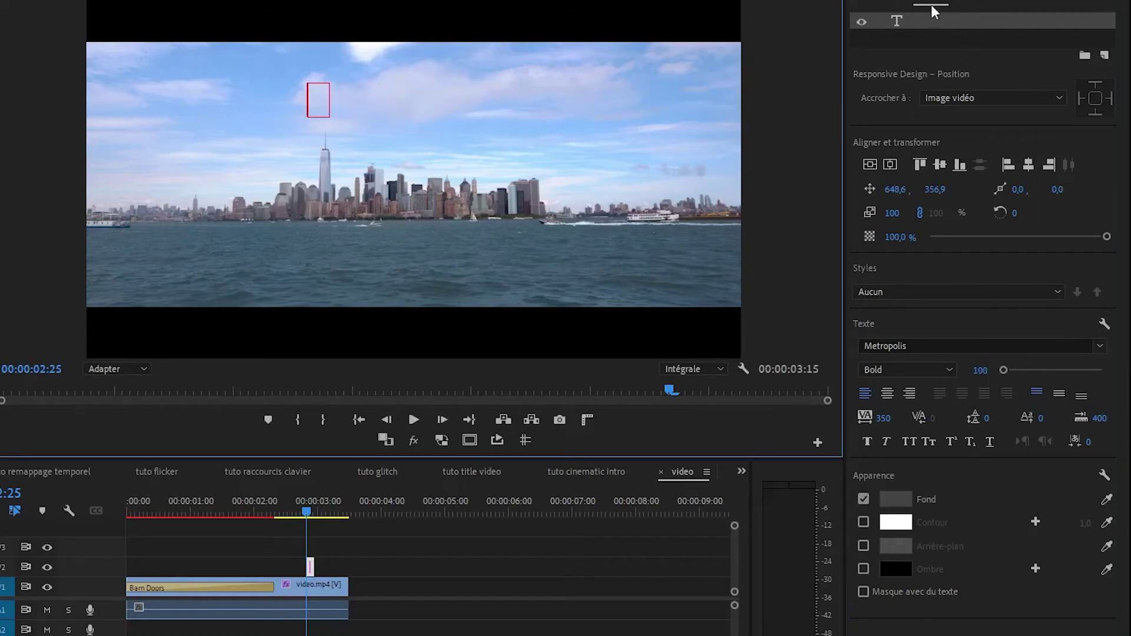
key("ctrl+z")
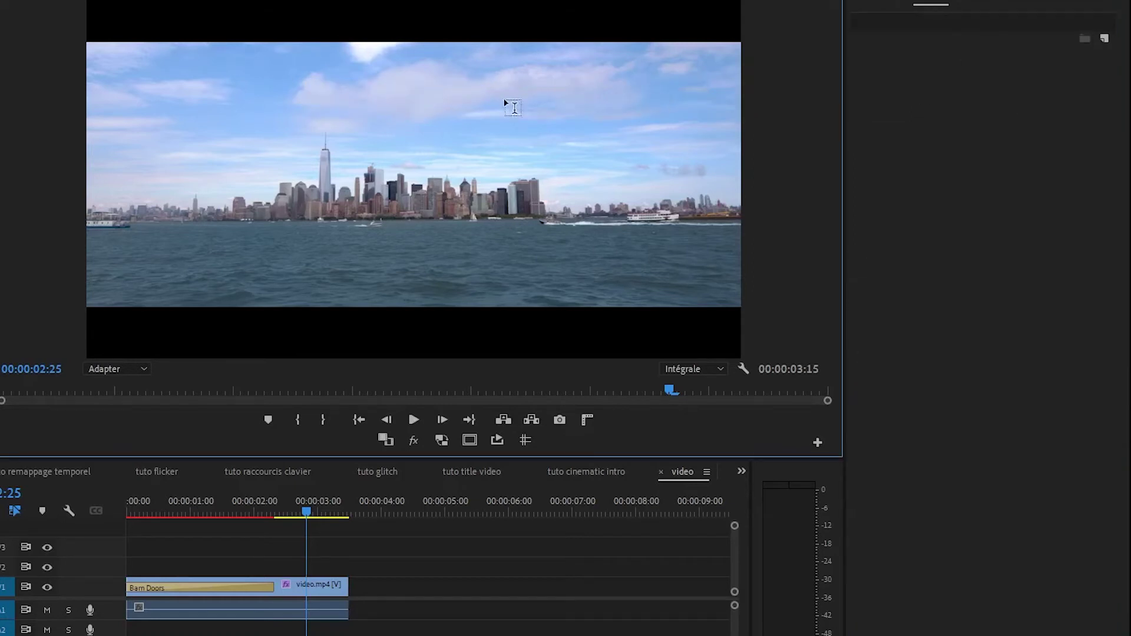
left_click(417, 94)
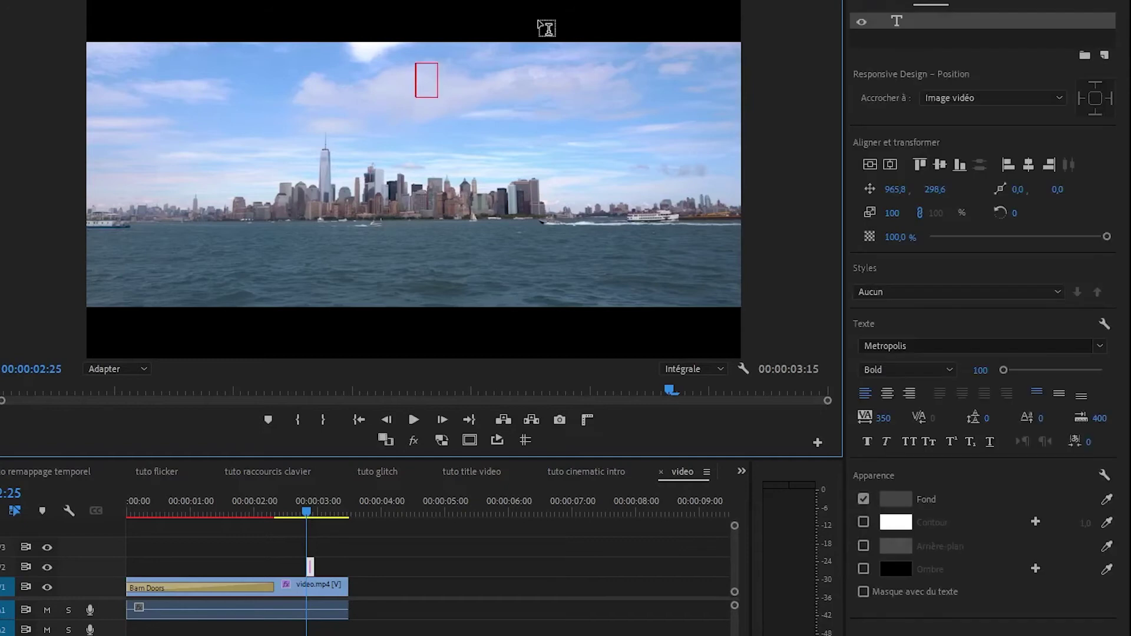
type("NE")
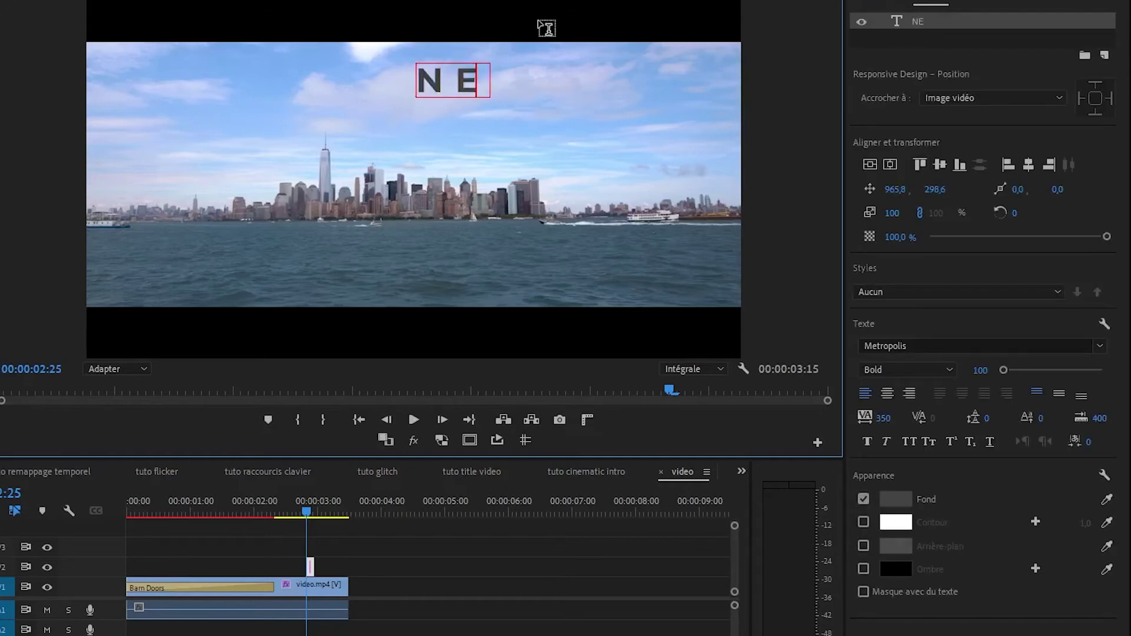
type("W YORK CITY")
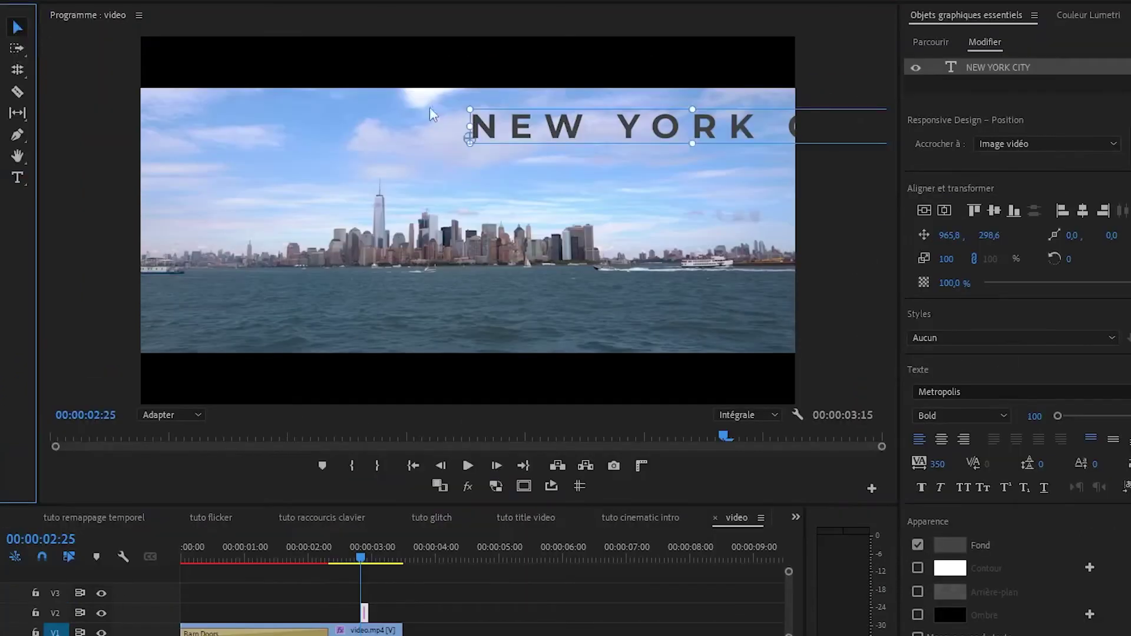
Shrink the title to size 50 and place it in the sky right of the tallest tower.
left_click(594, 142)
left_click_drag(594, 142, 574, 141)
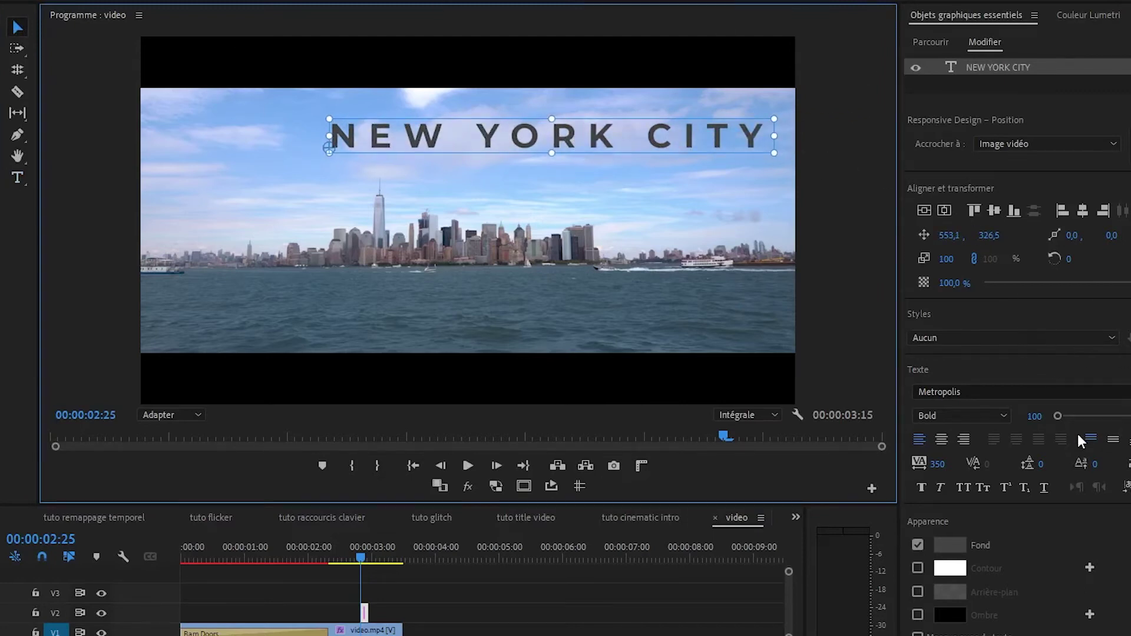
left_click_drag(1025, 420, 995, 419)
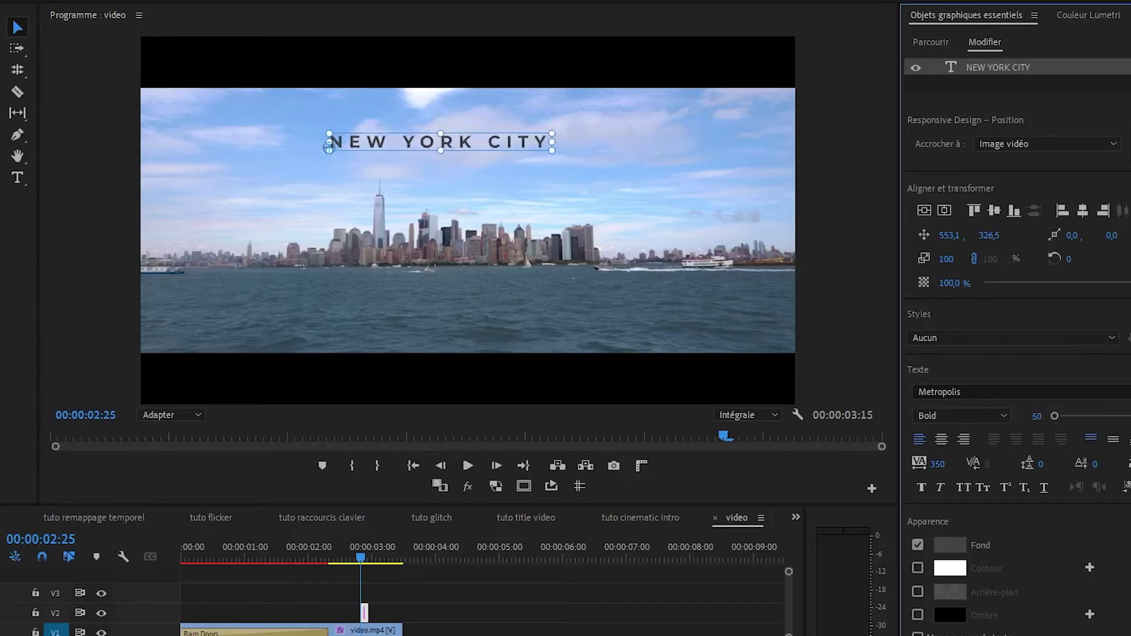
left_click_drag(462, 151, 677, 169)
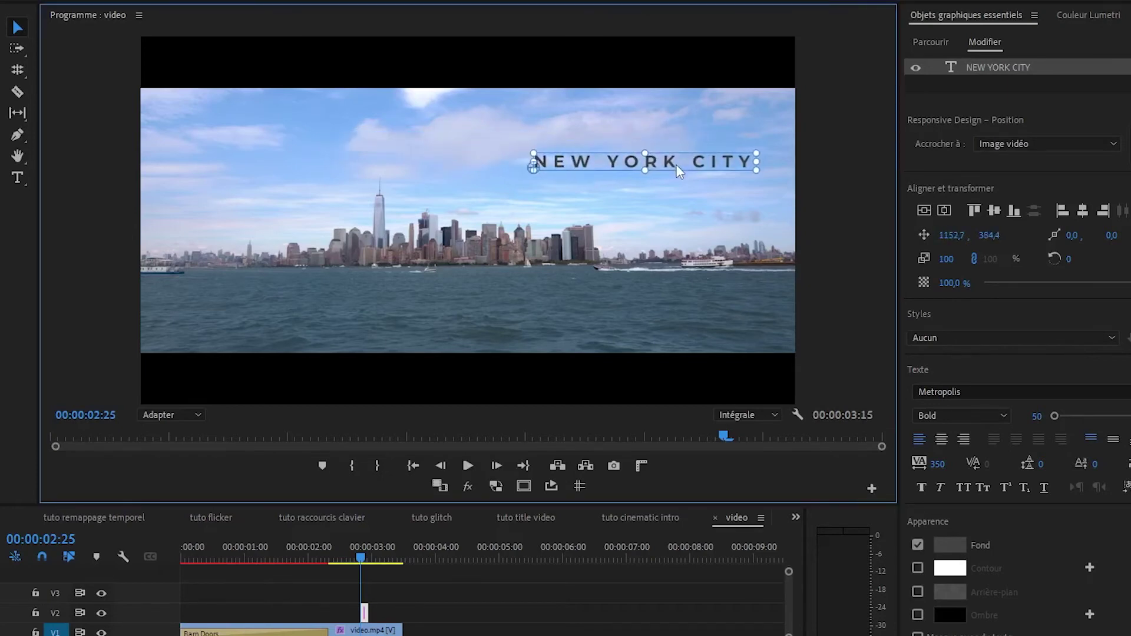
left_click_drag(677, 165, 648, 165)
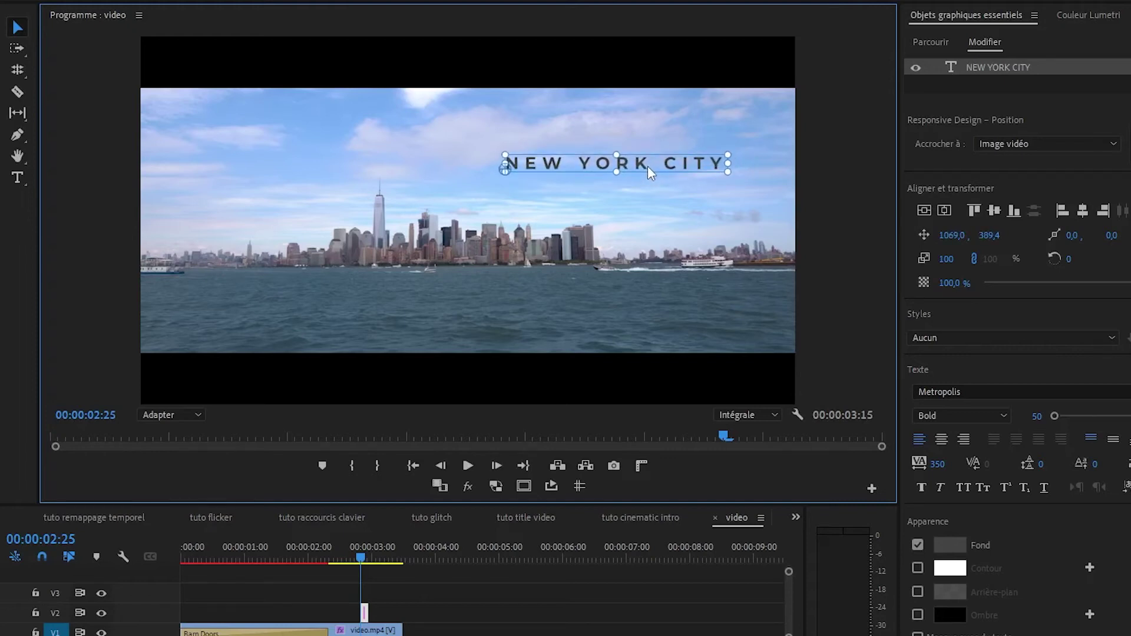
left_click(656, 216)
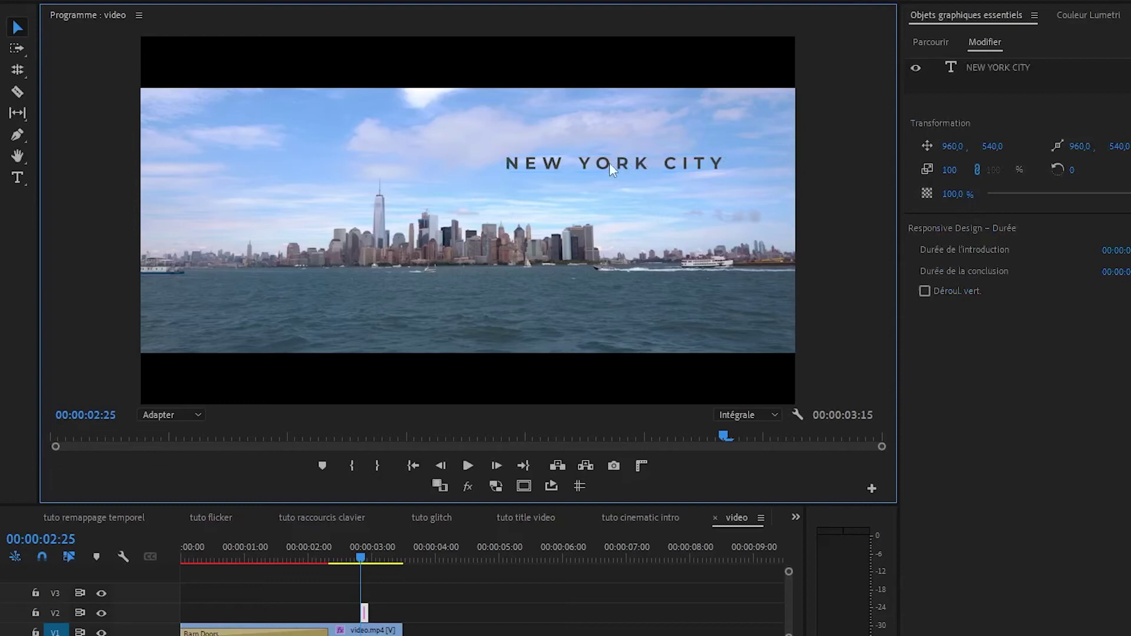
left_click(977, 68)
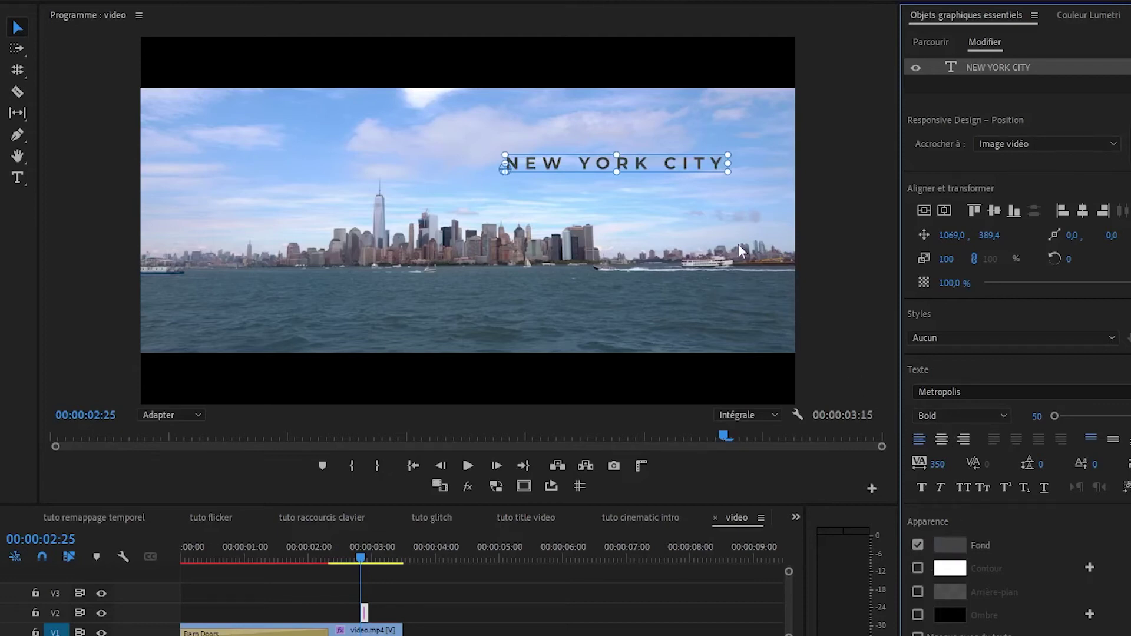
Change the title's fill colour from dark grey to white (FFFFFF).
left_click(941, 548)
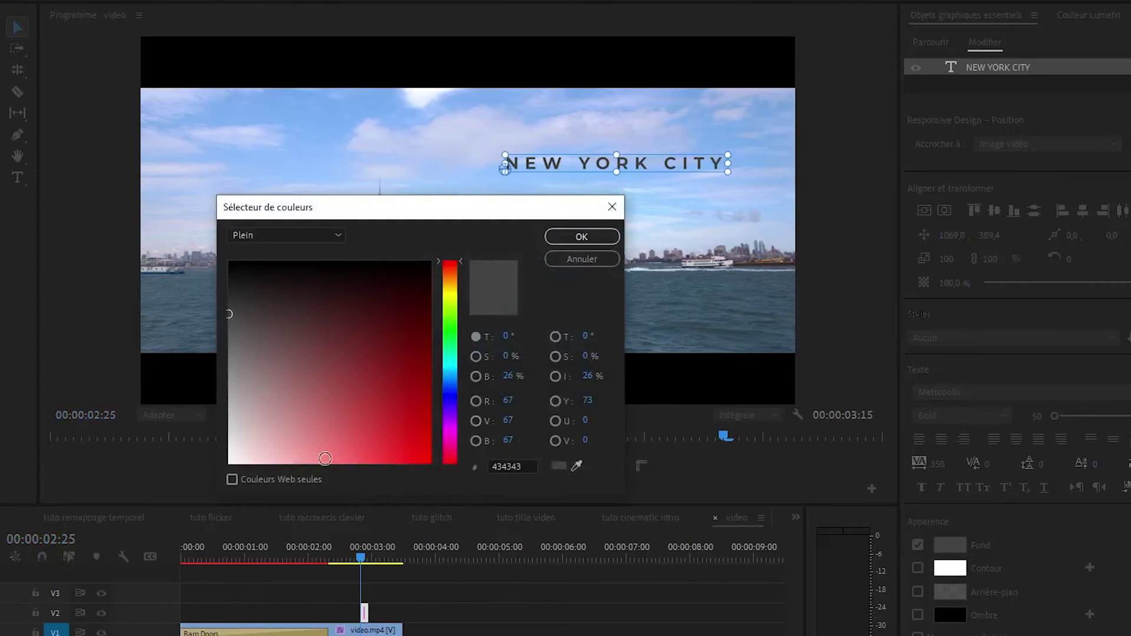
left_click(230, 463)
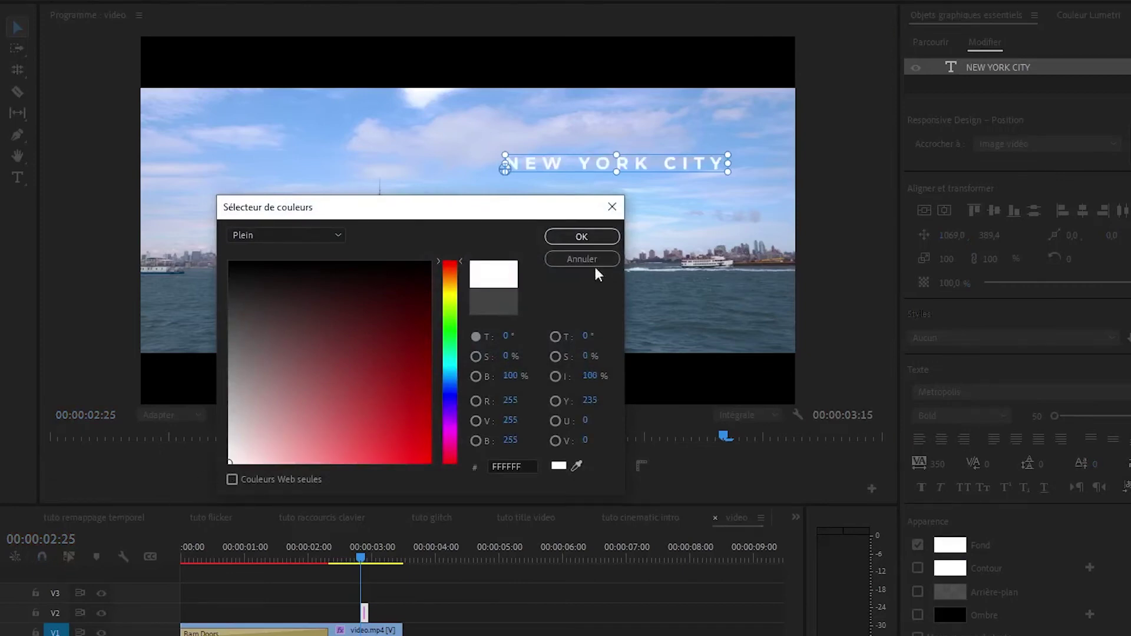
left_click(592, 236)
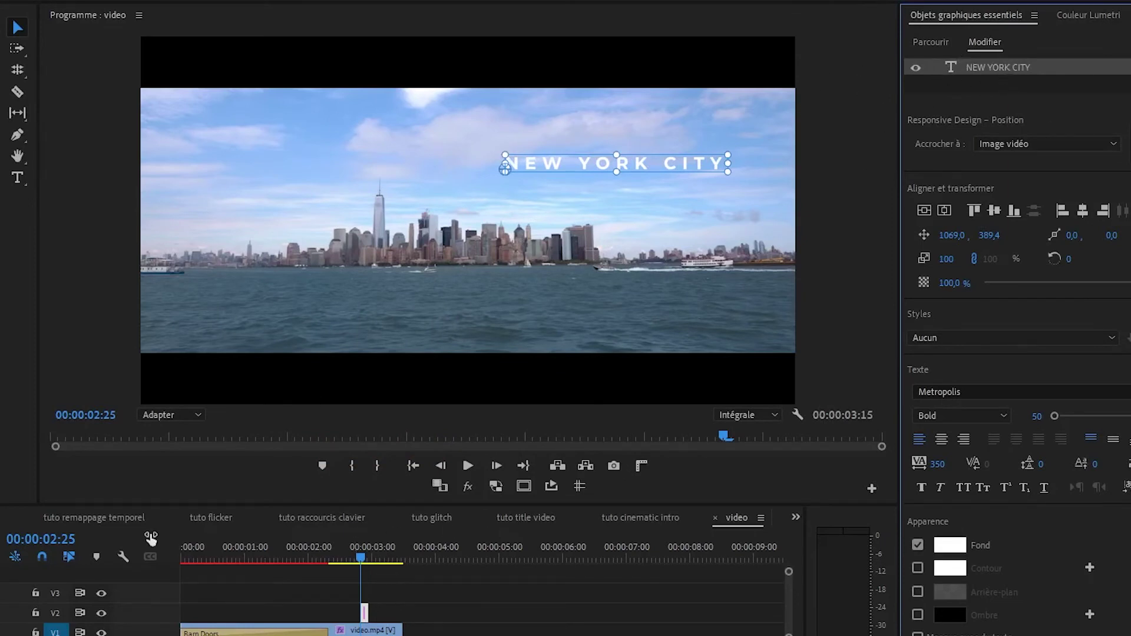
Zoom into the timeline and extend the title clip's start earlier, shifting it left.
key("equal")
key("equal")
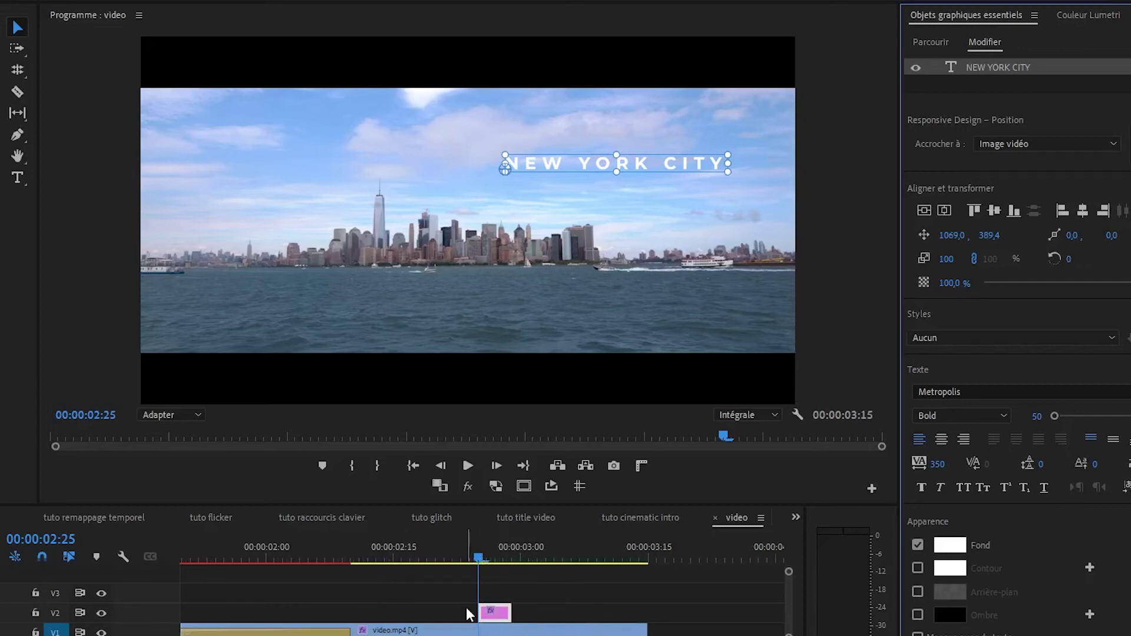
left_click_drag(480, 612, 352, 611)
mouse_move(326, 548)
left_mouse_down()
mouse_move(357, 543)
mouse_move(295, 547)
left_mouse_up()
key("space")
Preview the letterbox opening around the title's new start several times.
key("space")
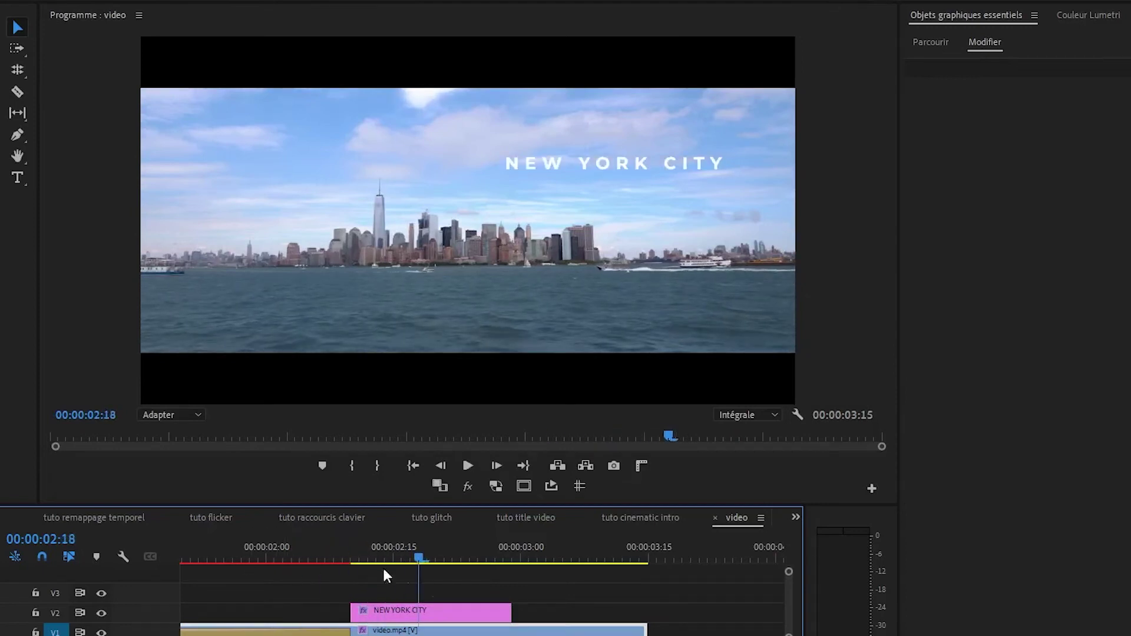
left_click_drag(389, 613, 295, 612)
left_click(241, 558)
key("minus")
left_click(272, 553)
key("space")
key("space")
left_click(246, 560)
key("space")
key("space")
left_click(257, 558)
key("space")
left_click(247, 560)
key("space")
key("space")
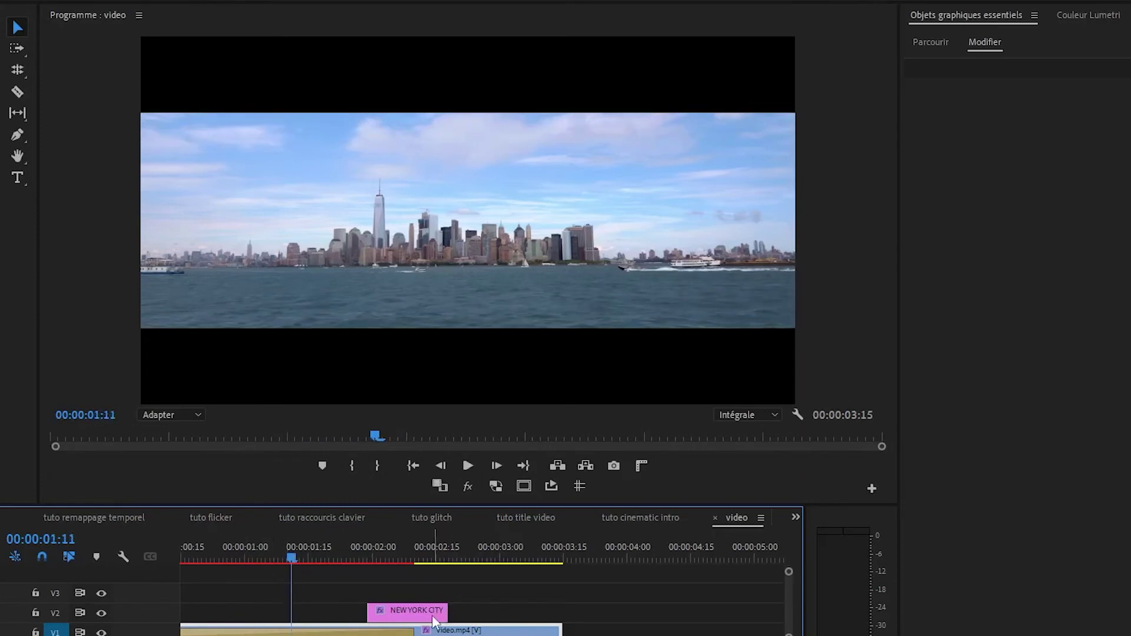
Move the title clip to start at 00:00:01:11 and select it.
left_click_drag(433, 616, 358, 614)
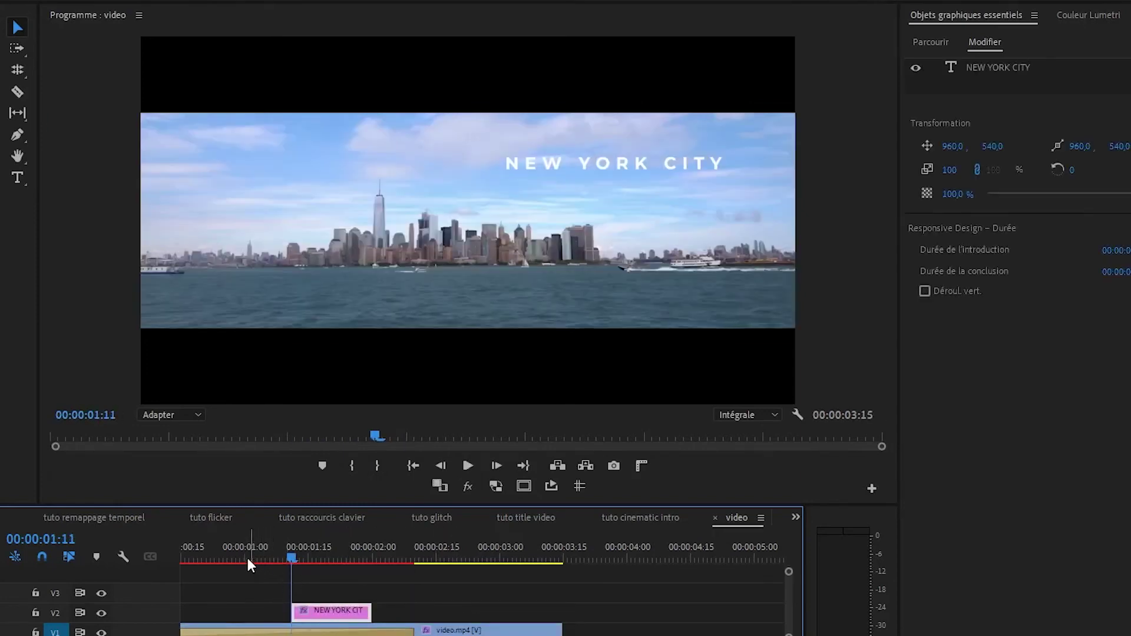
left_click(223, 556)
key("space")
left_click(228, 557)
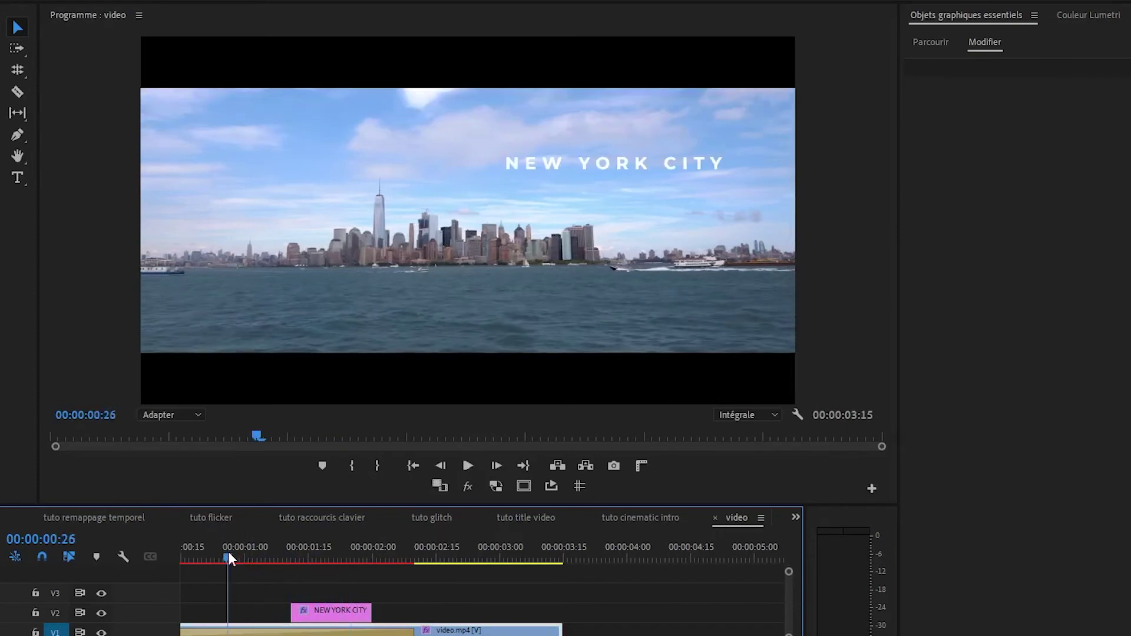
left_click(293, 556)
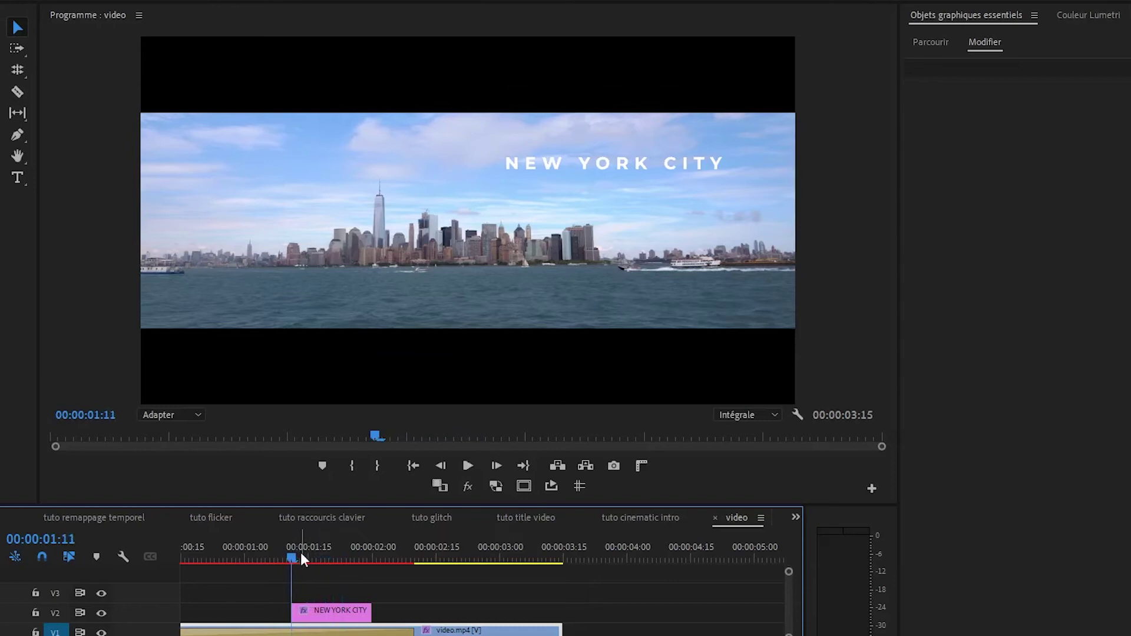
left_click(331, 613)
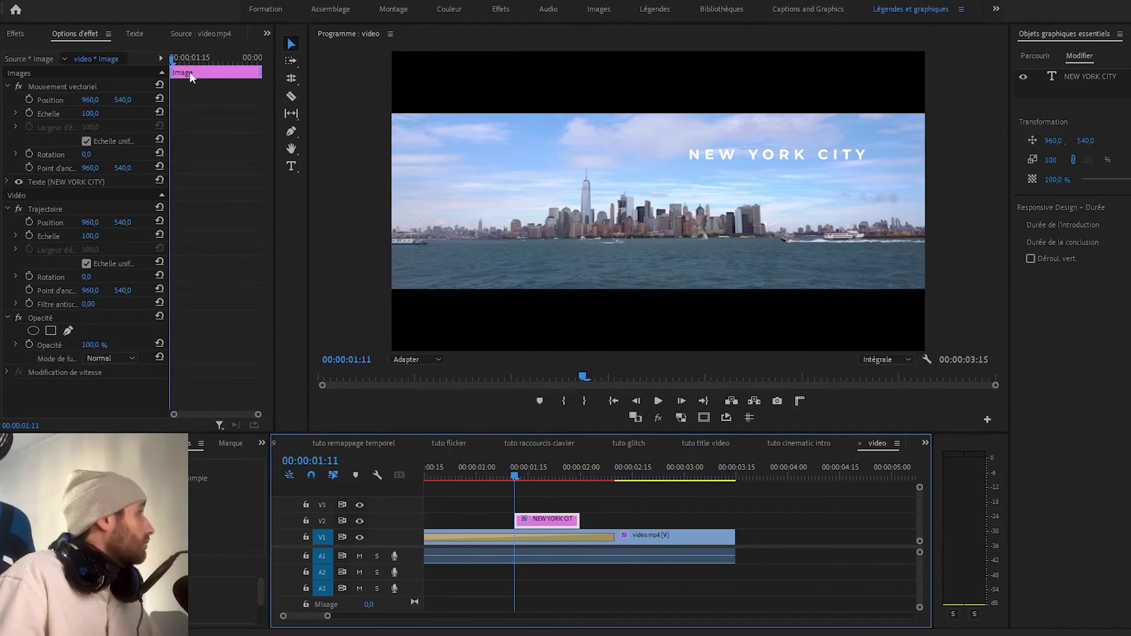
Keyframe the title's opacity at 0% at 00:00:01:11, rising to full by 00:00:01:14.
left_click(176, 59)
left_click_drag(177, 60, 185, 58)
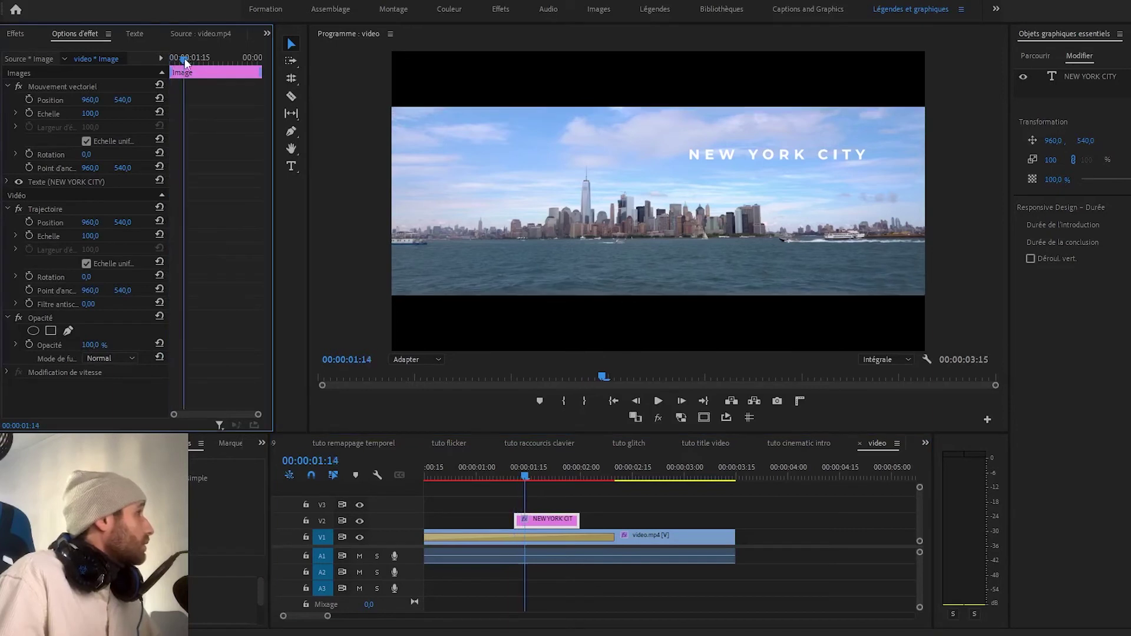
left_click(29, 344)
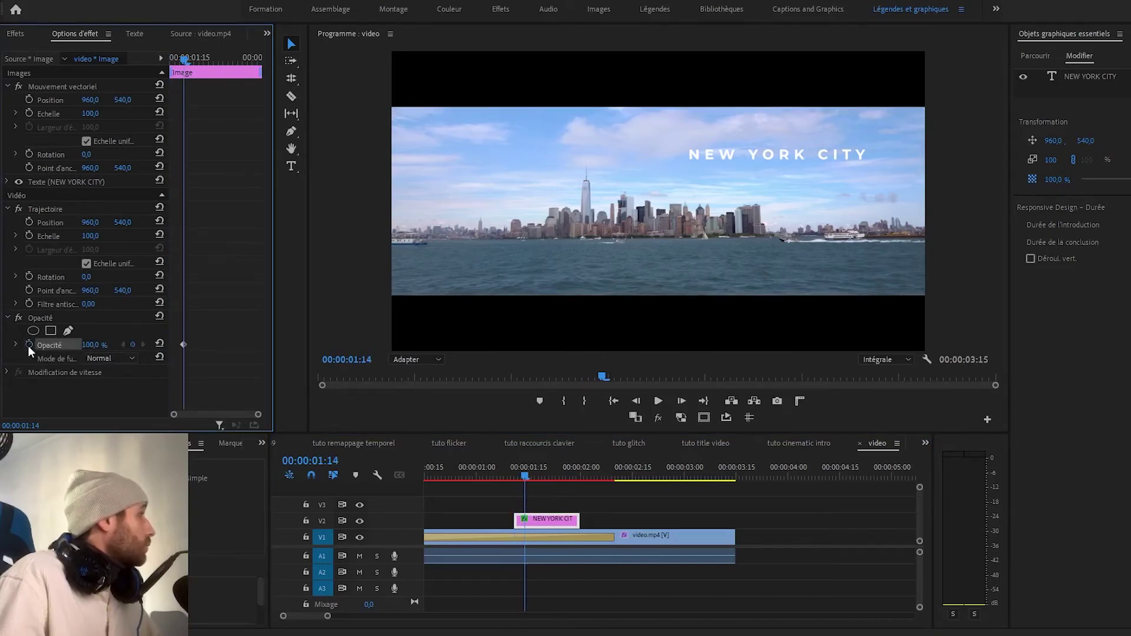
left_click(172, 58)
left_click(99, 344)
type("0")
key("Return")
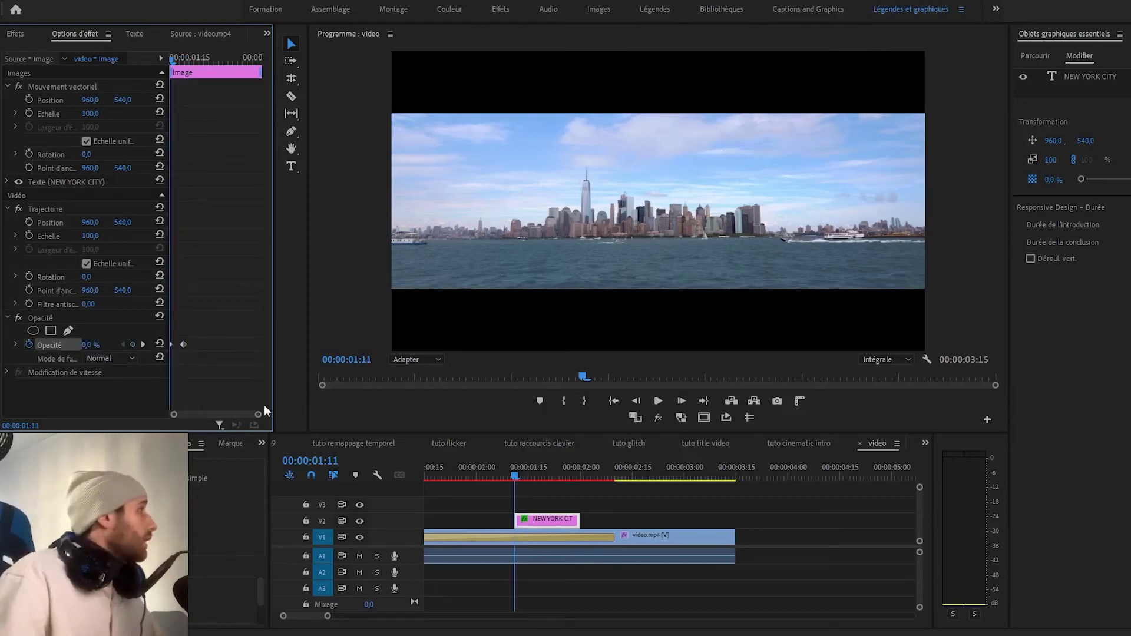
Move the full-opacity keyframe later for a longer fade-in and step through it.
key("space")
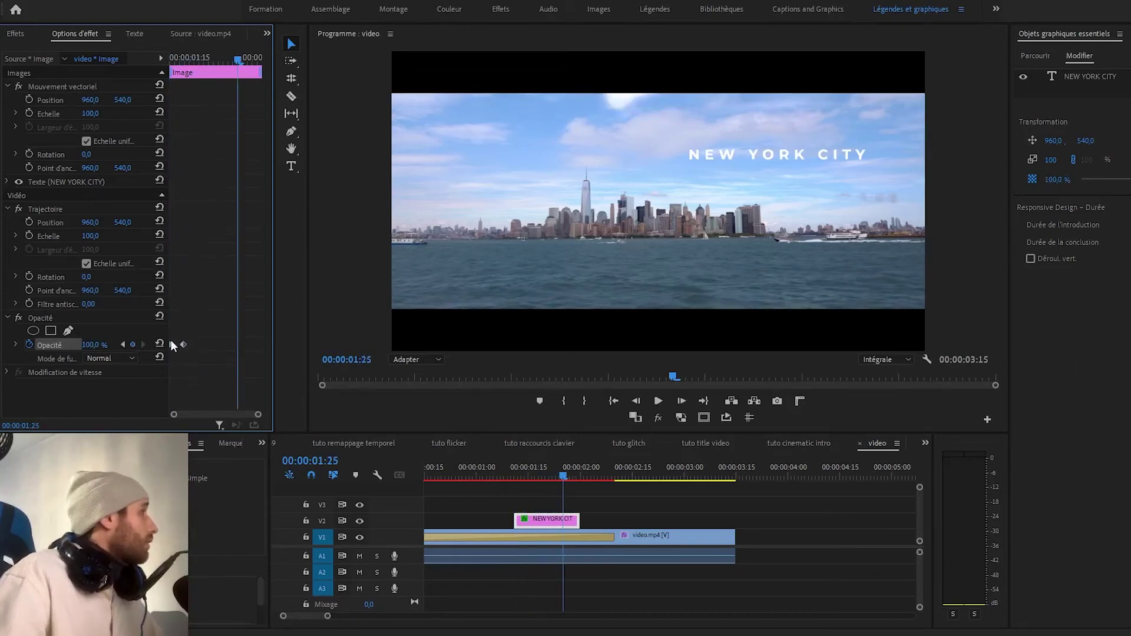
left_click_drag(183, 345, 228, 345)
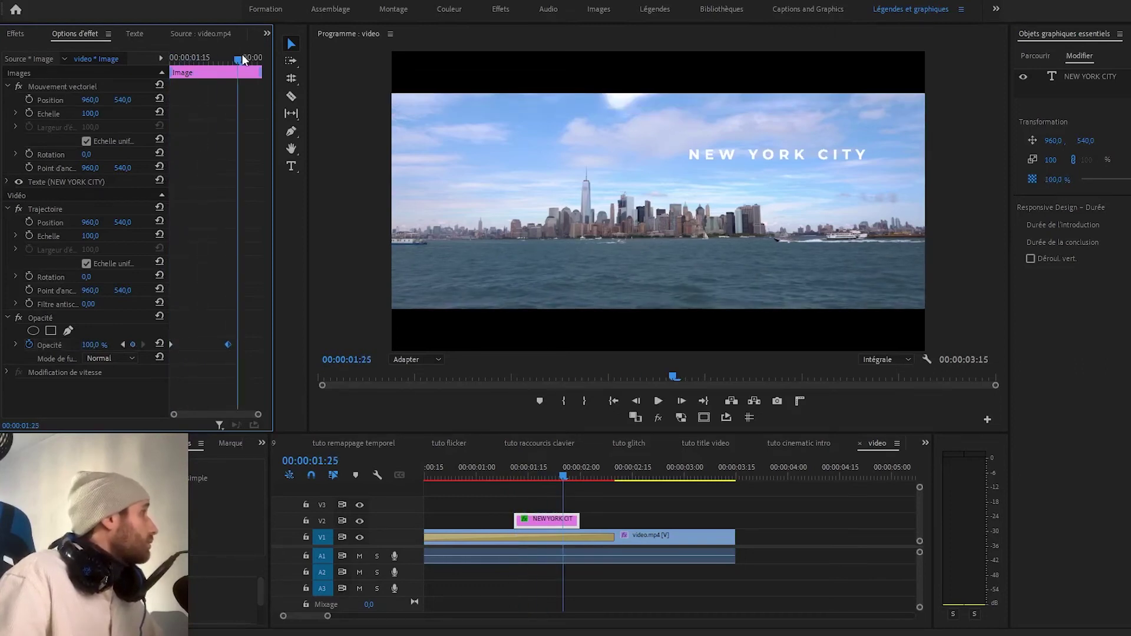
left_click(242, 56)
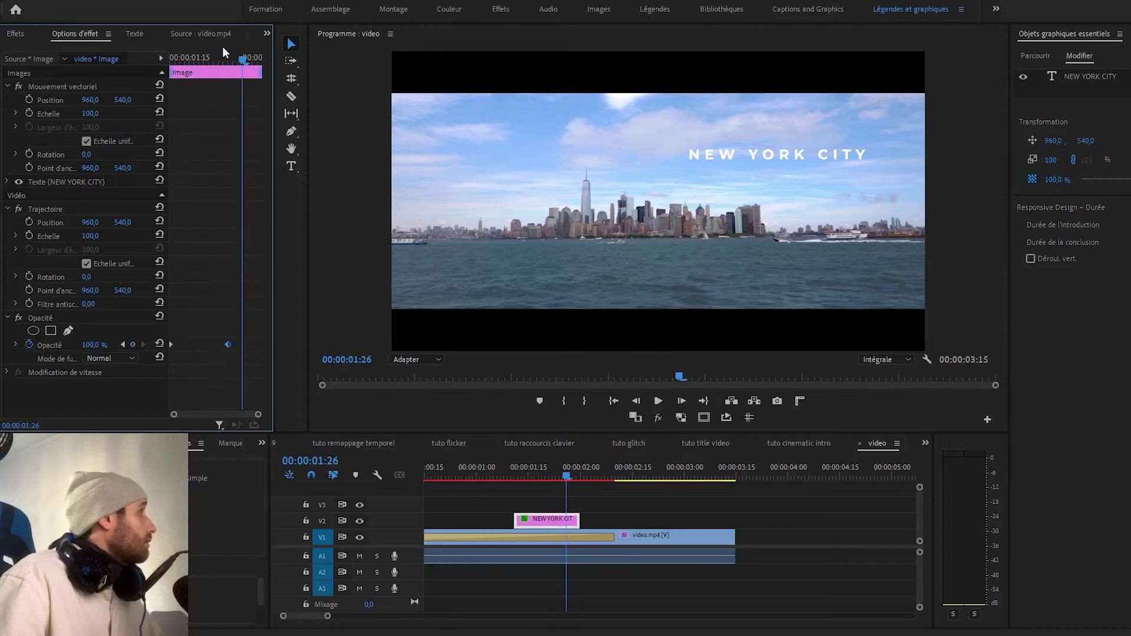
key("Left")
left_click_drag(181, 60, 113, 51)
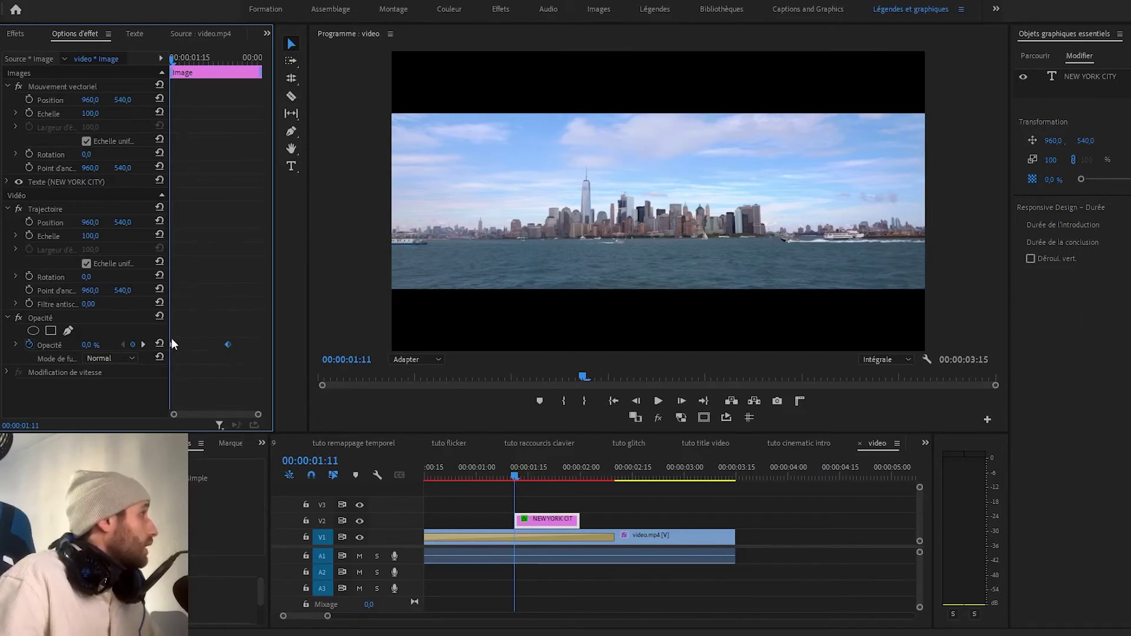
Scrub through the start of the title clip to review the fade-in.
left_click(34, 318)
left_click(543, 514)
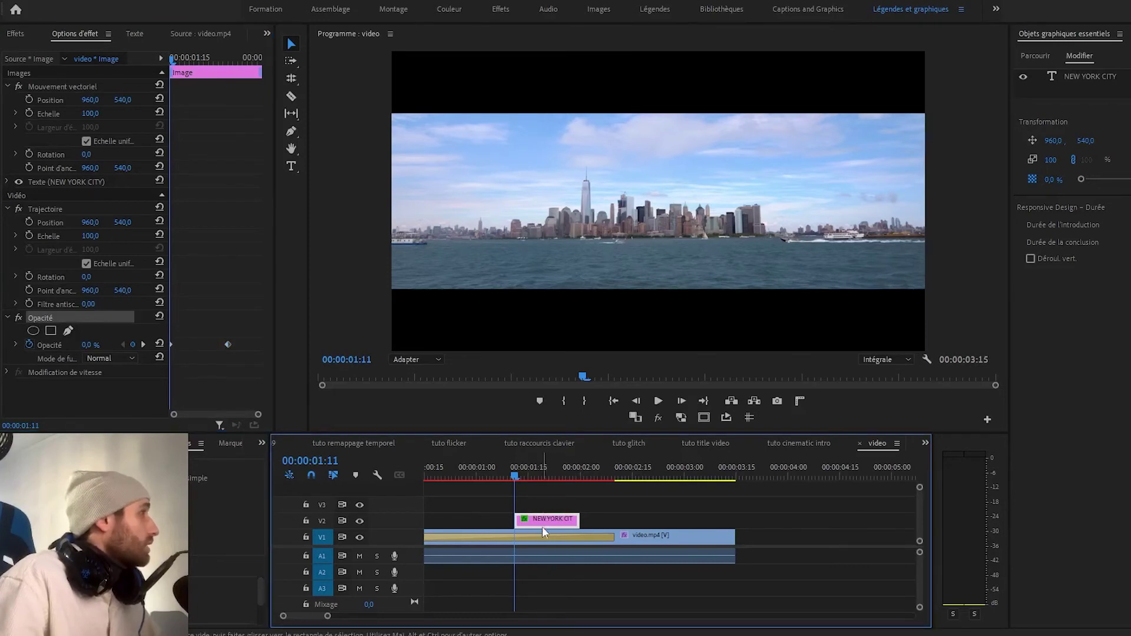
mouse_move(512, 476)
left_mouse_down()
mouse_move(505, 490)
mouse_move(513, 480)
left_mouse_up()
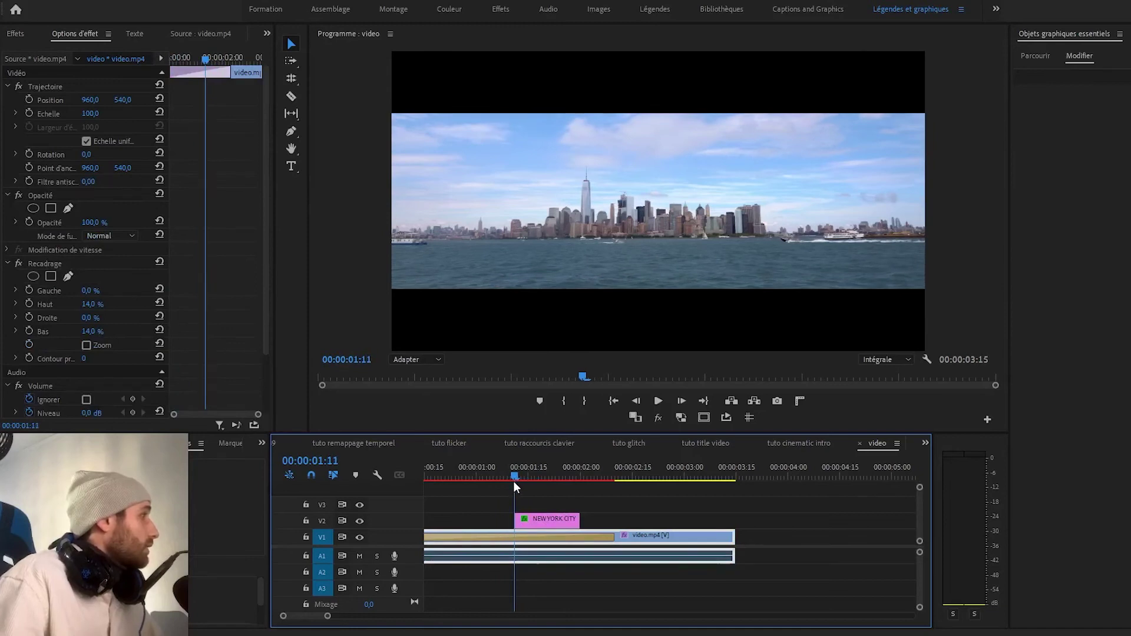
left_click(528, 523)
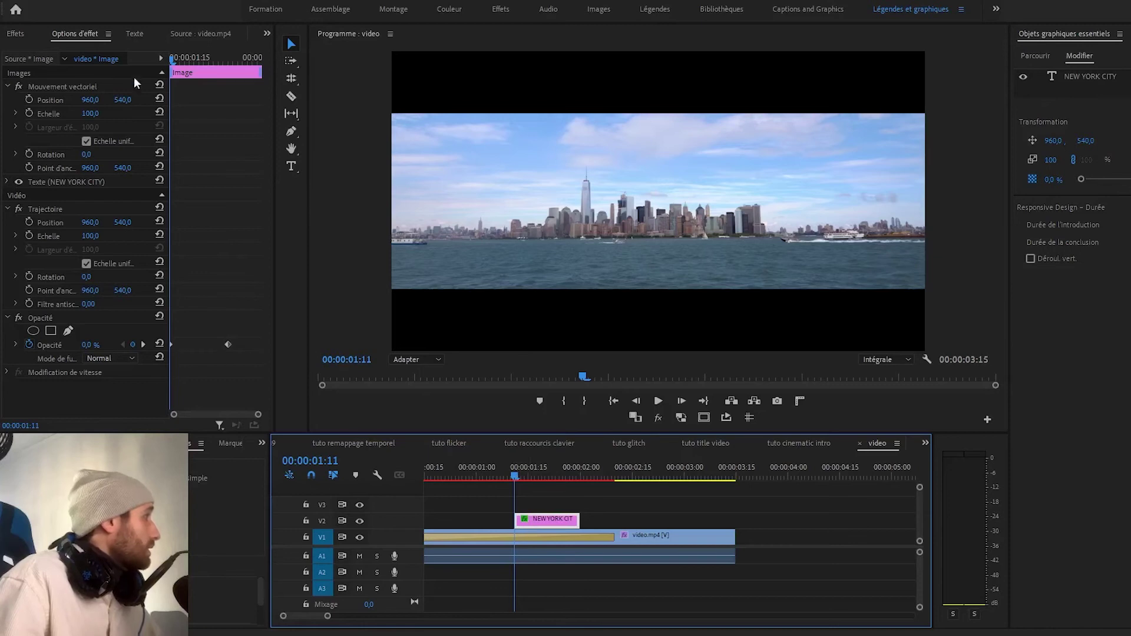
left_click_drag(176, 57, 228, 70)
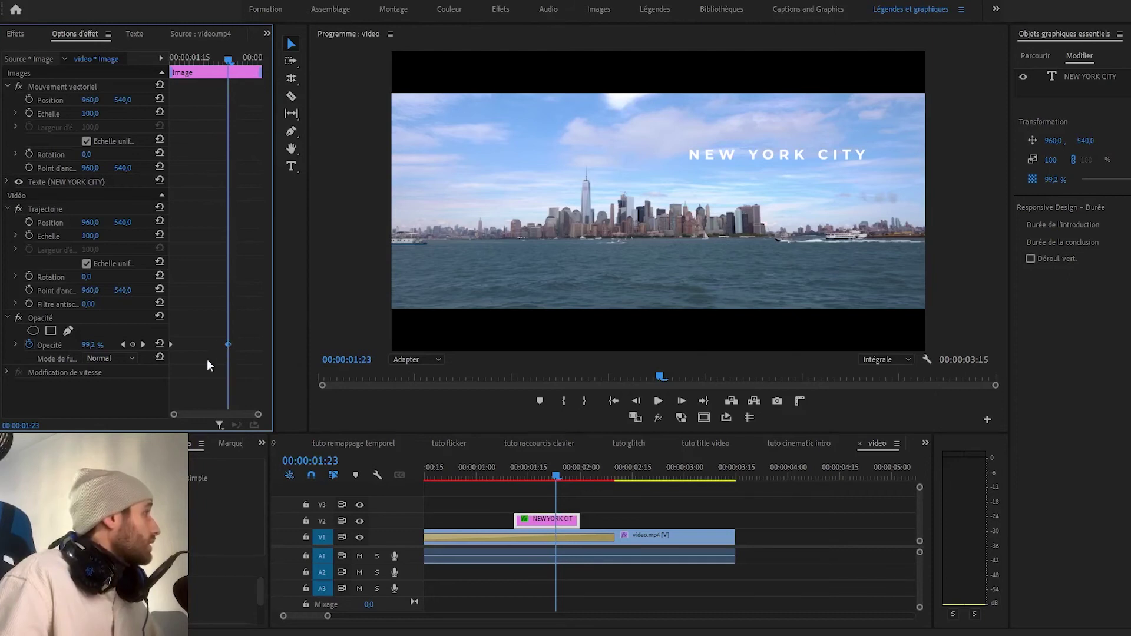
Set the full-opacity keyframe to Progressif (Ease In) and preview the fade.
right_click(229, 345)
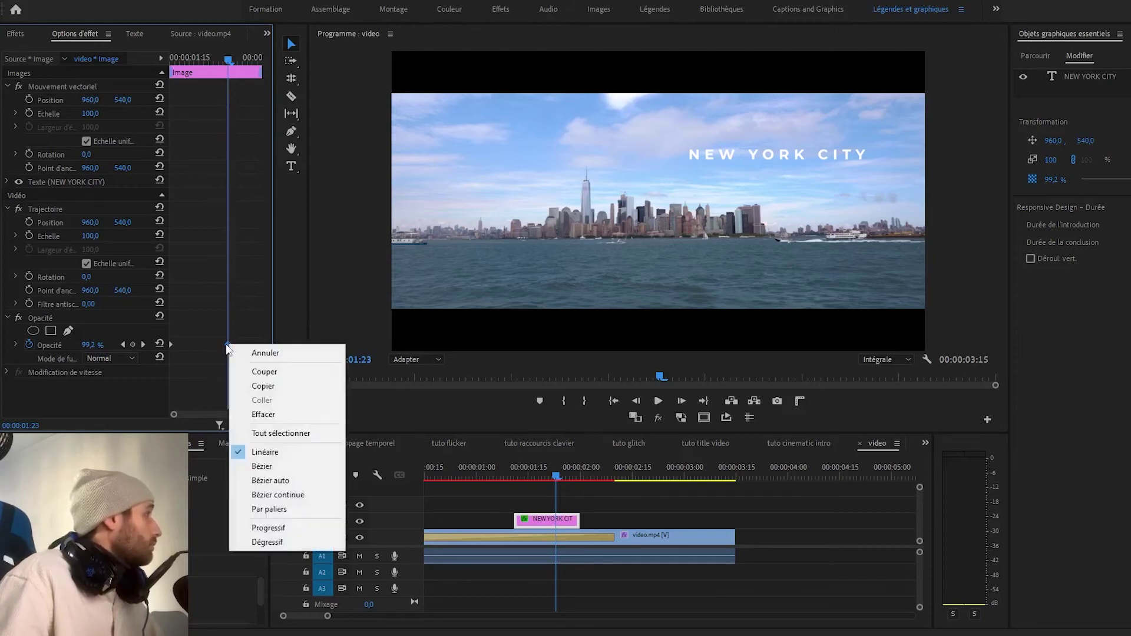
left_click(298, 530)
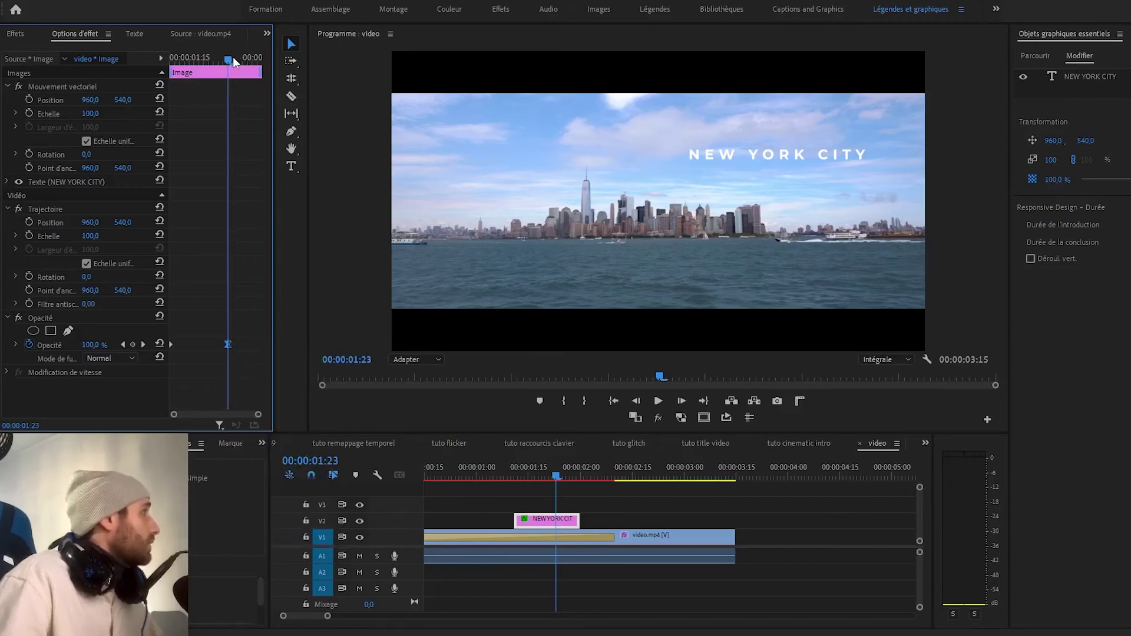
left_click_drag(232, 57, 146, 63)
key("space")
key("space")
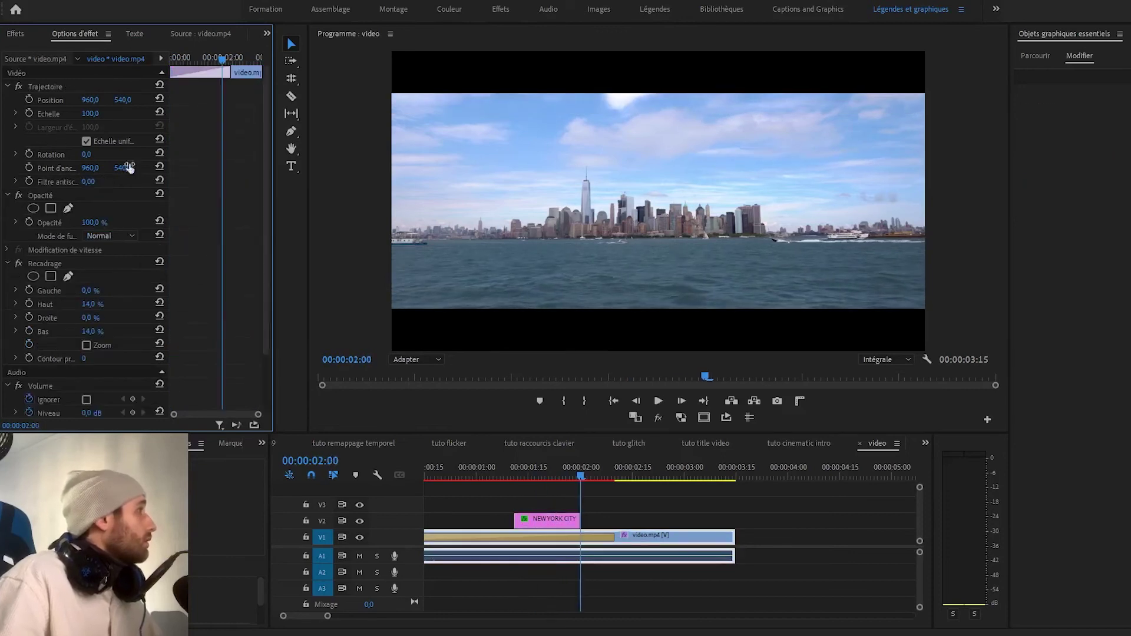
Drag the full-opacity keyframe later so the fade-in lasts longer.
left_click(545, 471)
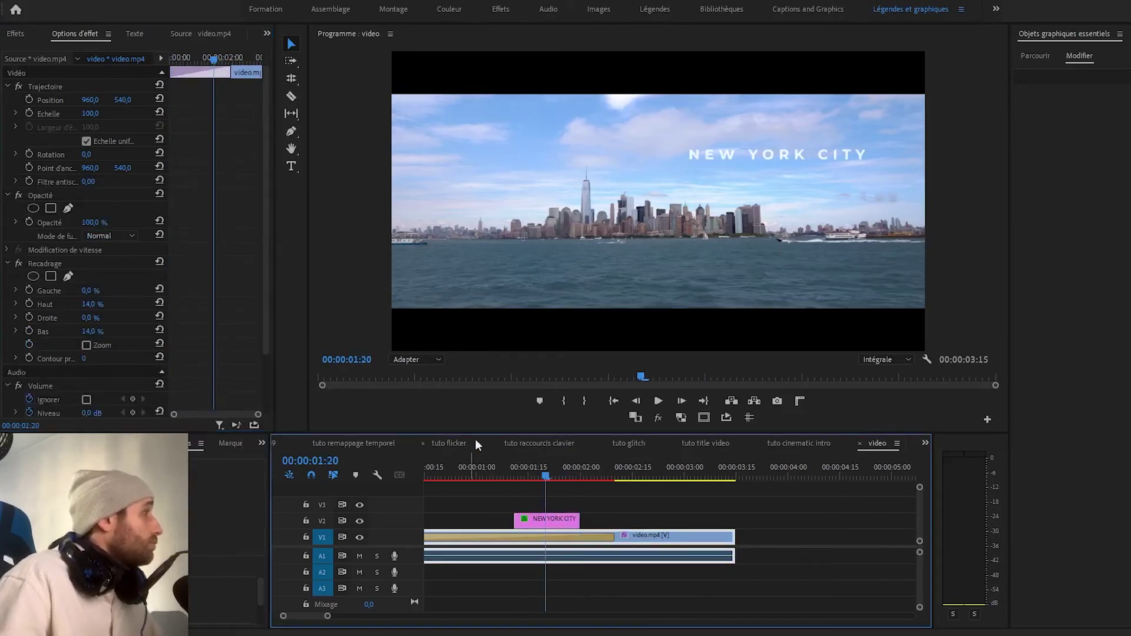
left_click(560, 523)
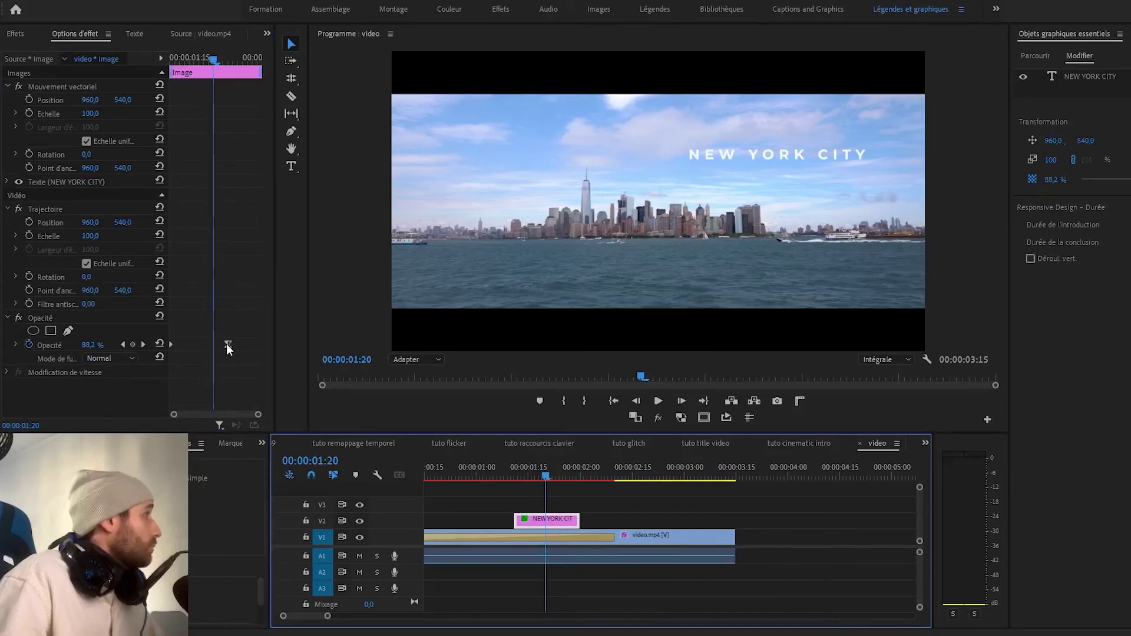
left_click_drag(227, 344, 245, 347)
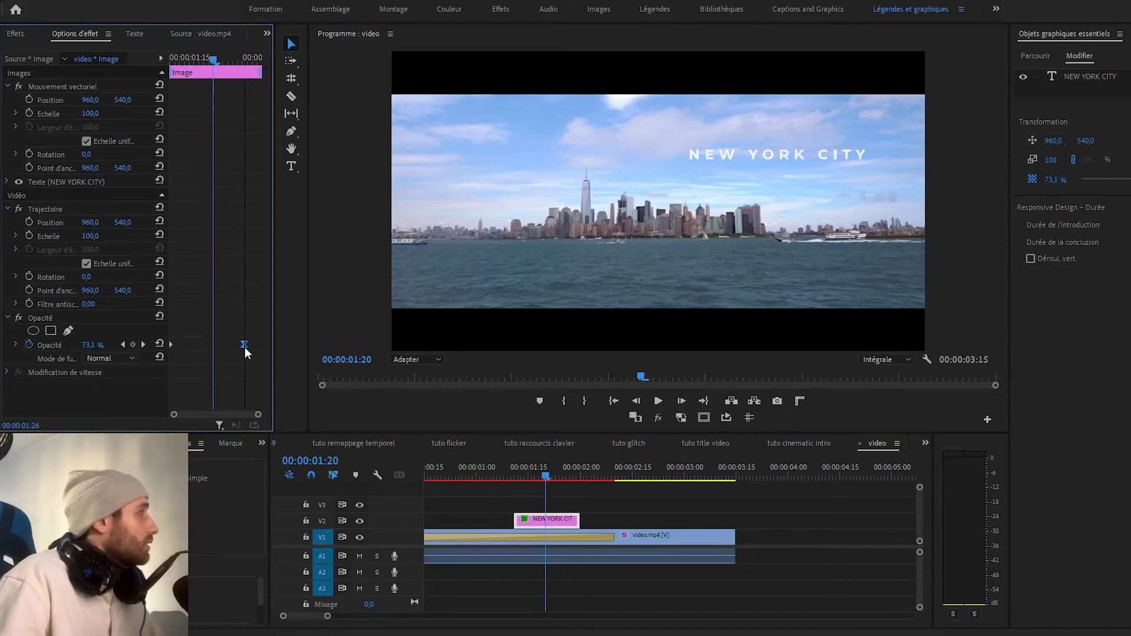
left_click_drag(245, 348, 248, 347)
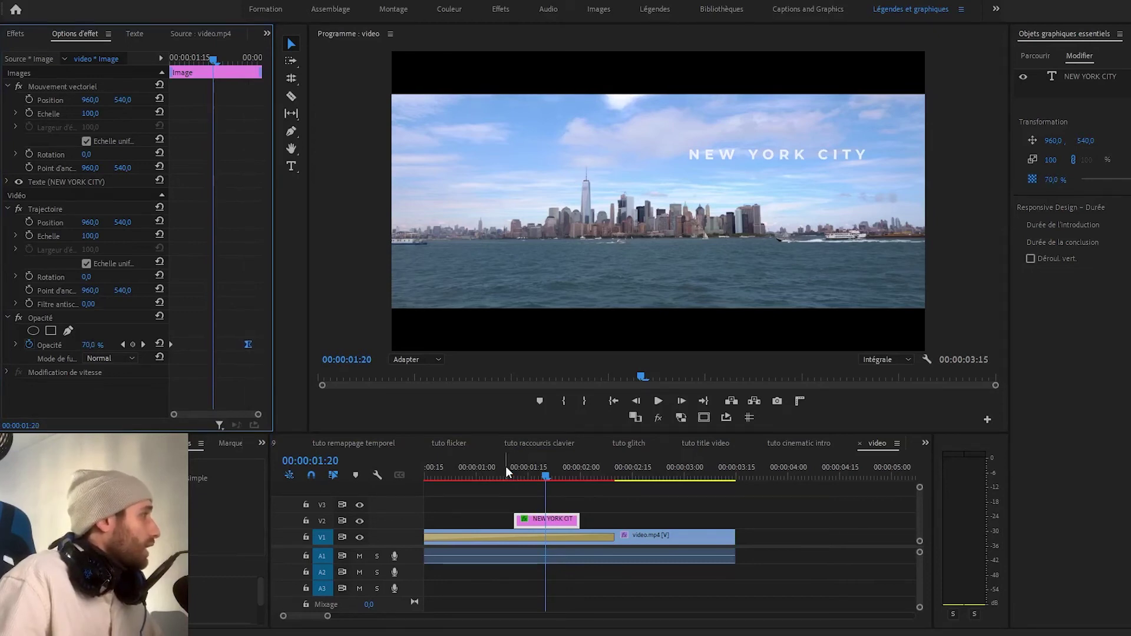
Stretch the title clip's end to 00:00:03:15 to match the skyline clip and review playback.
key("Right")
key("Right")
key("Right")
key("d")
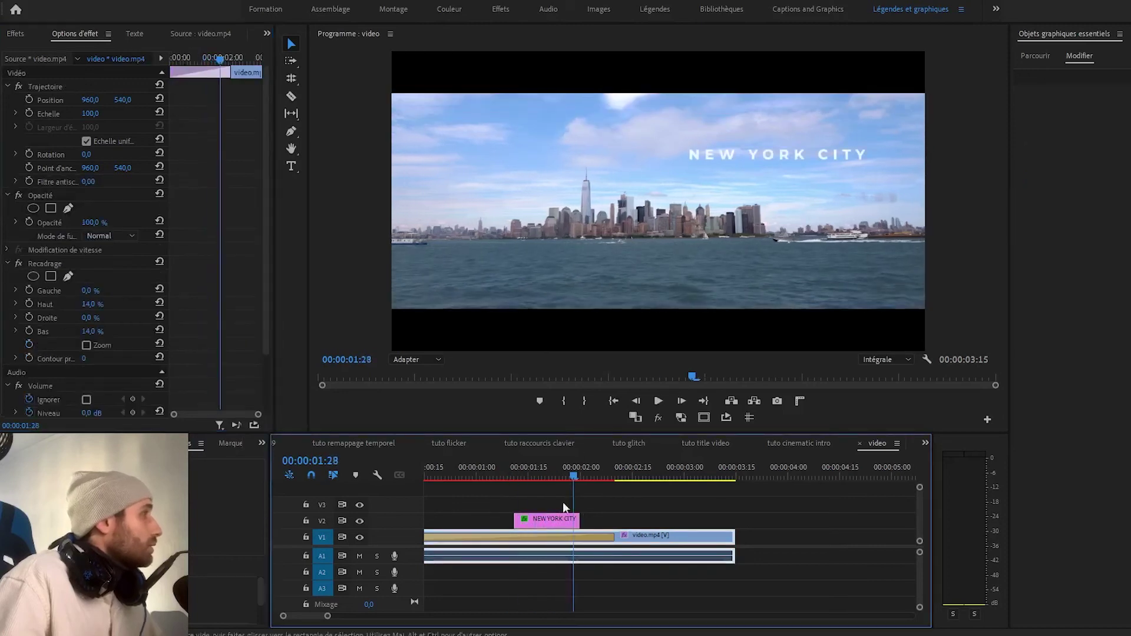
left_click_drag(579, 519, 739, 519)
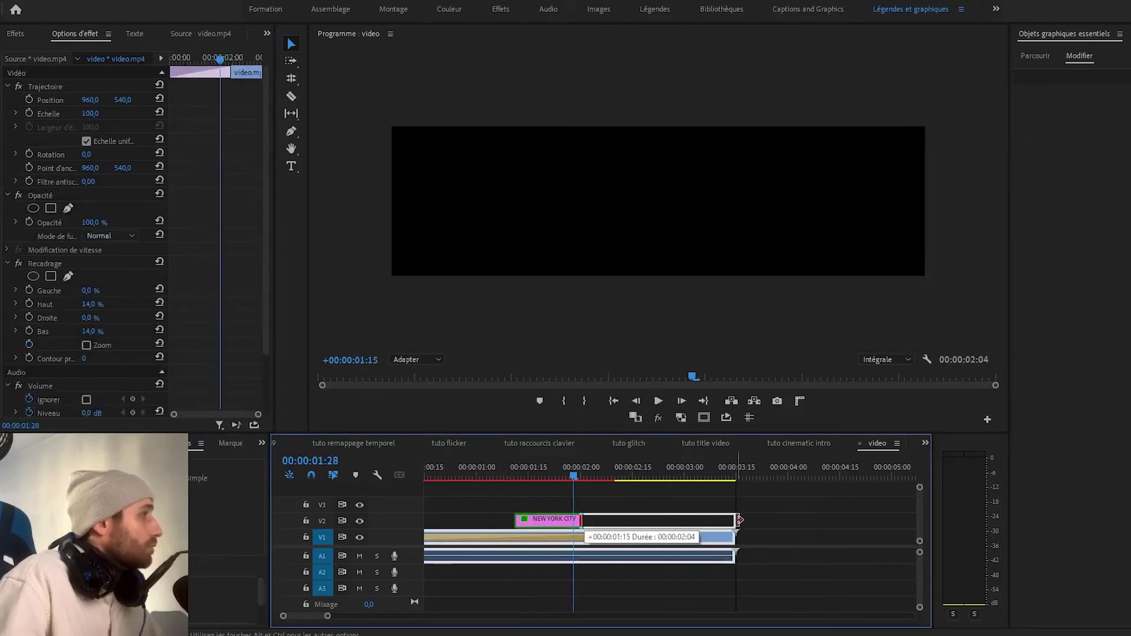
key("space")
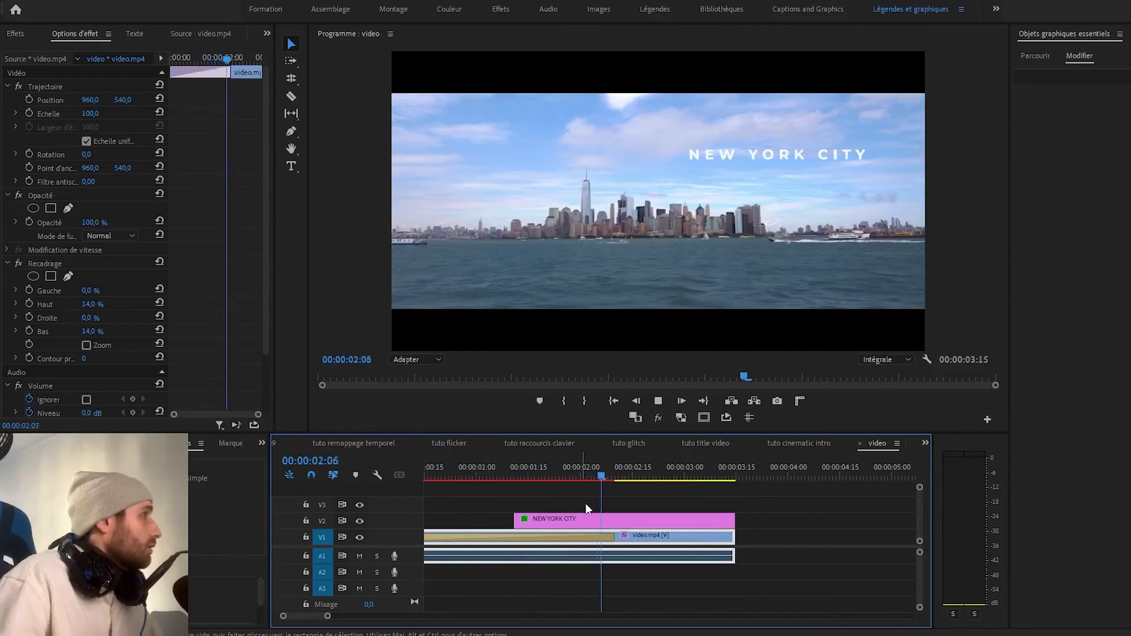
left_click(524, 474)
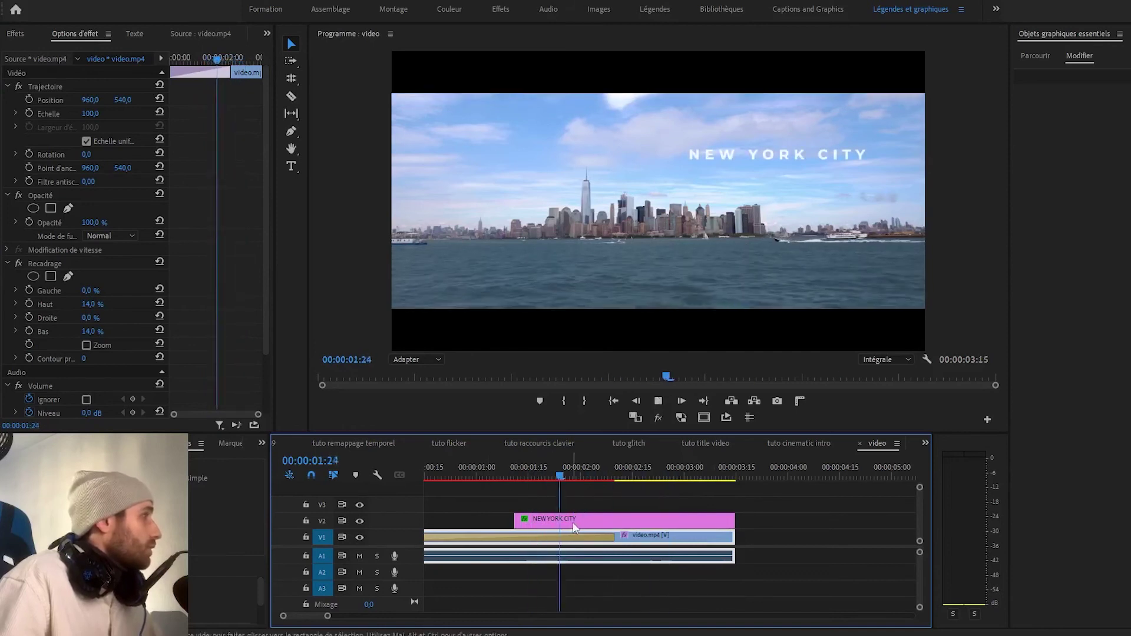
left_click(582, 517)
left_click(503, 468)
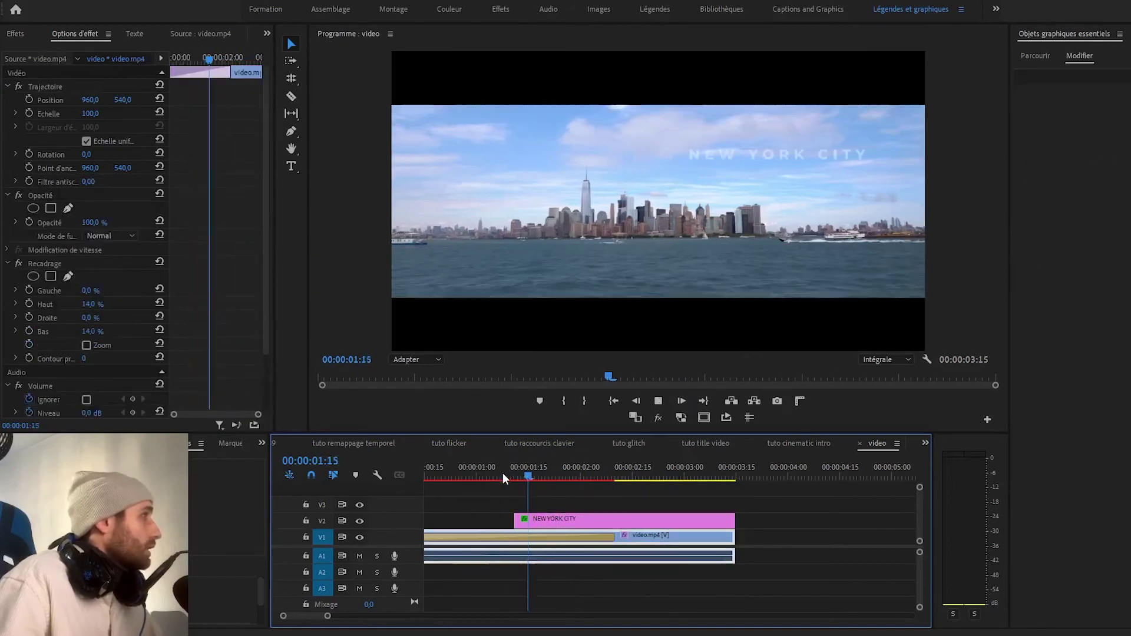
key("space")
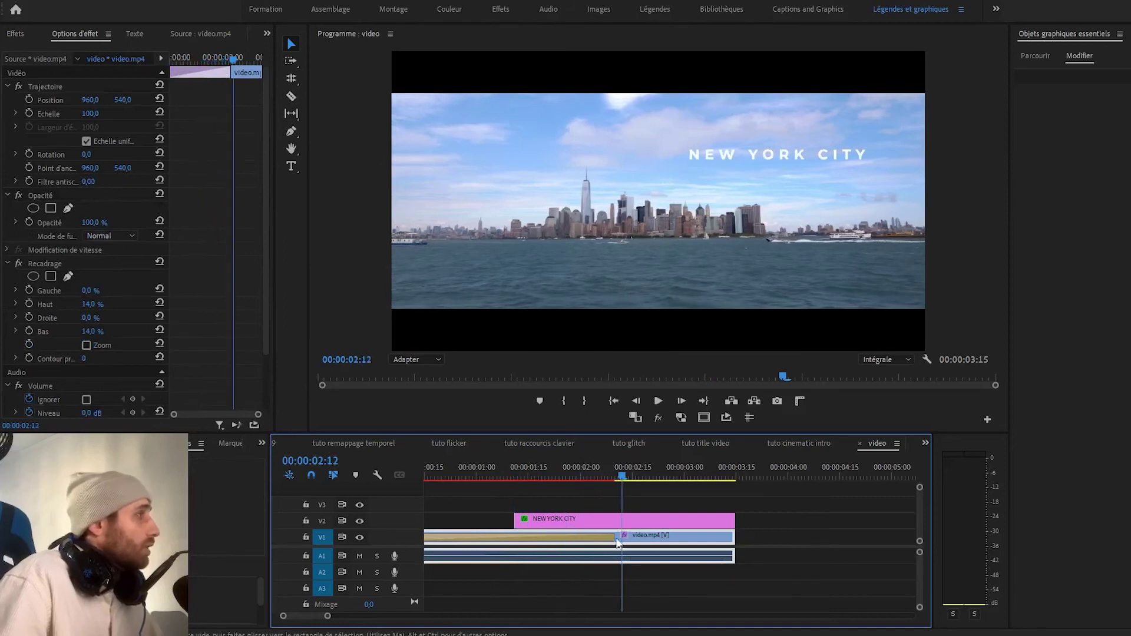
left_click(609, 521)
left_click_drag(531, 471, 291, 489)
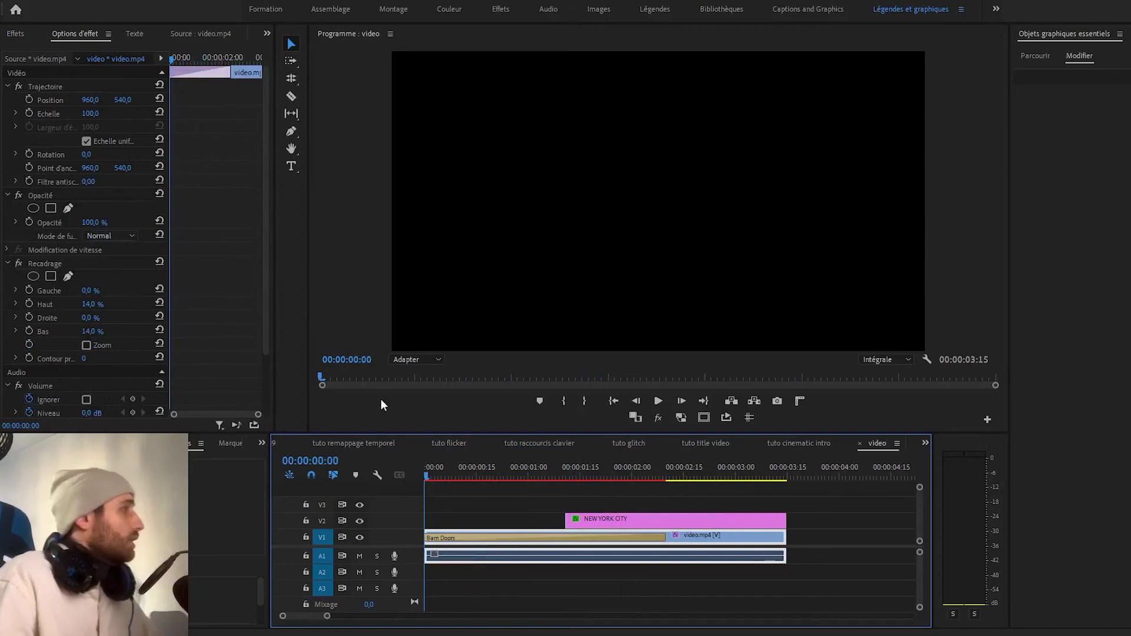
Move the title clip earlier on V2 so it appears during the barn-door reveal.
key("space")
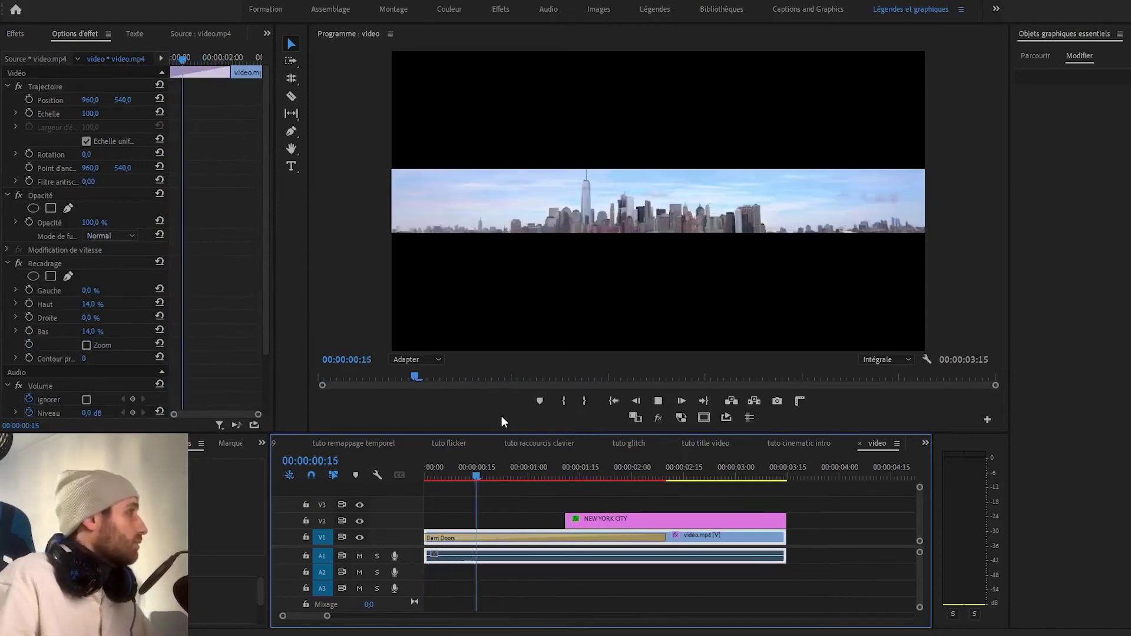
key("space")
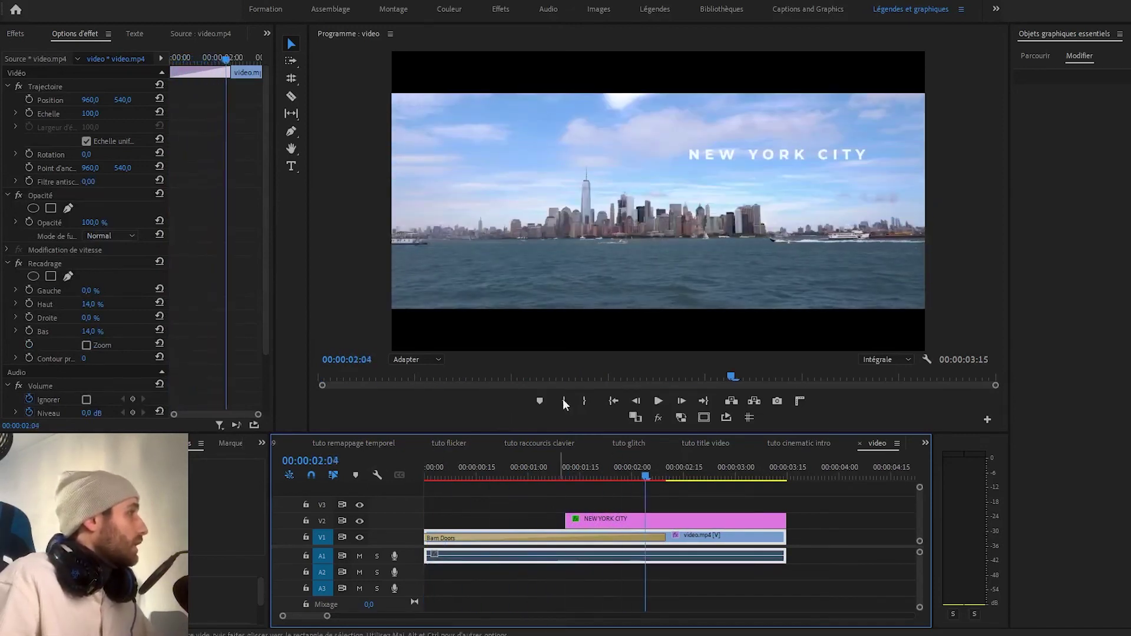
left_click_drag(651, 524, 567, 519)
Nudge the title clip a few frames later and replay from the start.
key("Home")
key("space")
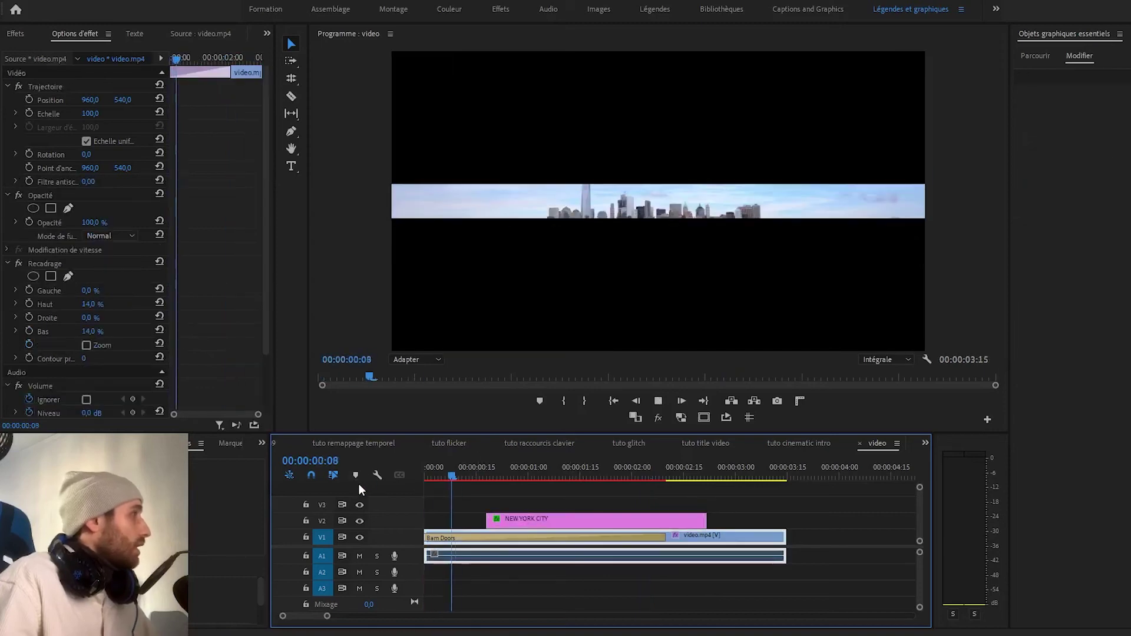
key("space")
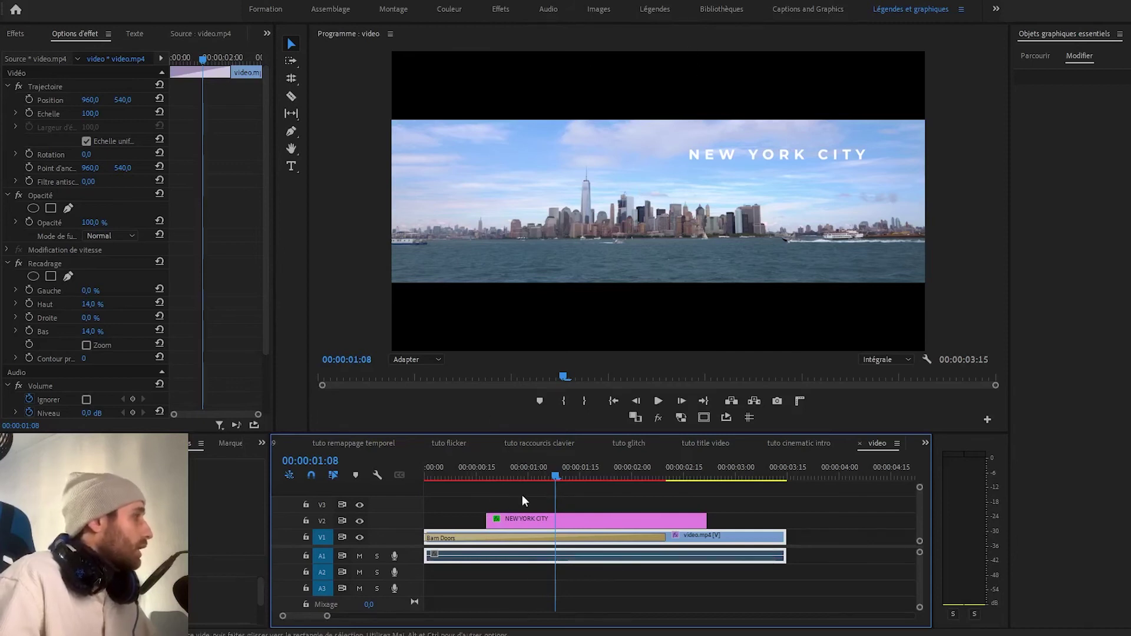
left_click_drag(524, 520, 557, 524)
mouse_move(476, 466)
left_mouse_down()
mouse_move(577, 465)
mouse_move(388, 532)
left_mouse_up()
key("space")
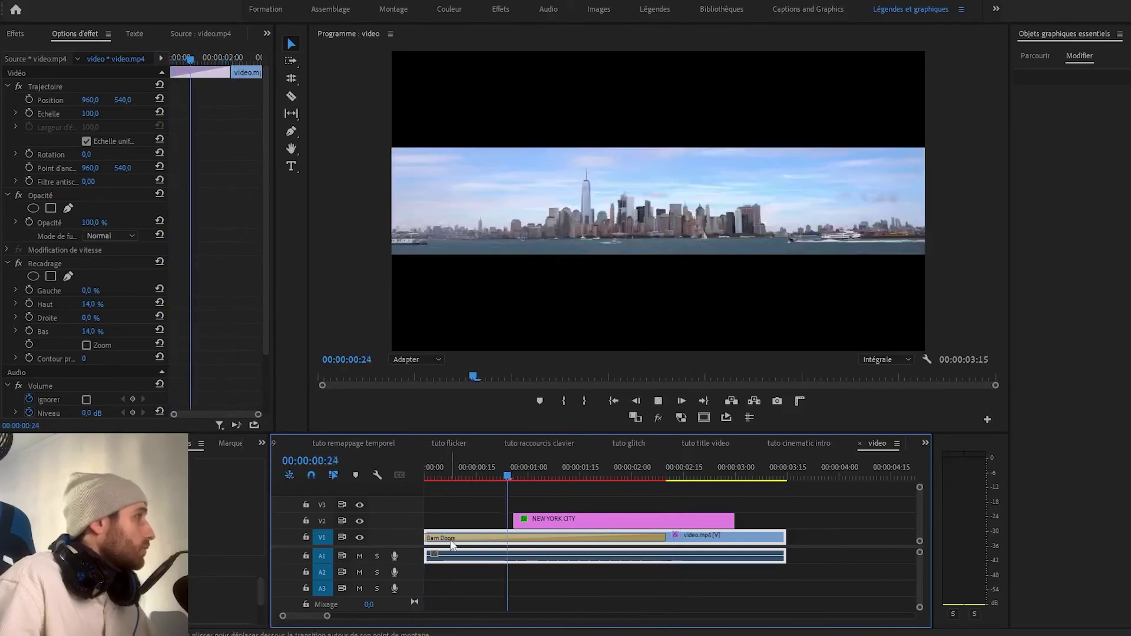
Scrub through the barn-door reveal and zoom out to see the whole sequence.
left_click(545, 465)
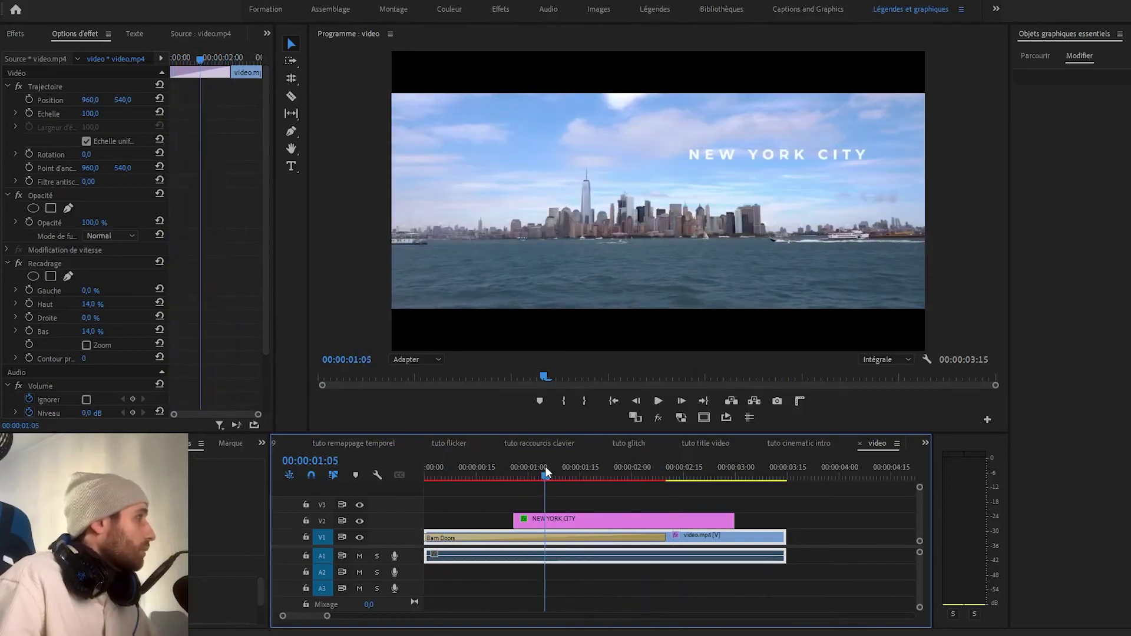
left_click(593, 516)
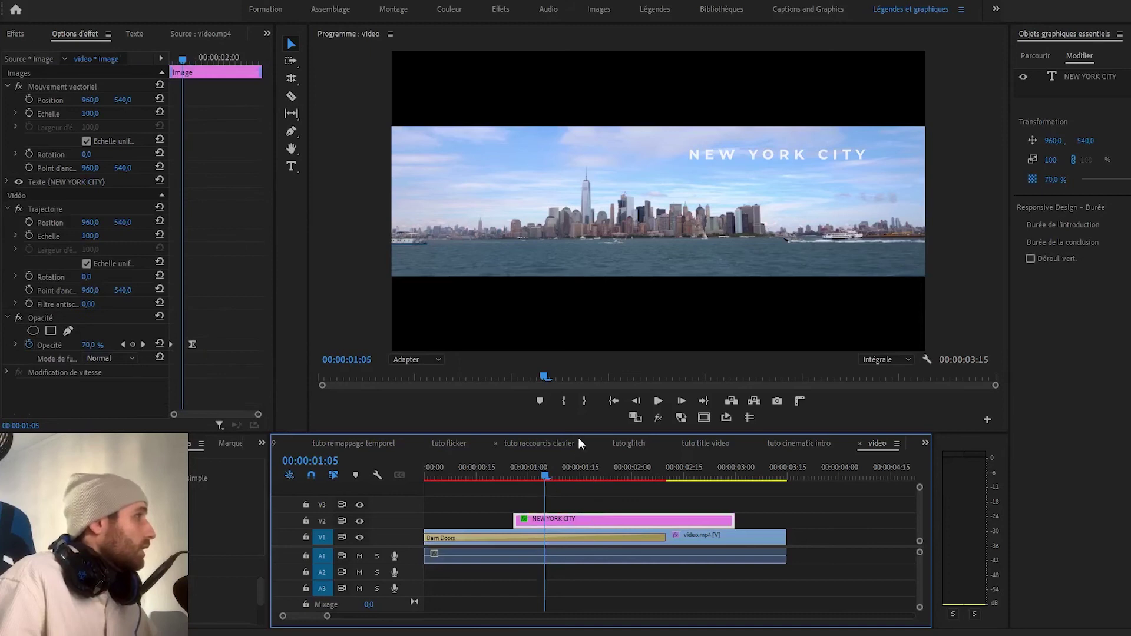
left_click_drag(545, 479, 694, 476)
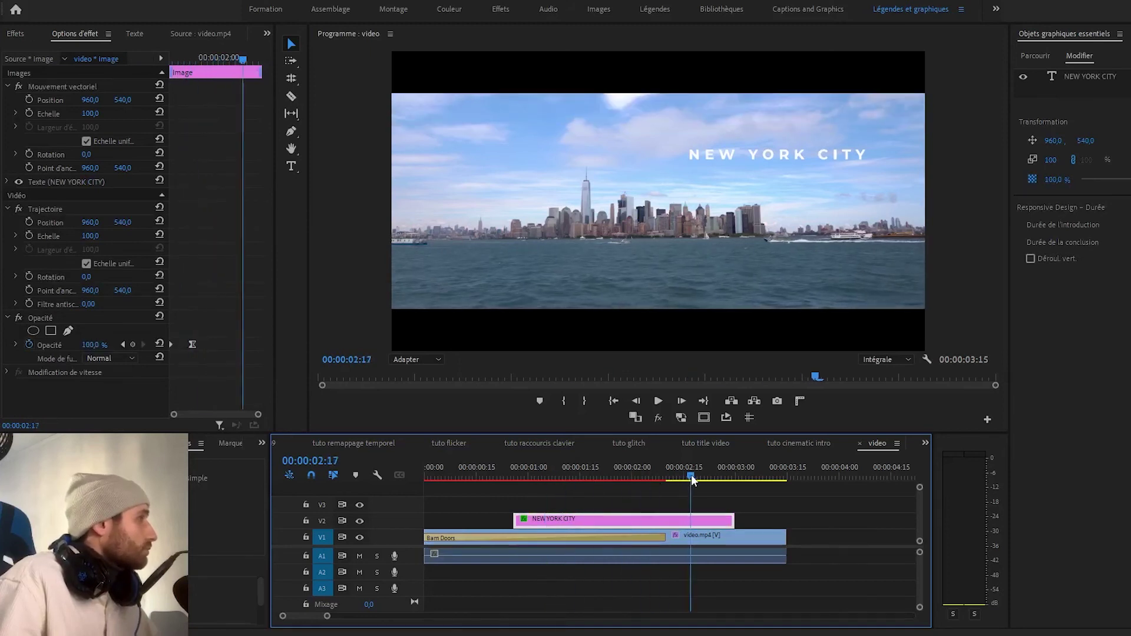
key("minus")
Lengthen video.mp4 to 00:00:06:21 and extend the title clip to end with it.
left_click_drag(595, 536, 792, 521)
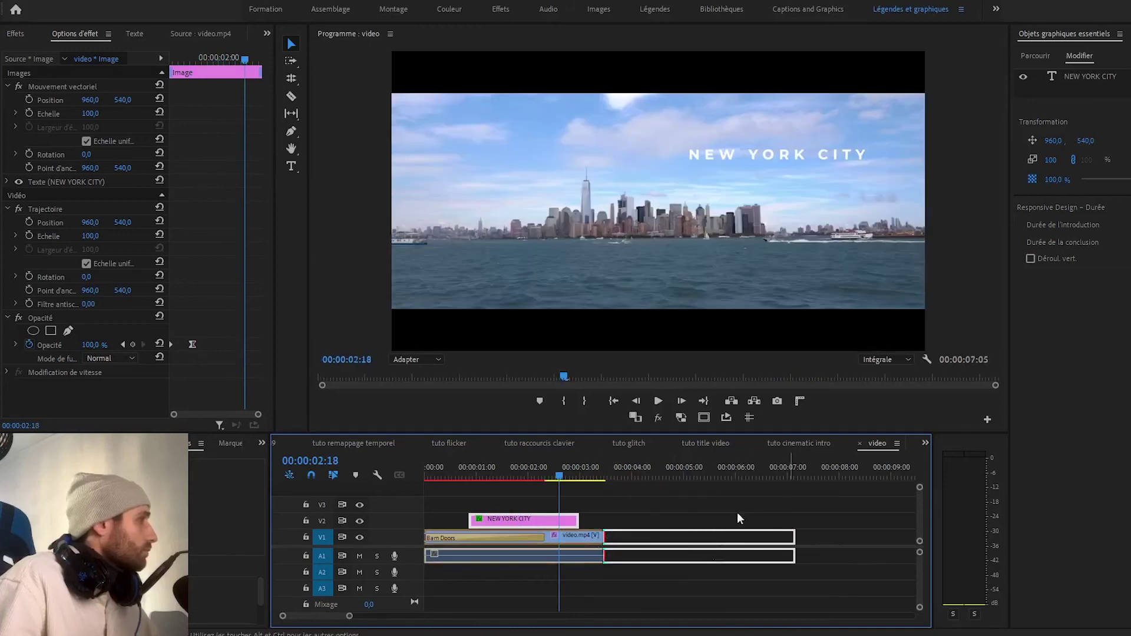
left_click_drag(578, 518, 793, 518)
left_click_drag(466, 475, 450, 474)
key("space")
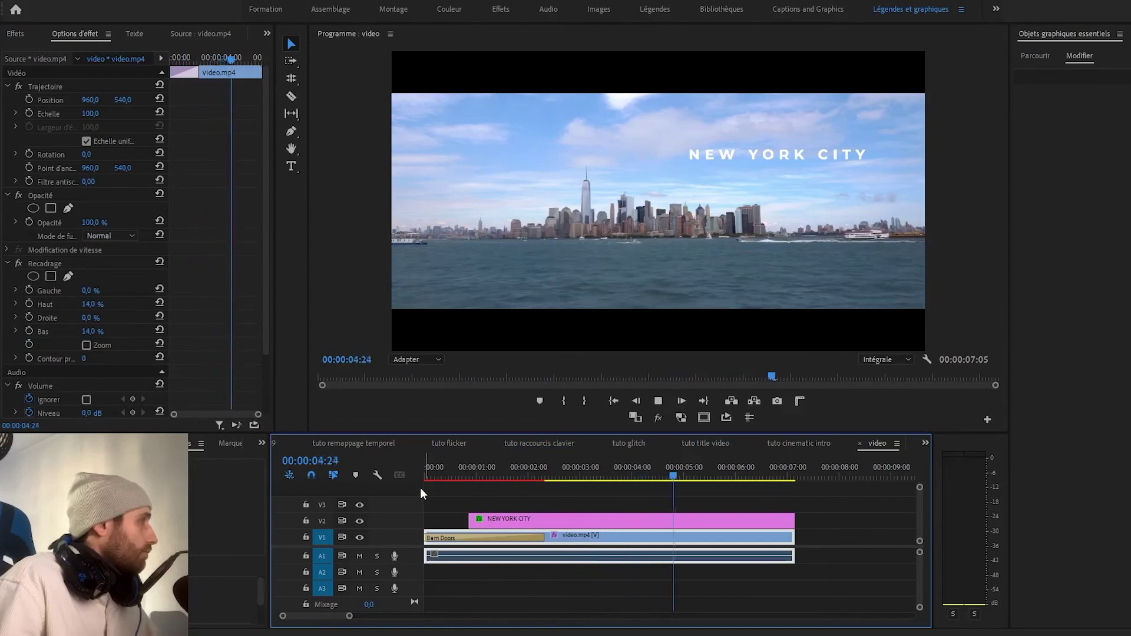
key("space")
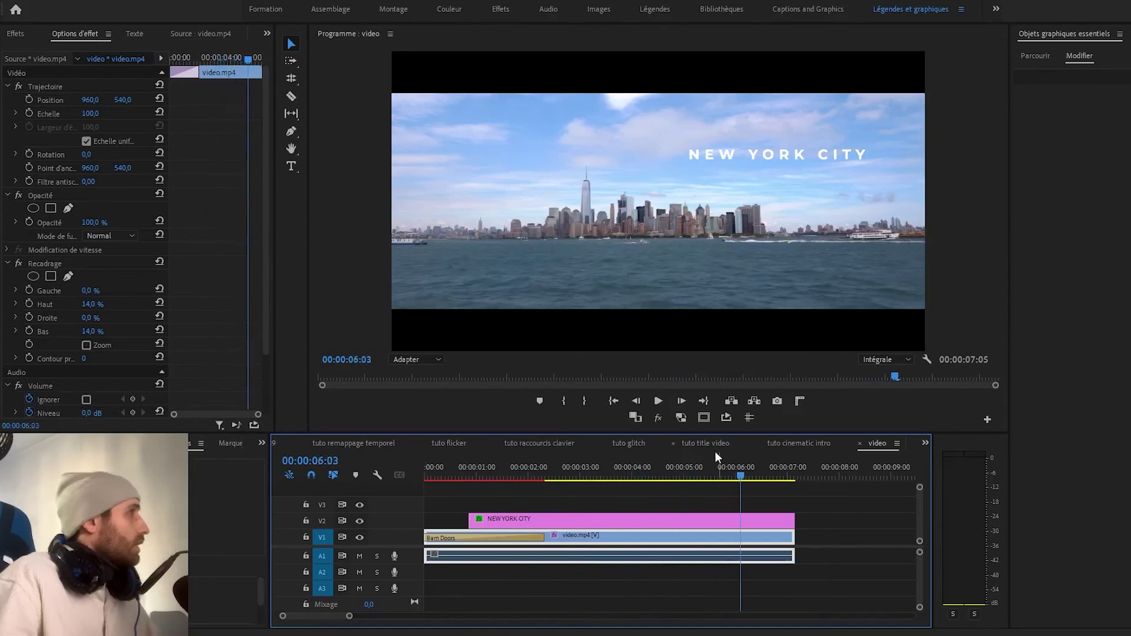
left_click(719, 518)
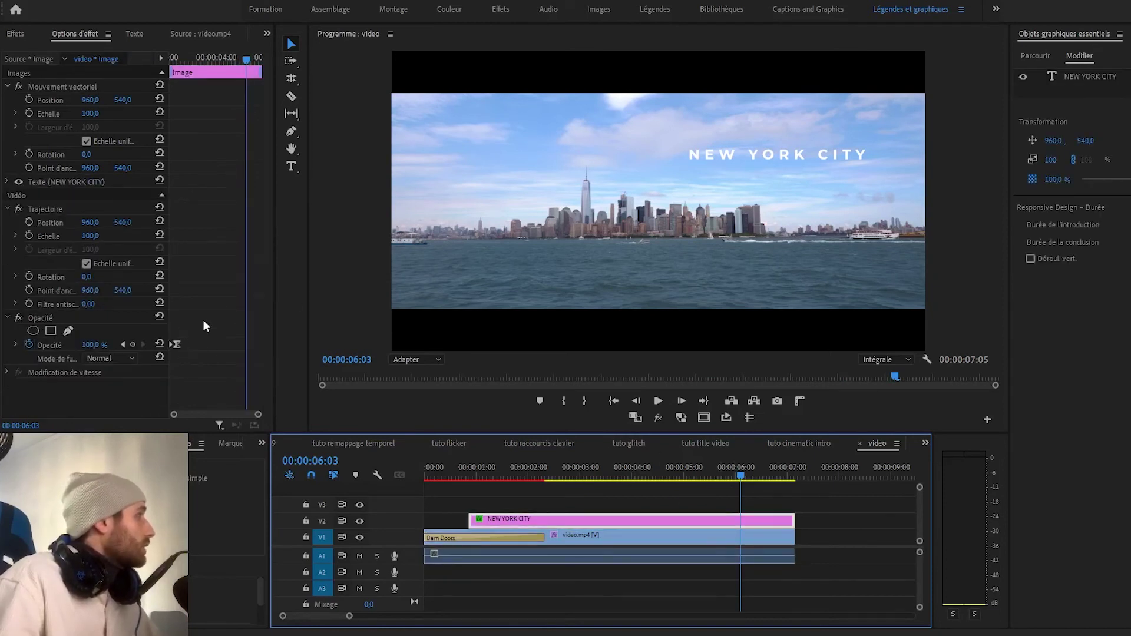
Enable opacity keyframing on the title and add a 100 % keyframe at 00:00:06:06.
left_click(176, 344)
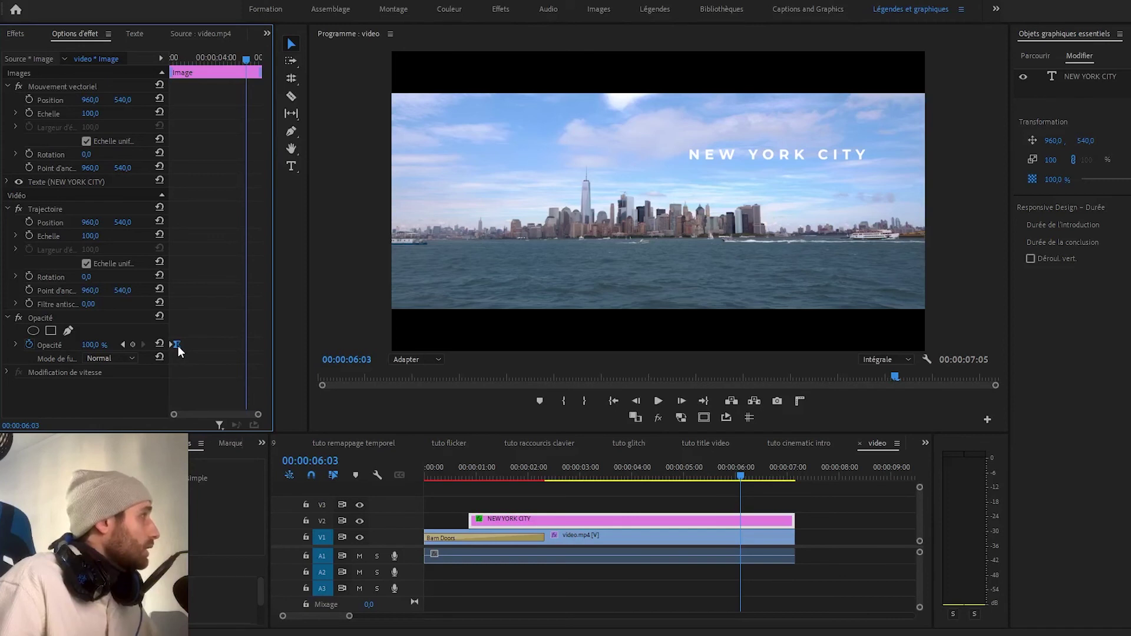
left_click_drag(246, 60, 248, 67)
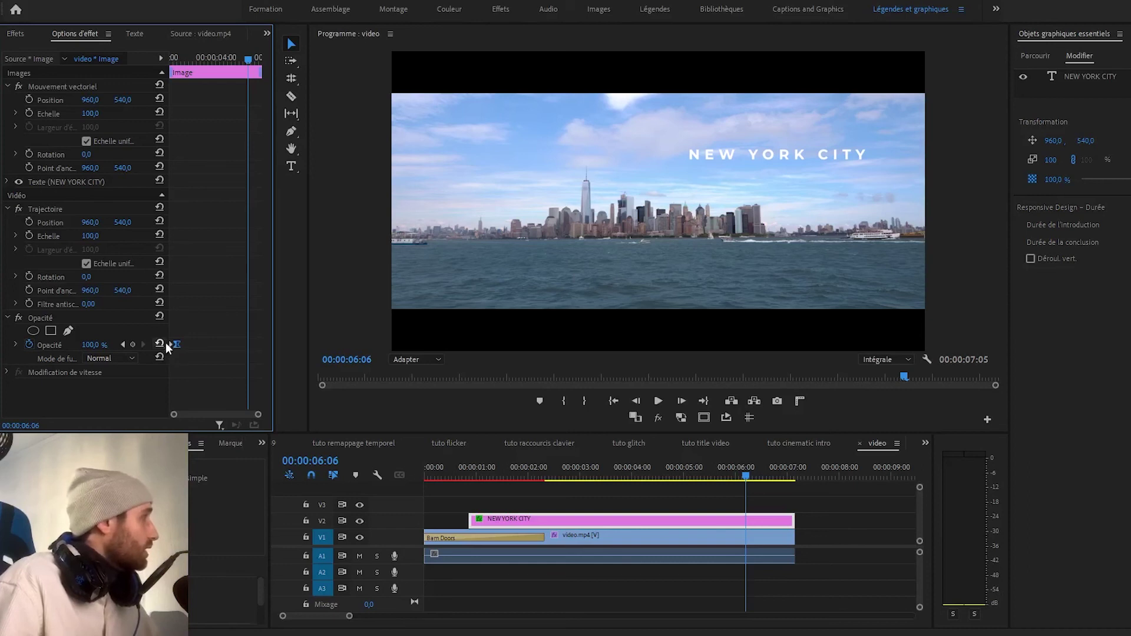
key("ctrl+c")
key("ctrl+v")
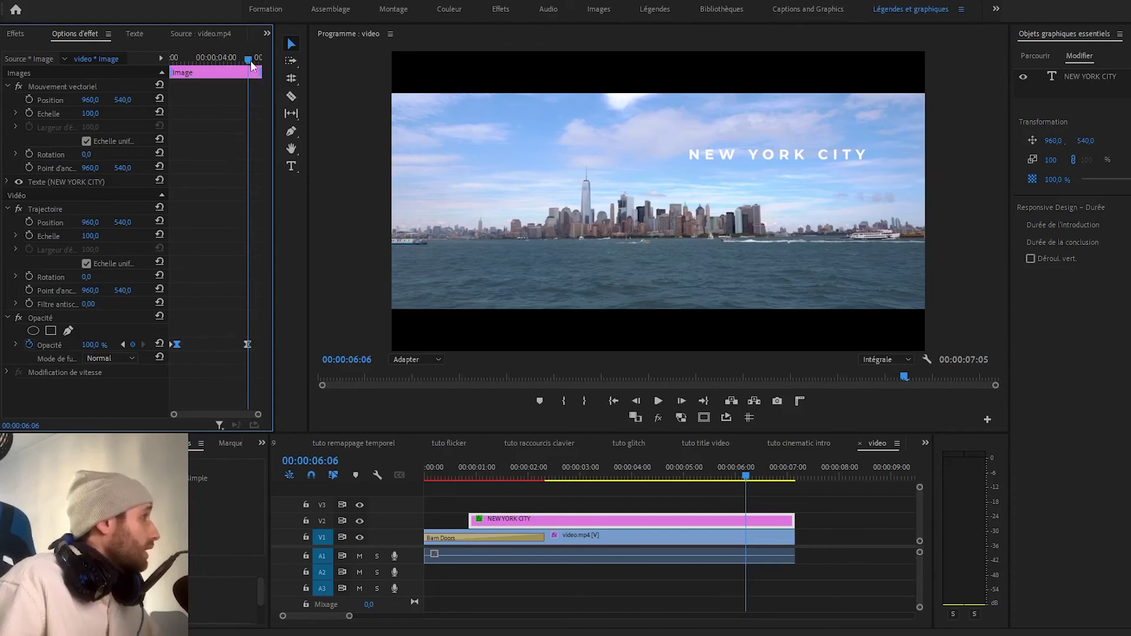
Set the title's opacity to 0 at the clip end and play the fade from the start.
left_click_drag(250, 62, 263, 69)
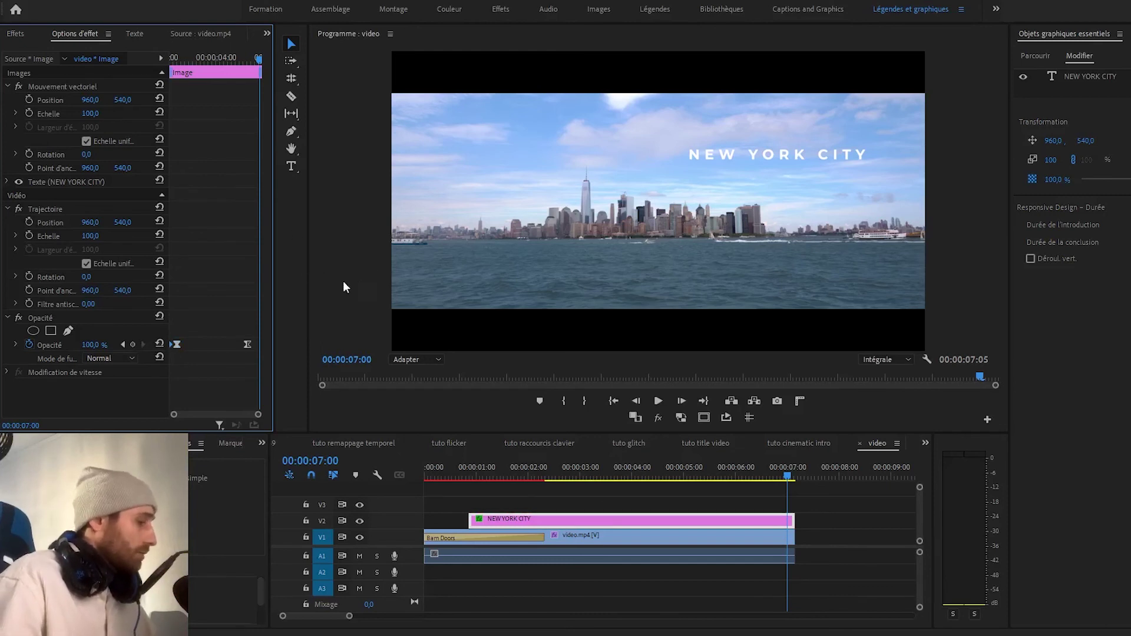
type("0")
key("Return")
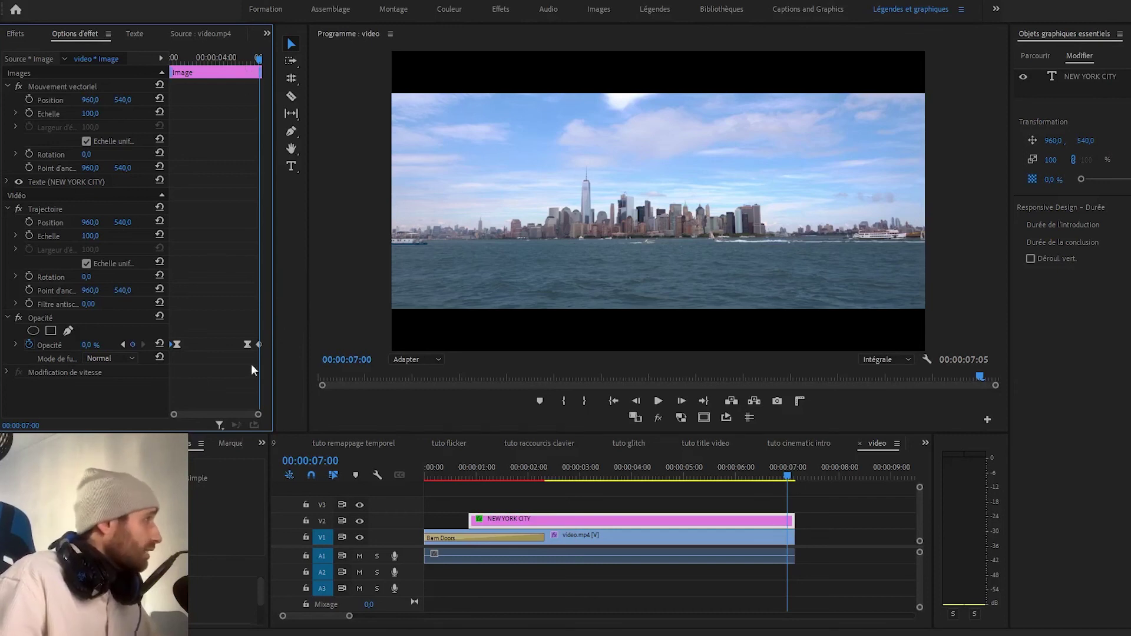
key("space")
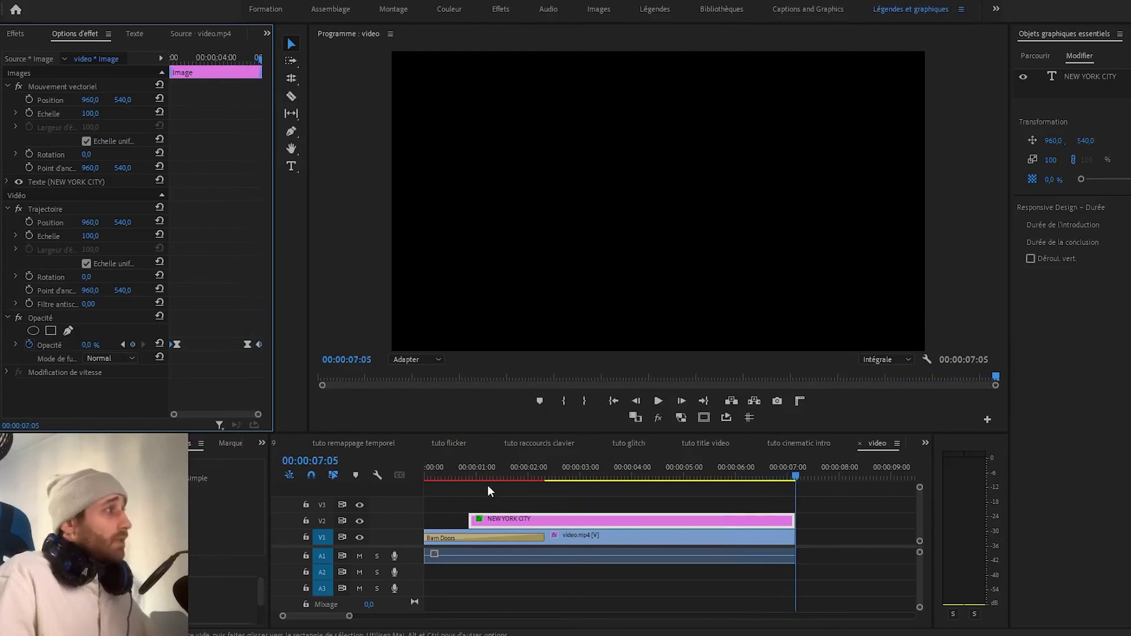
Play the sequence from the beginning to preview the opening reveal.
left_click(273, 480)
key("Home")
key("space")
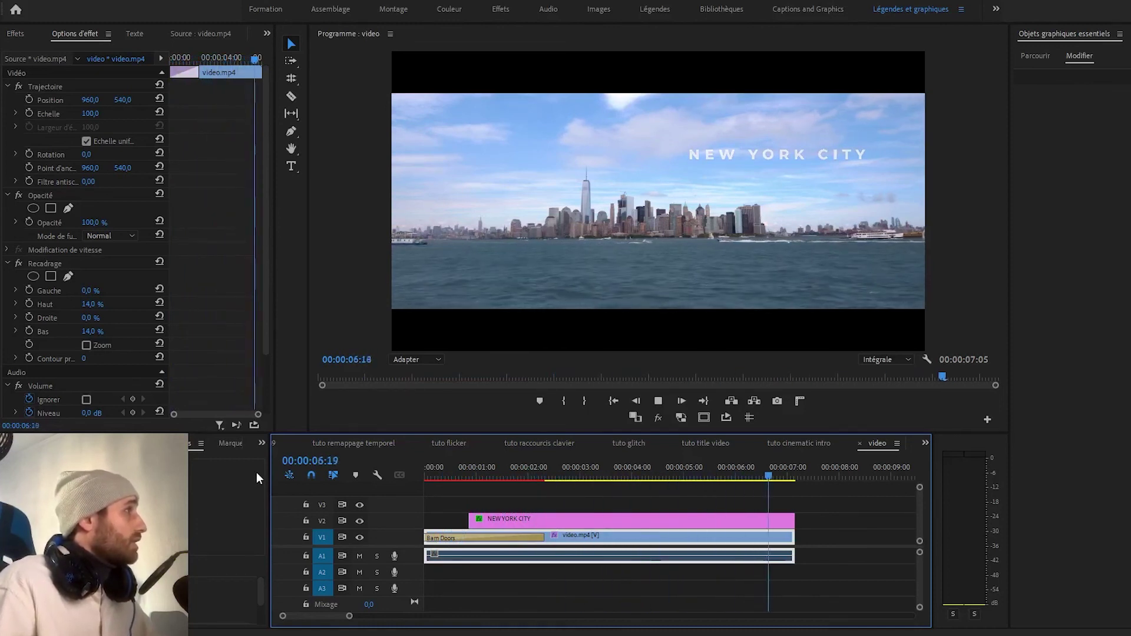
Play on from 00:00:01:09, then scrub back and select the Barn Doors transition on V1.
left_click(493, 476)
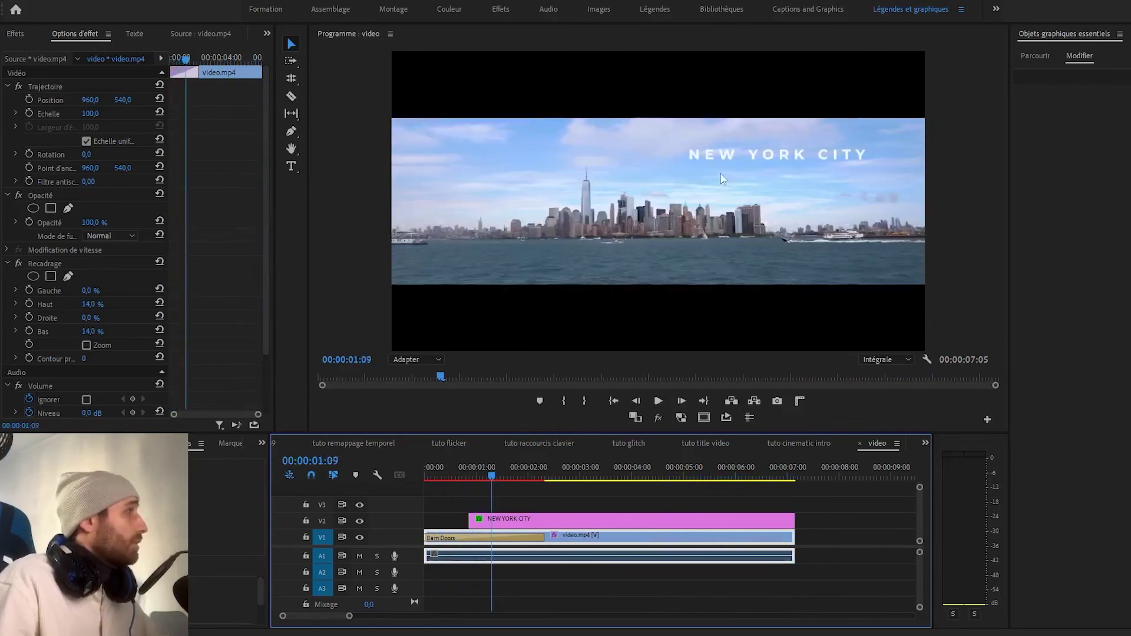
key("space")
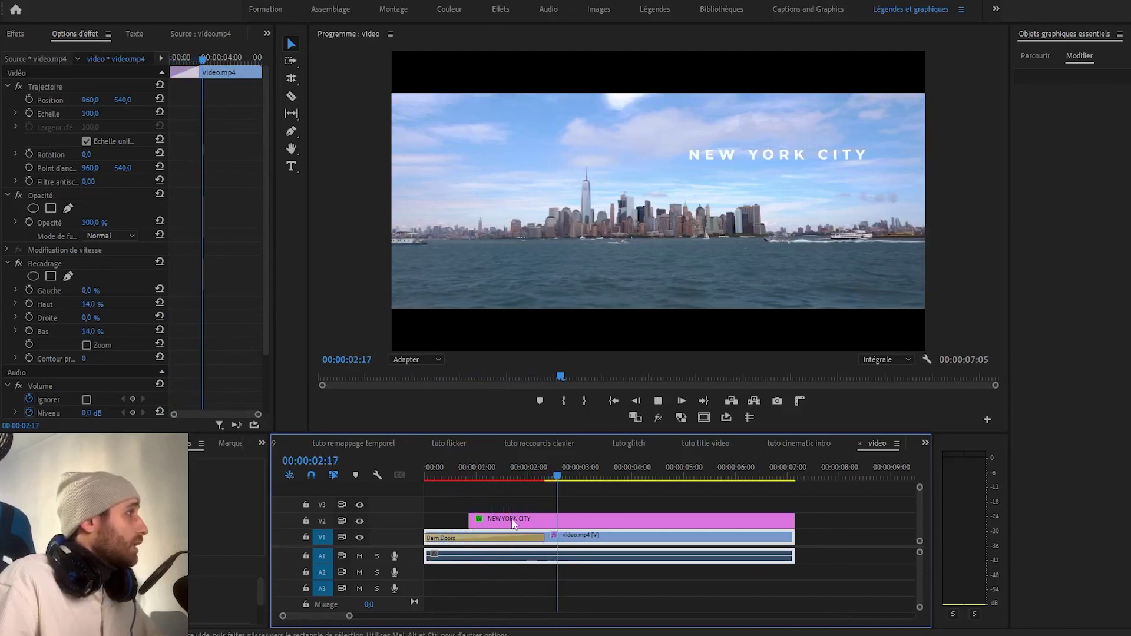
left_click_drag(569, 477, 451, 475)
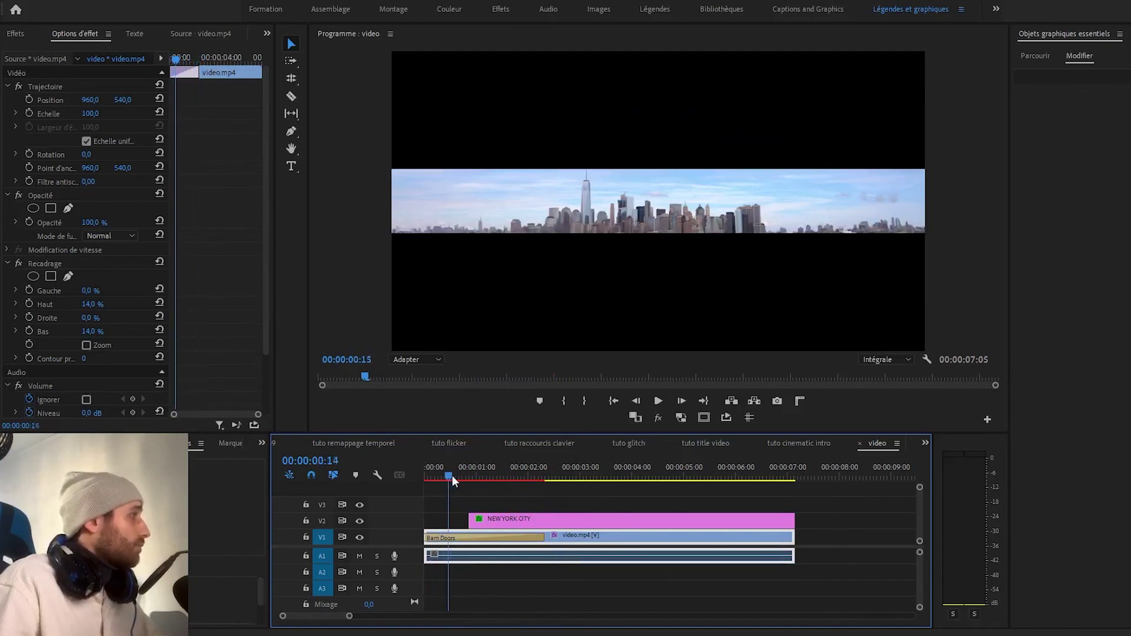
left_click(464, 538)
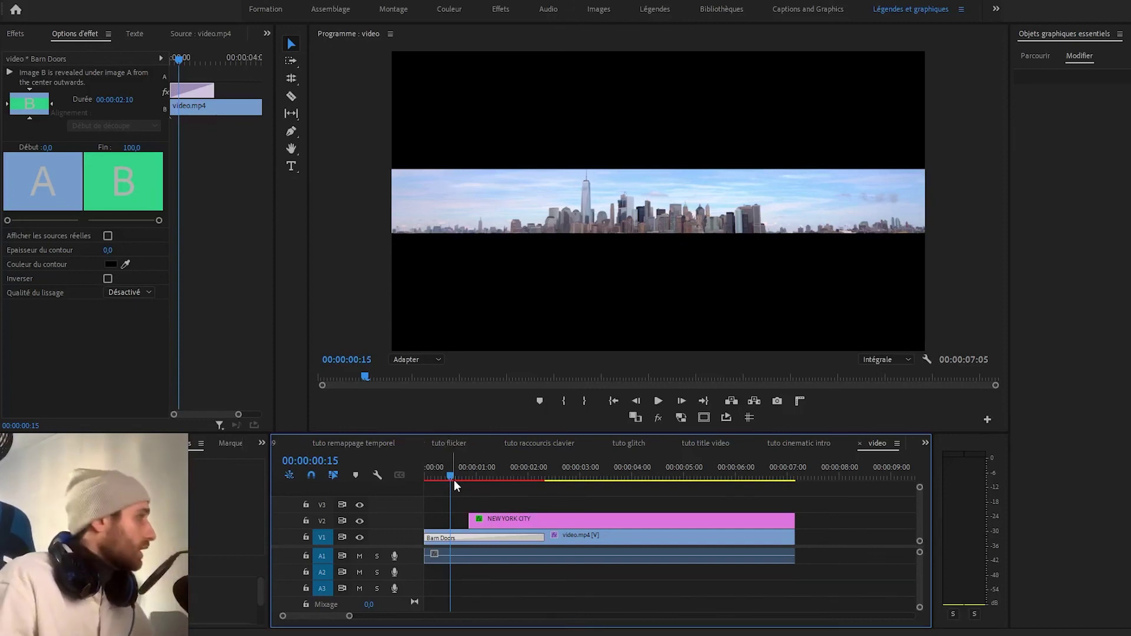
Show video.mp4's Recadrage crop bounds, then select the NEW YORK CITY title at 00:00:02:07.
left_click(609, 539)
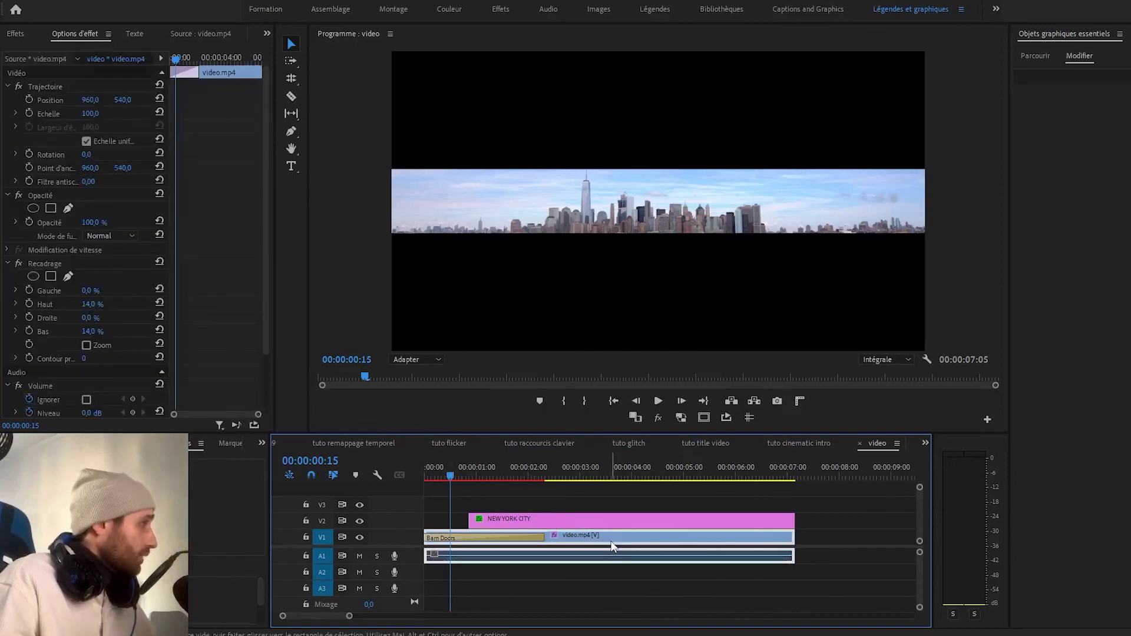
scroll(49, 247, "down", 1)
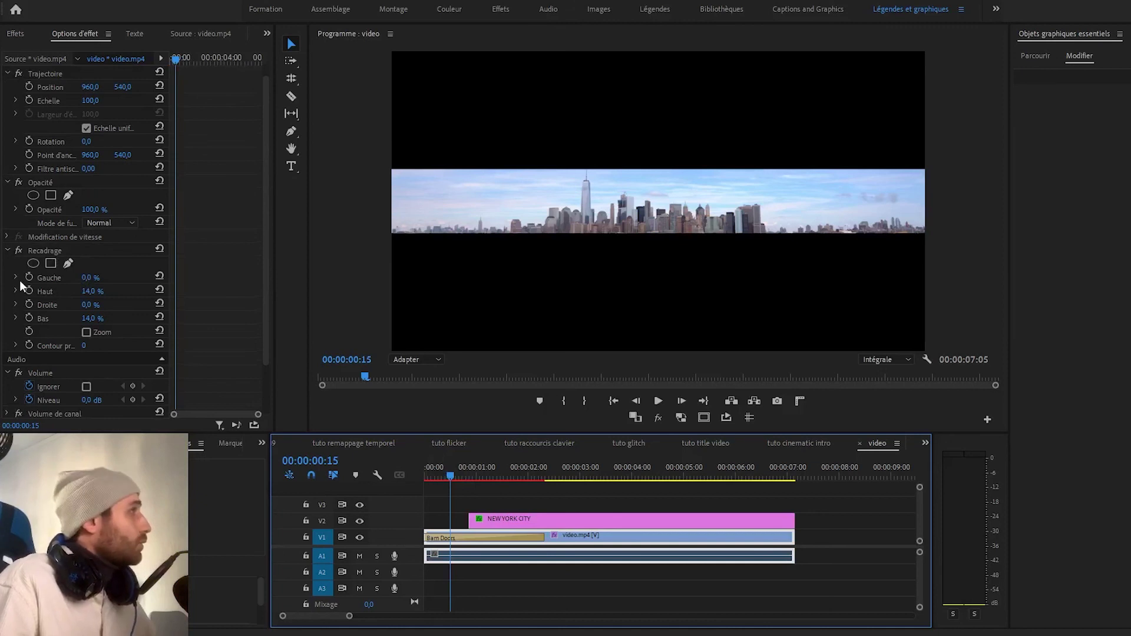
left_click(44, 250)
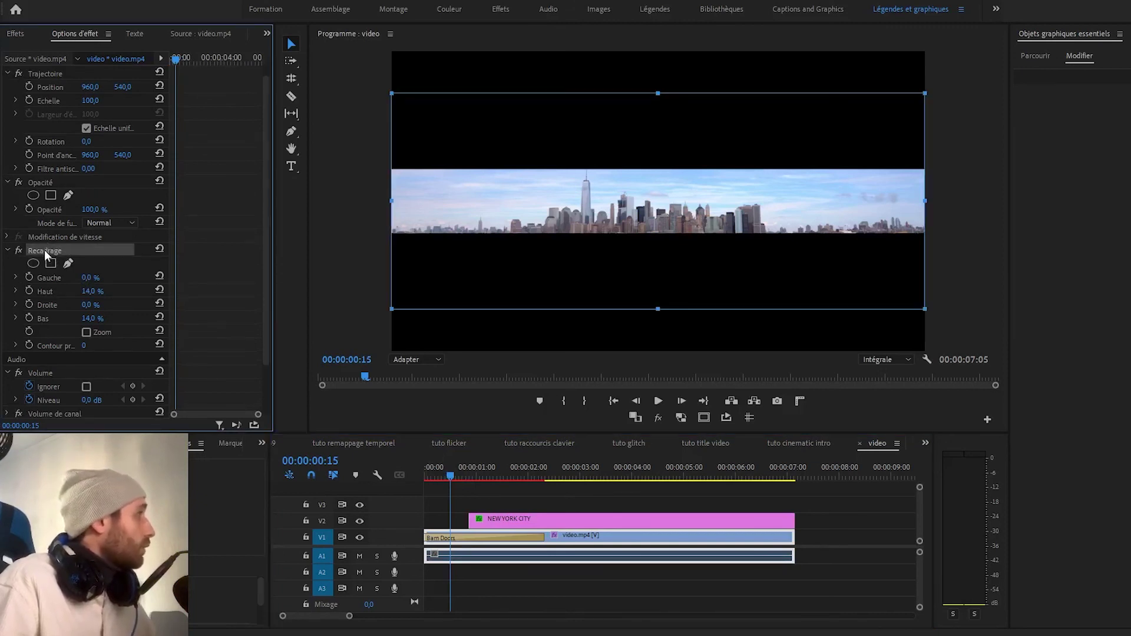
left_click_drag(451, 477, 539, 476)
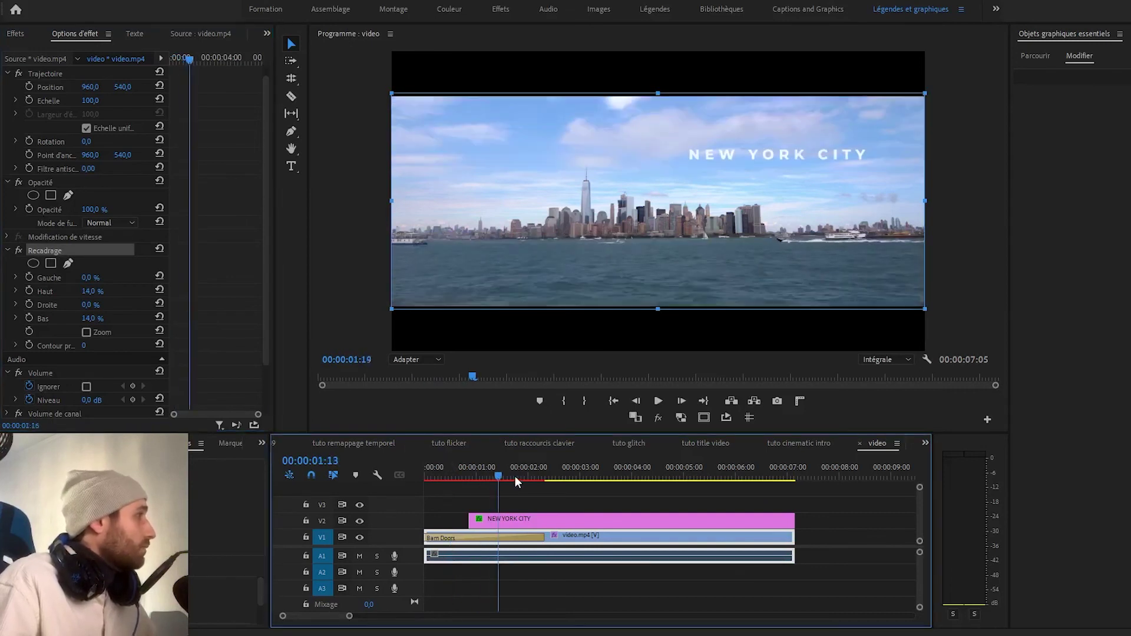
left_click(580, 525)
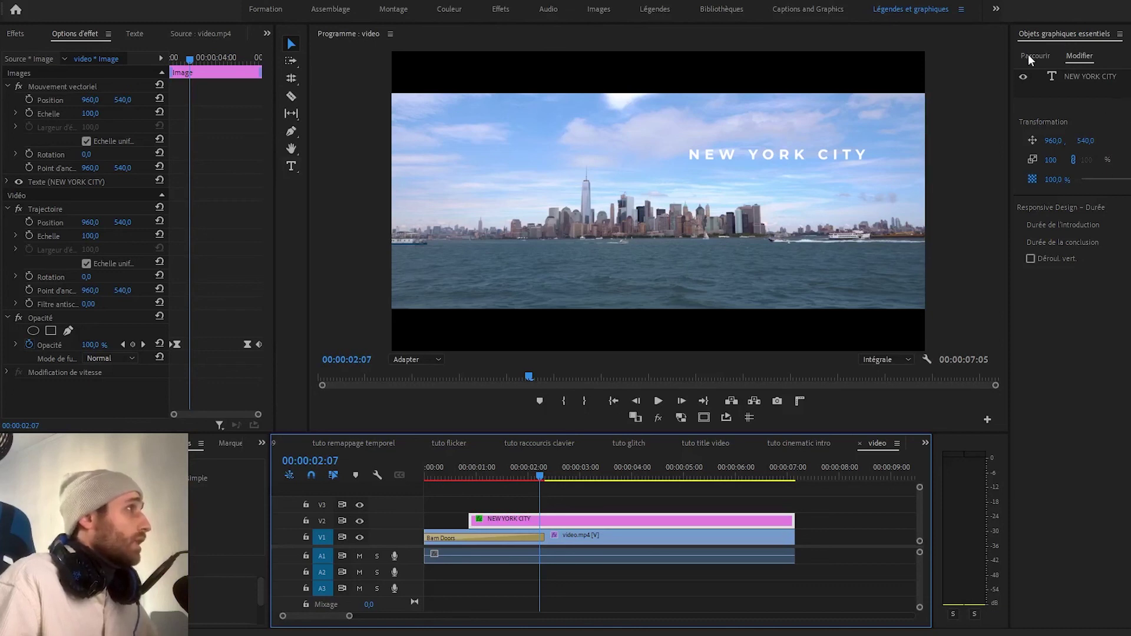
Check the title layer's text style in Essential Graphics and scrub the playhead toward the end.
left_click(1079, 78)
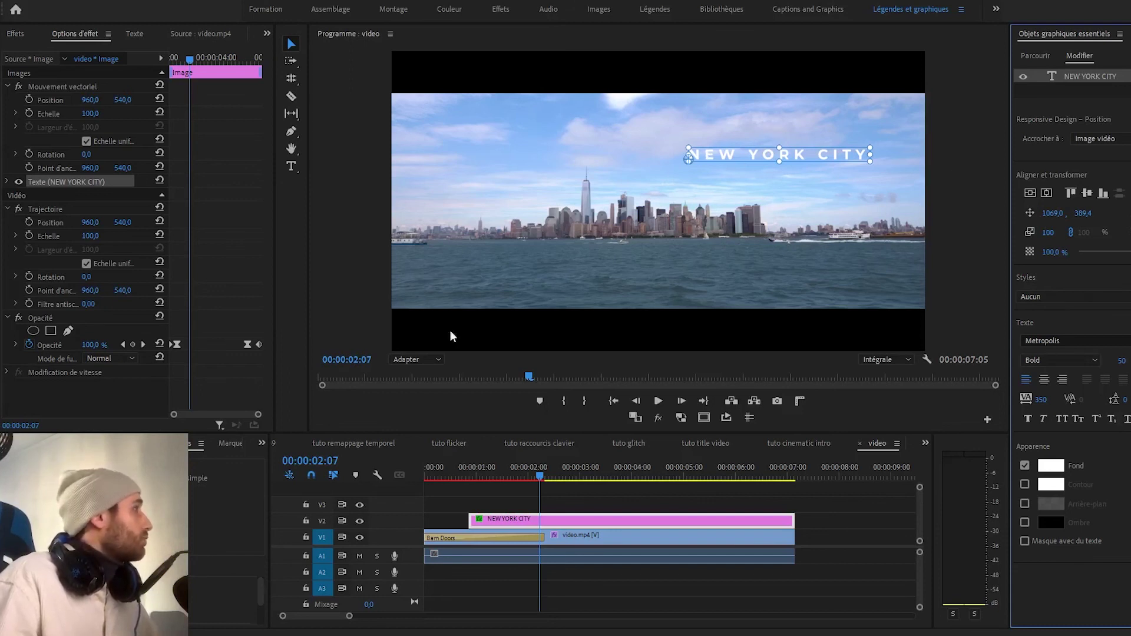
left_click_drag(540, 476, 770, 473)
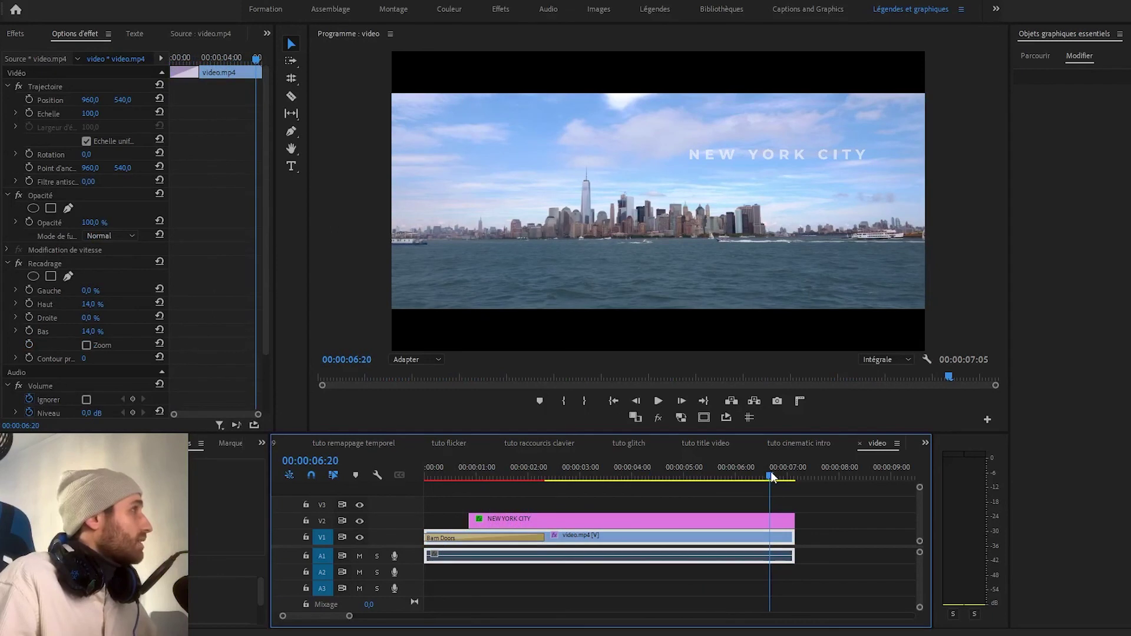
Return to 00:00:05:03 and review the NEW YORK CITY title's Opacité fade keyframes.
left_click_drag(770, 471, 688, 475)
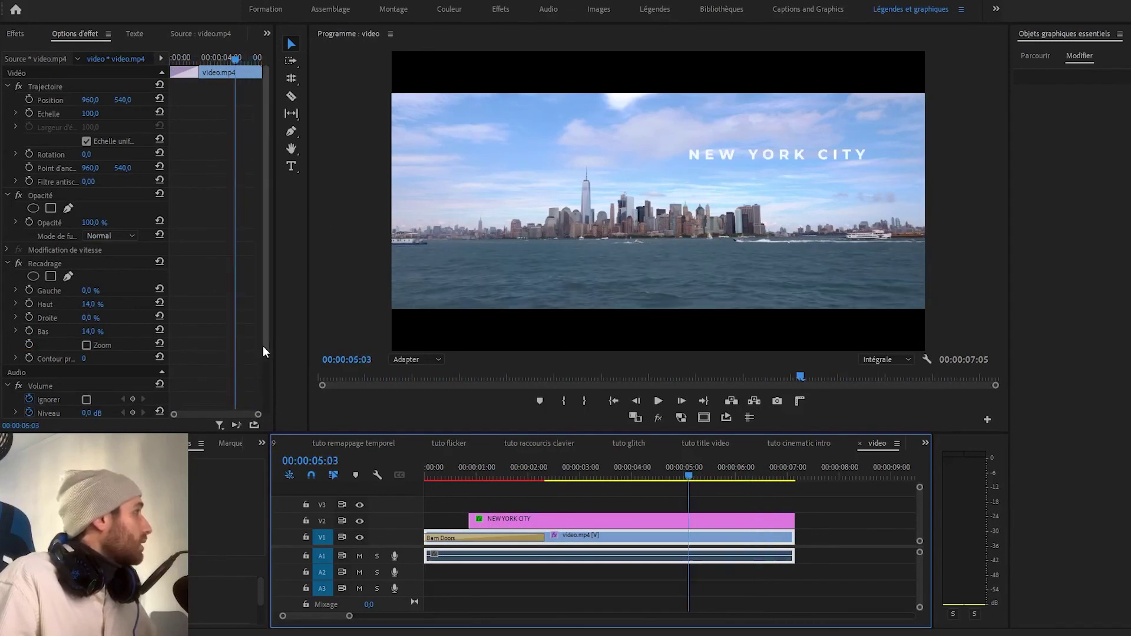
left_click_drag(266, 348, 262, 414)
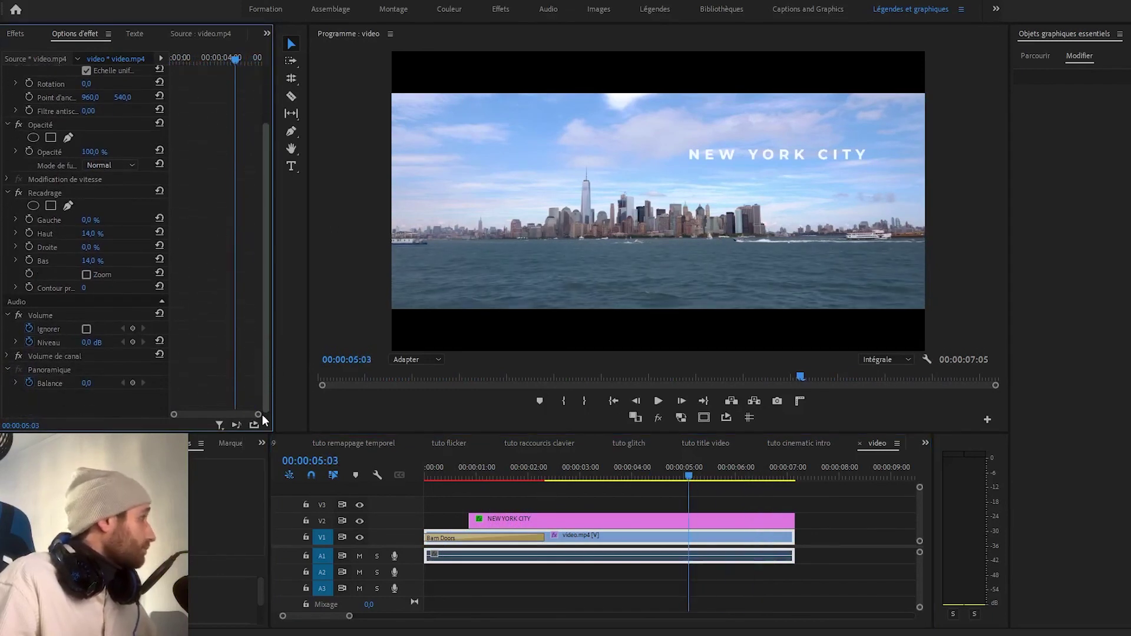
scroll(252, 368, "up", 3)
scroll(247, 408, "down", 3)
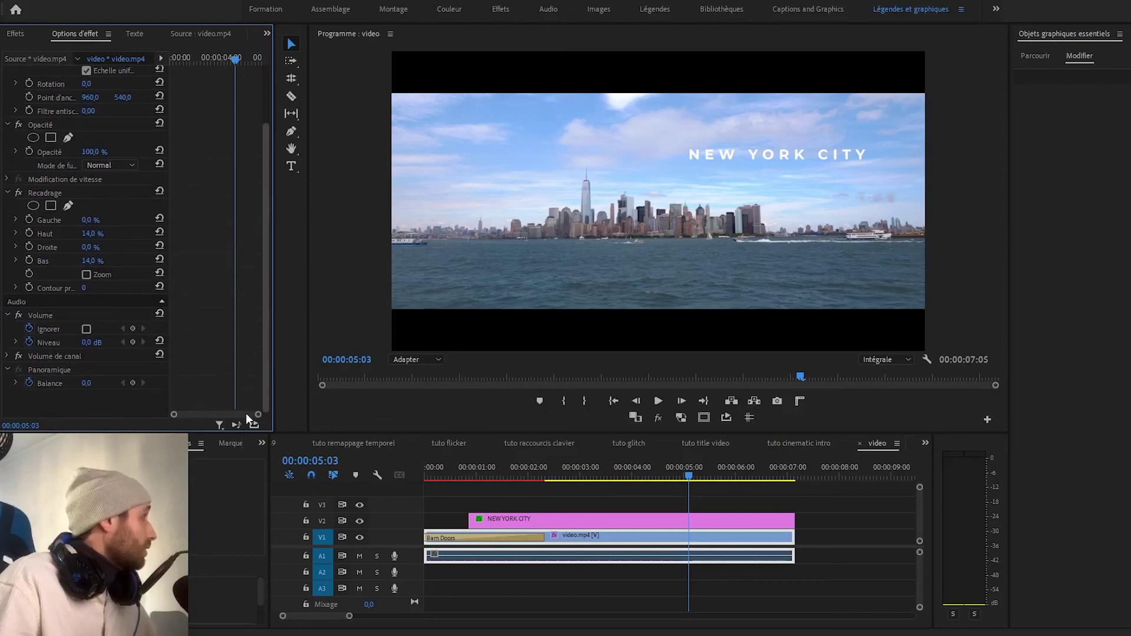
left_click(553, 524)
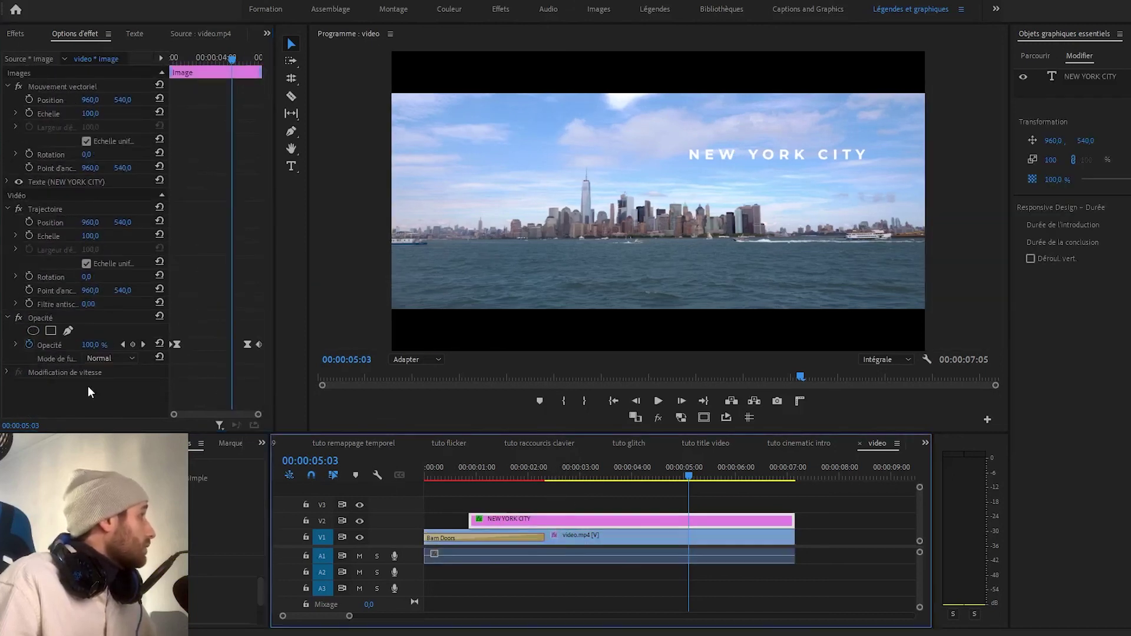
left_click(45, 319)
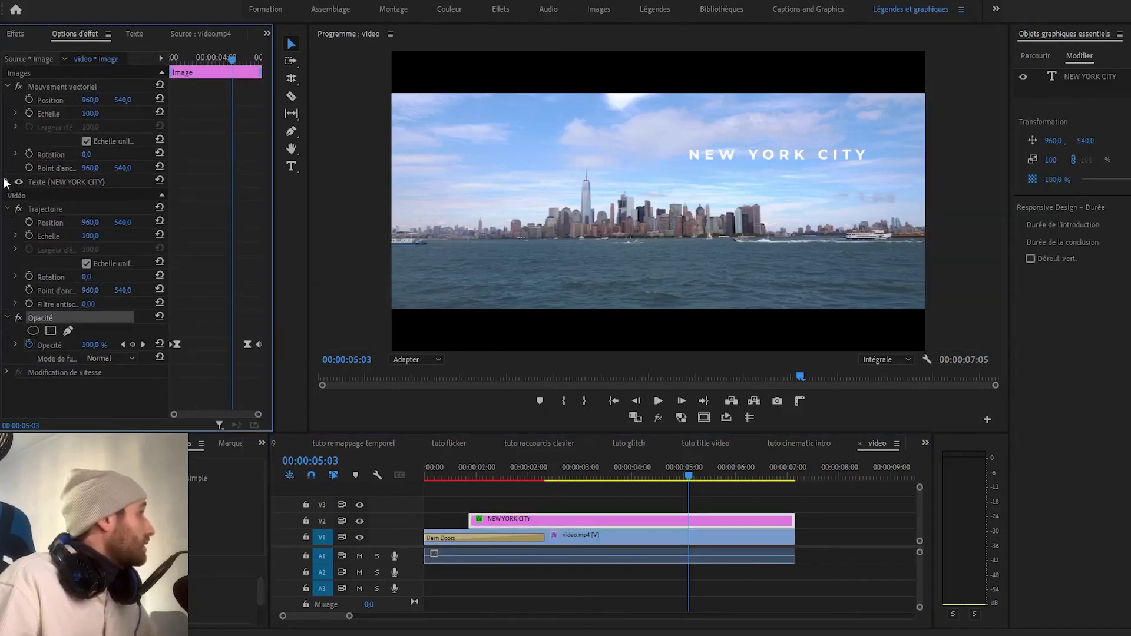